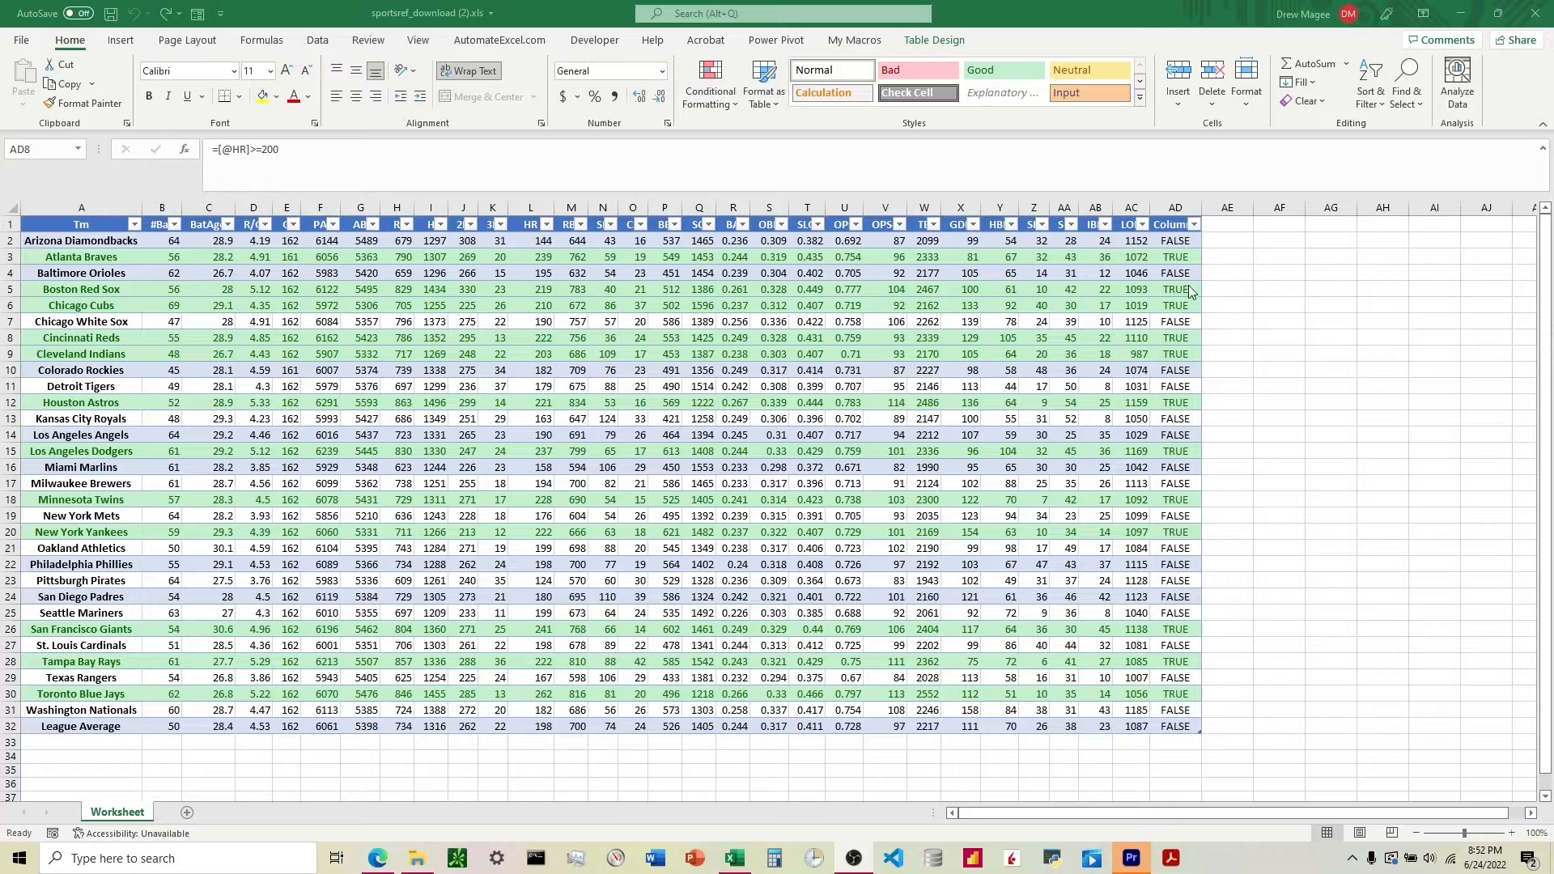
Overwrite the Cincinnati Reds value in column AD with FALSE.
{"action": "left_click", "coordinate": [1175, 340]}
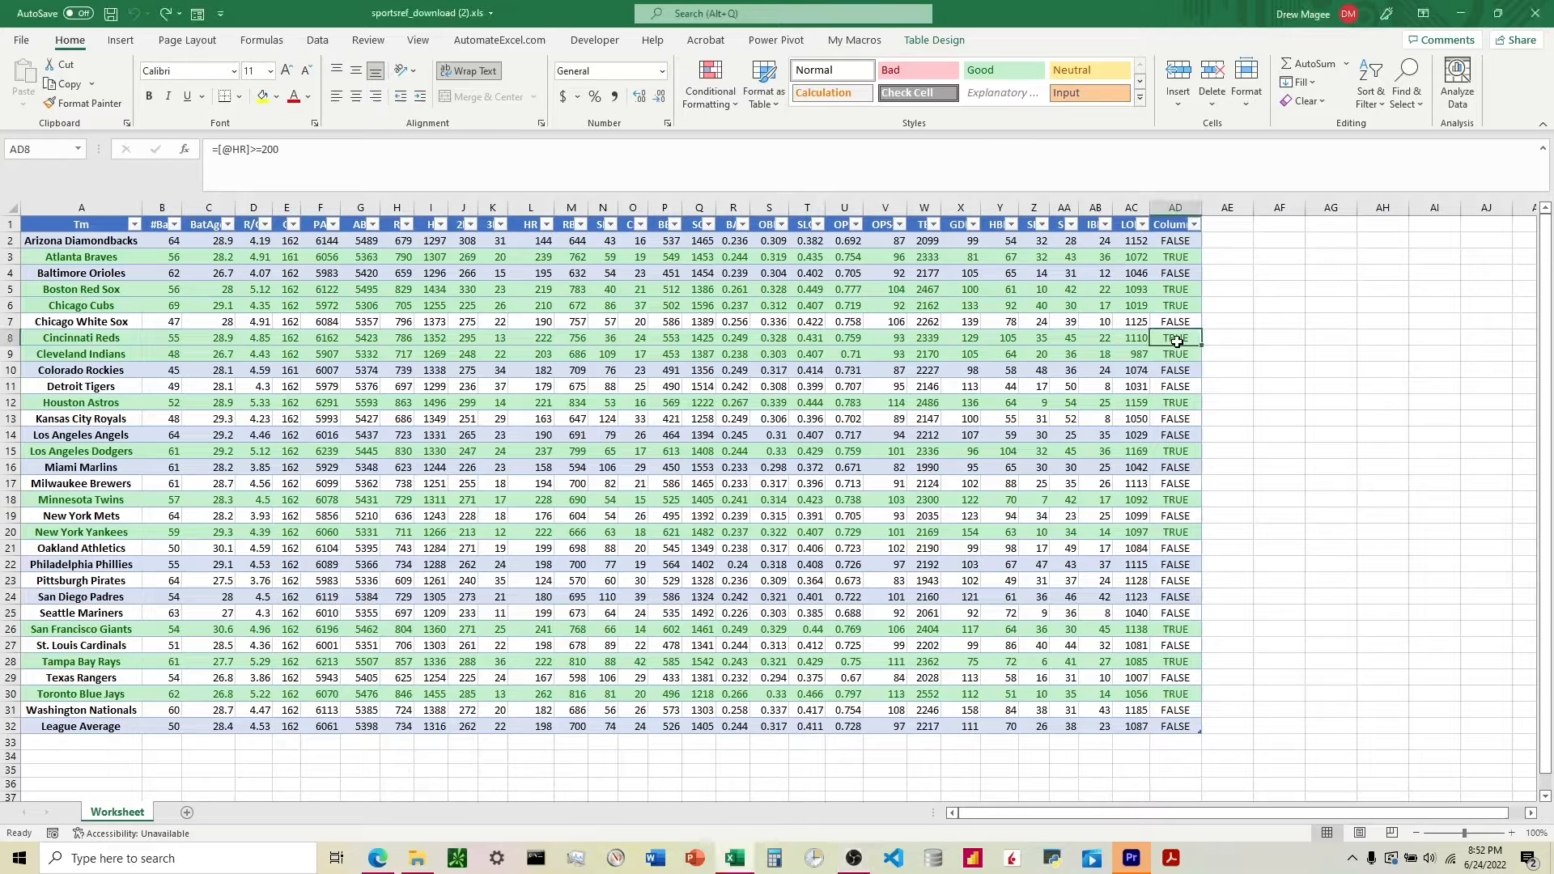
{"action": "type", "text": "FA"}
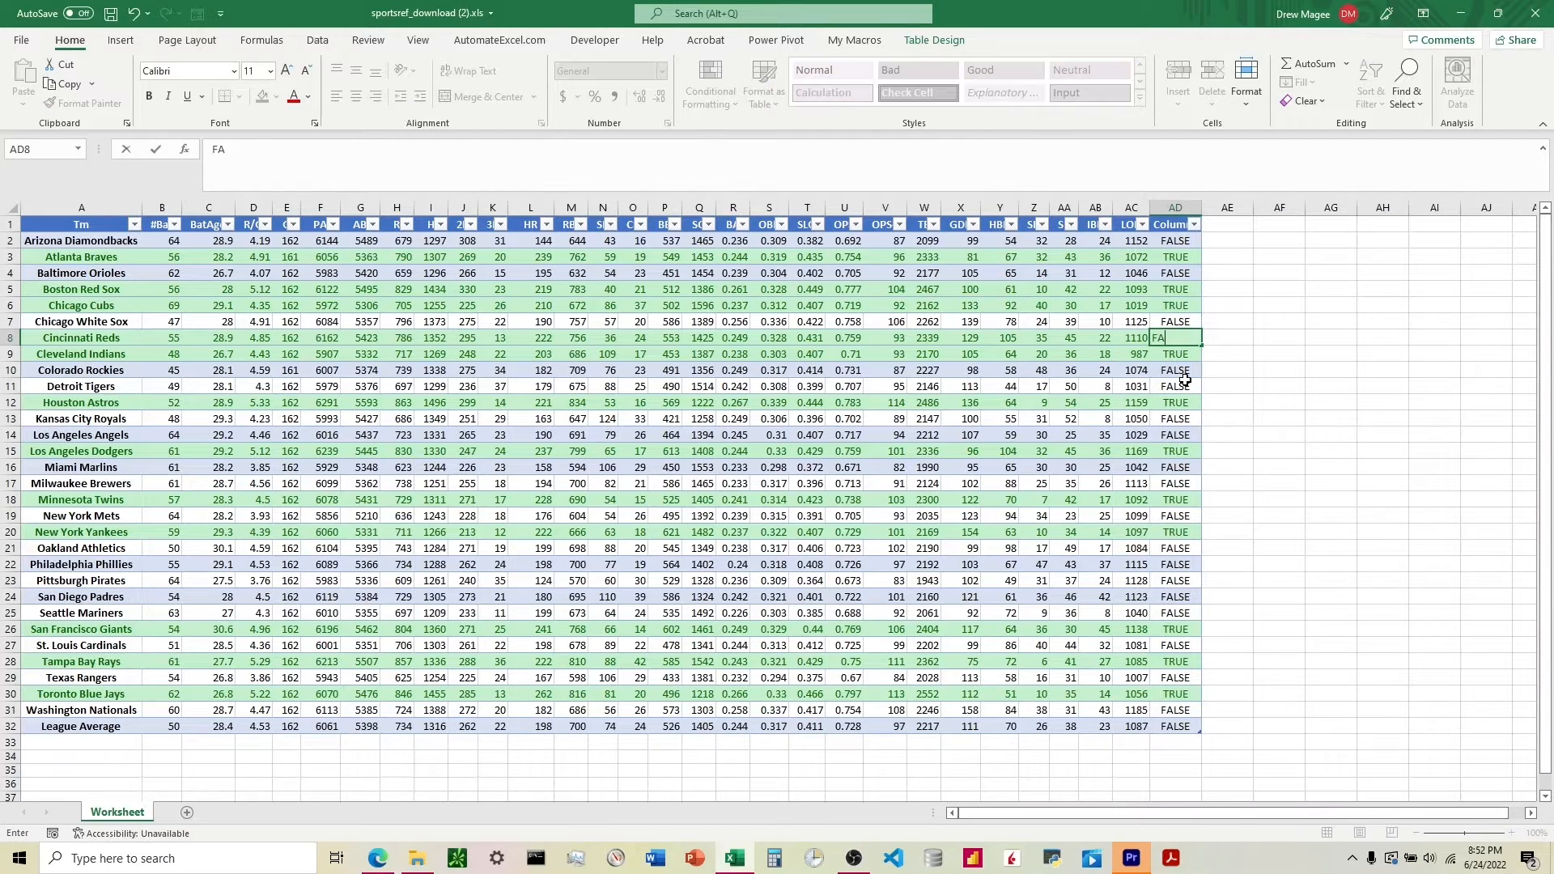
{"action": "type", "text": "LSE"}
{"action": "key", "text": "Return"}
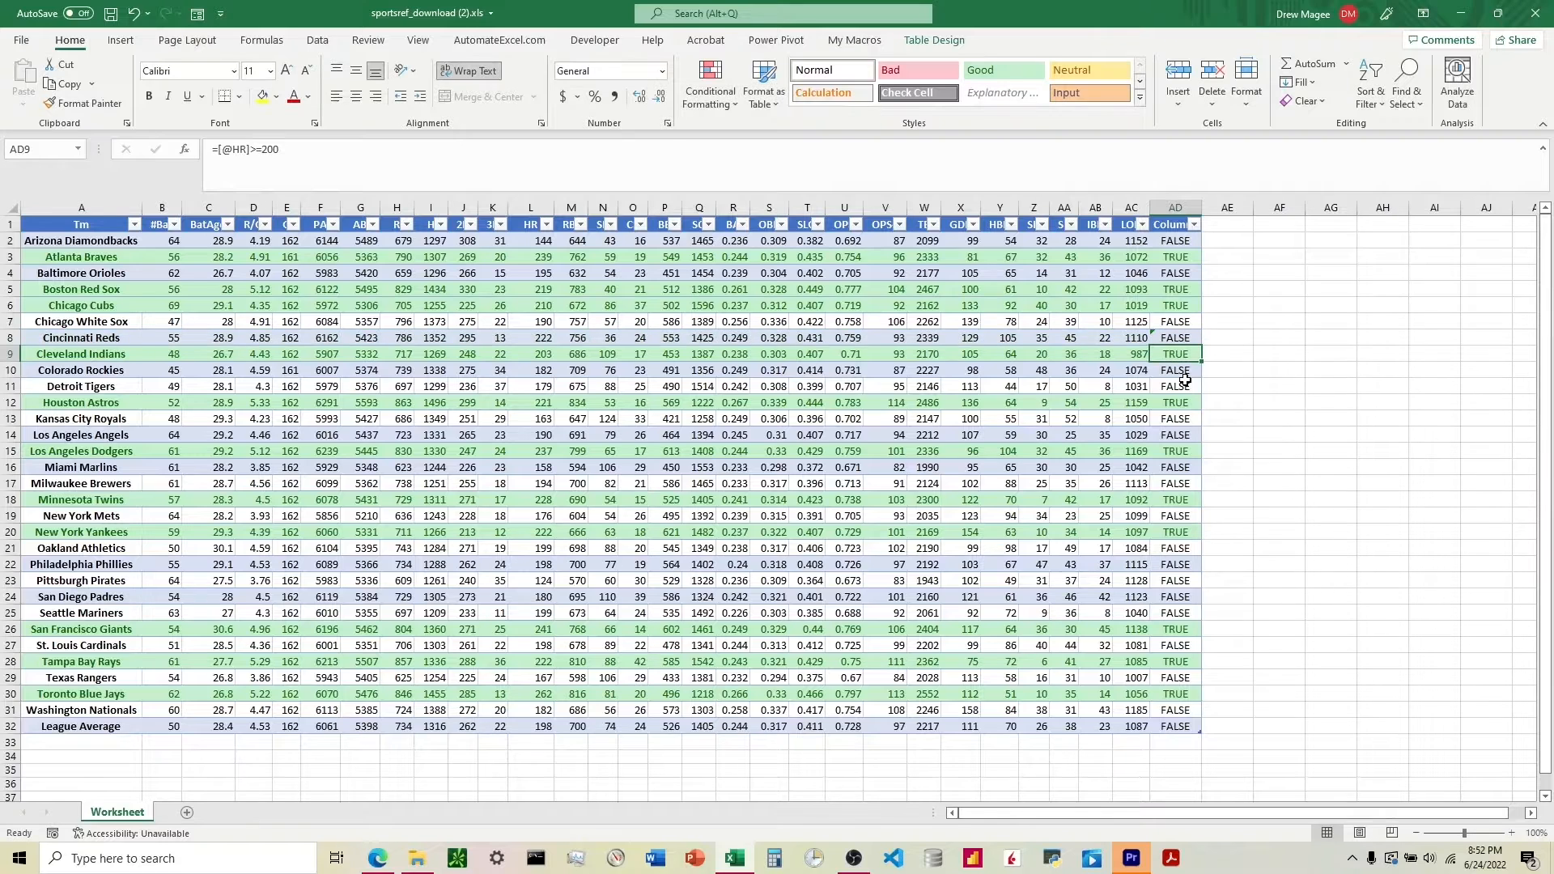
Overwrite the Kansas City Royals value in column AD with TRUE.
{"action": "key", "text": "Up"}
{"action": "key", "text": "Down"}
{"action": "key", "text": "Down"}
{"action": "key", "text": "Down"}
{"action": "key", "text": "Down"}
{"action": "key", "text": "Down"}
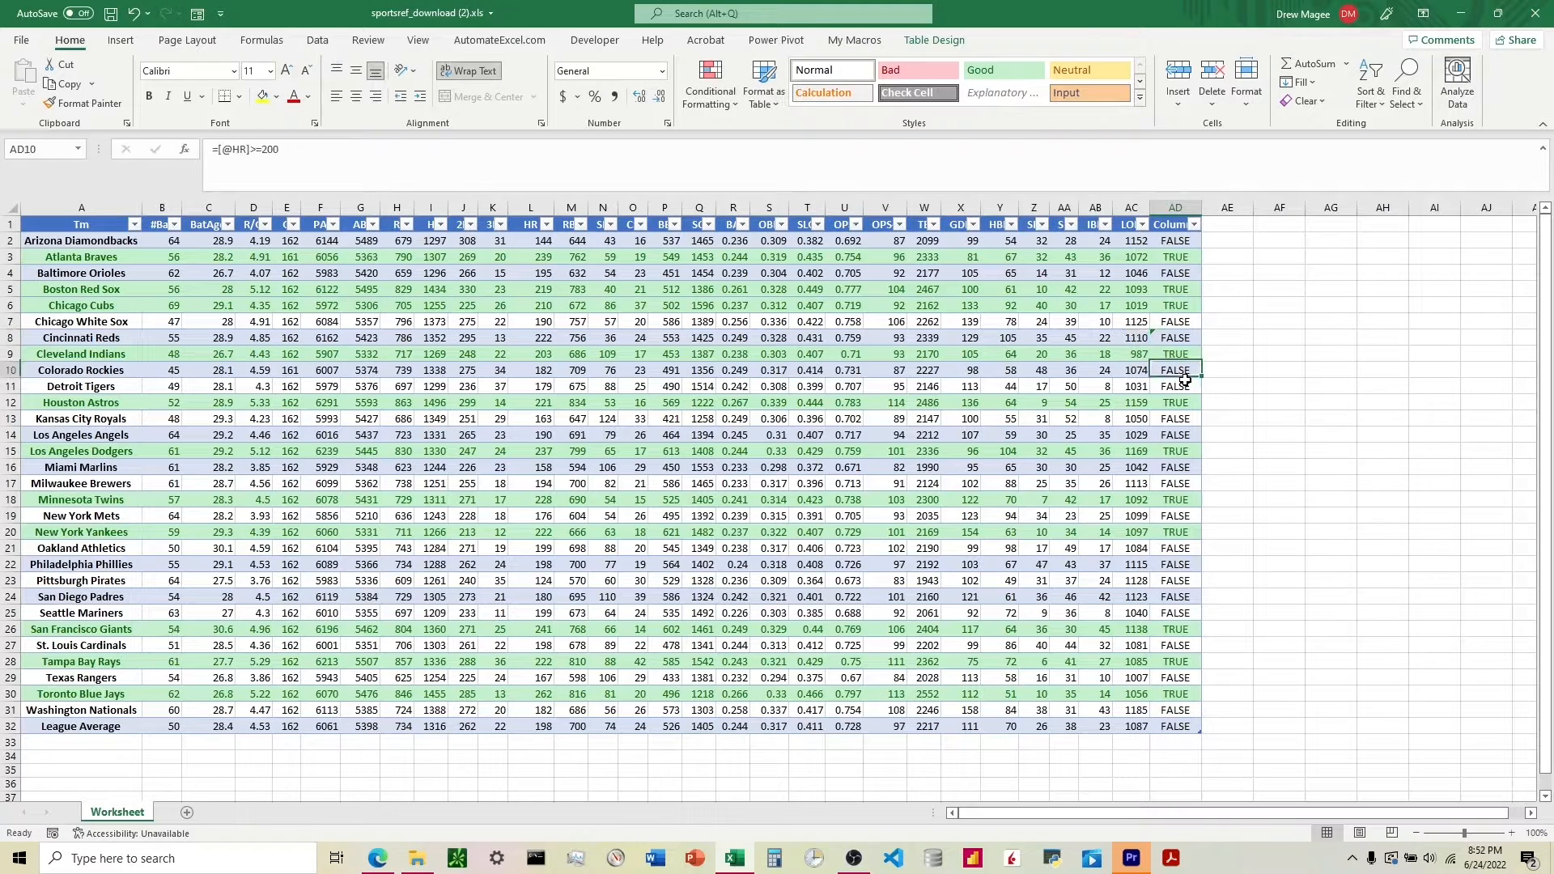
{"action": "type", "text": "T"}
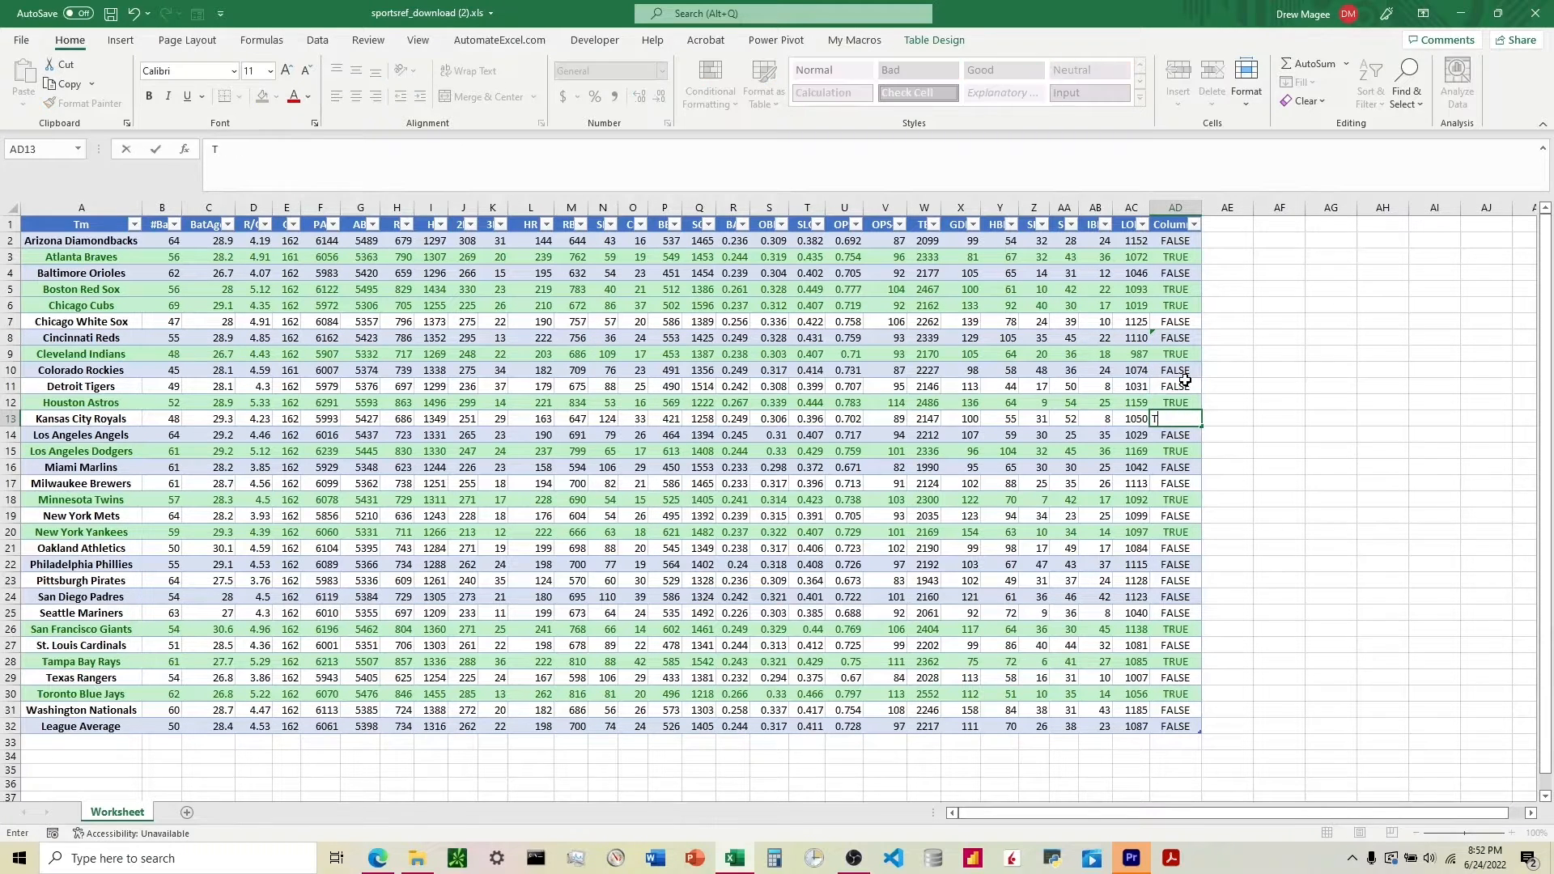
{"action": "type", "text": "RUE"}
{"action": "key", "text": "Return"}
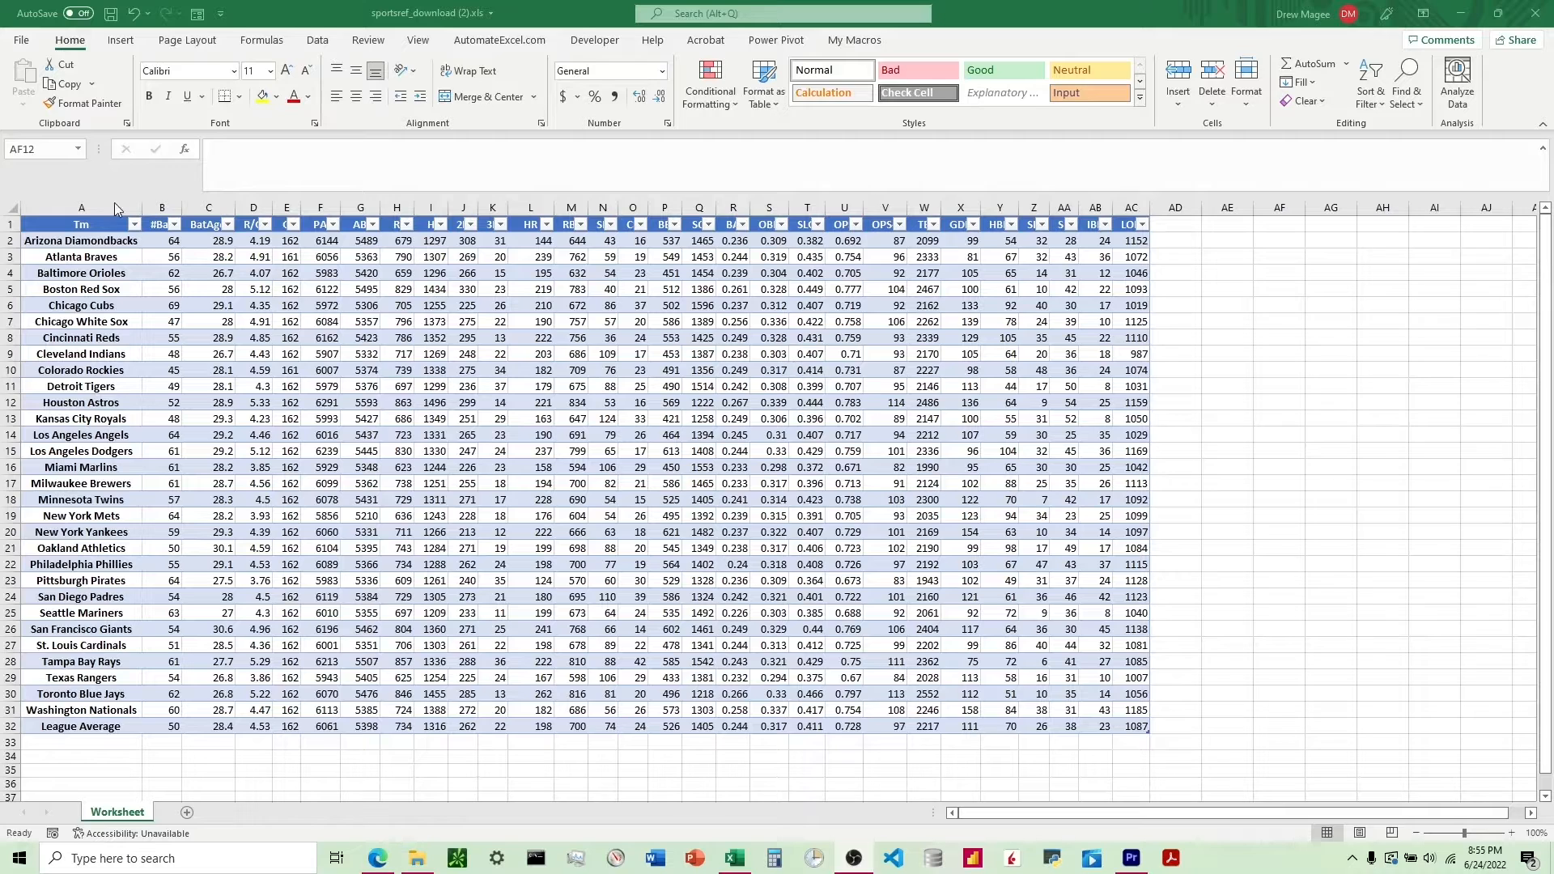
{"action": "left_click", "coordinate": [1163, 247]}
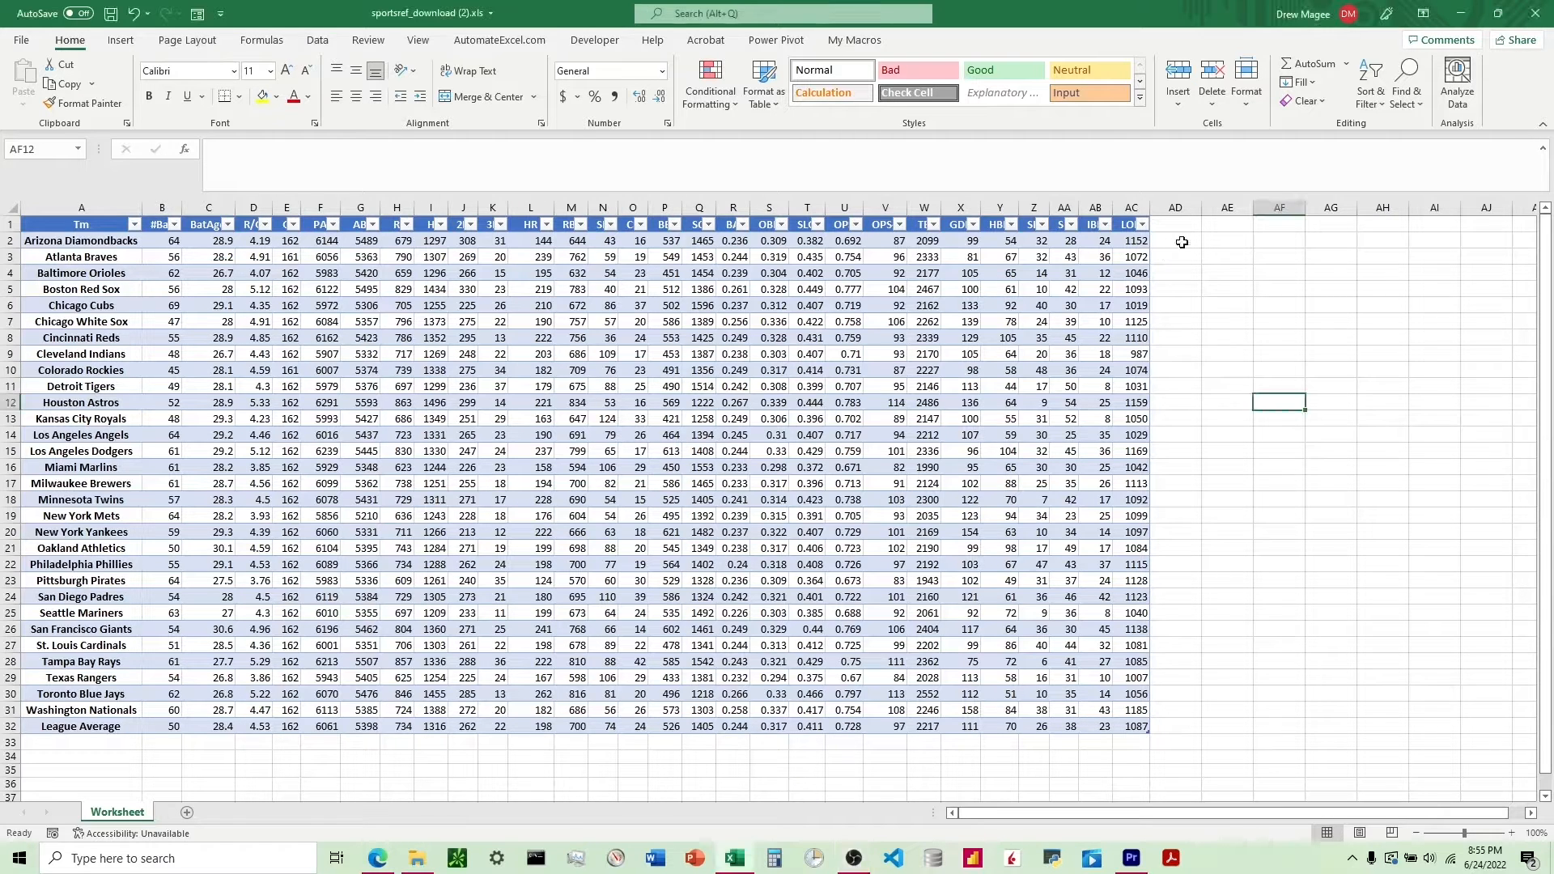
{"action": "left_click", "coordinate": [1171, 244]}
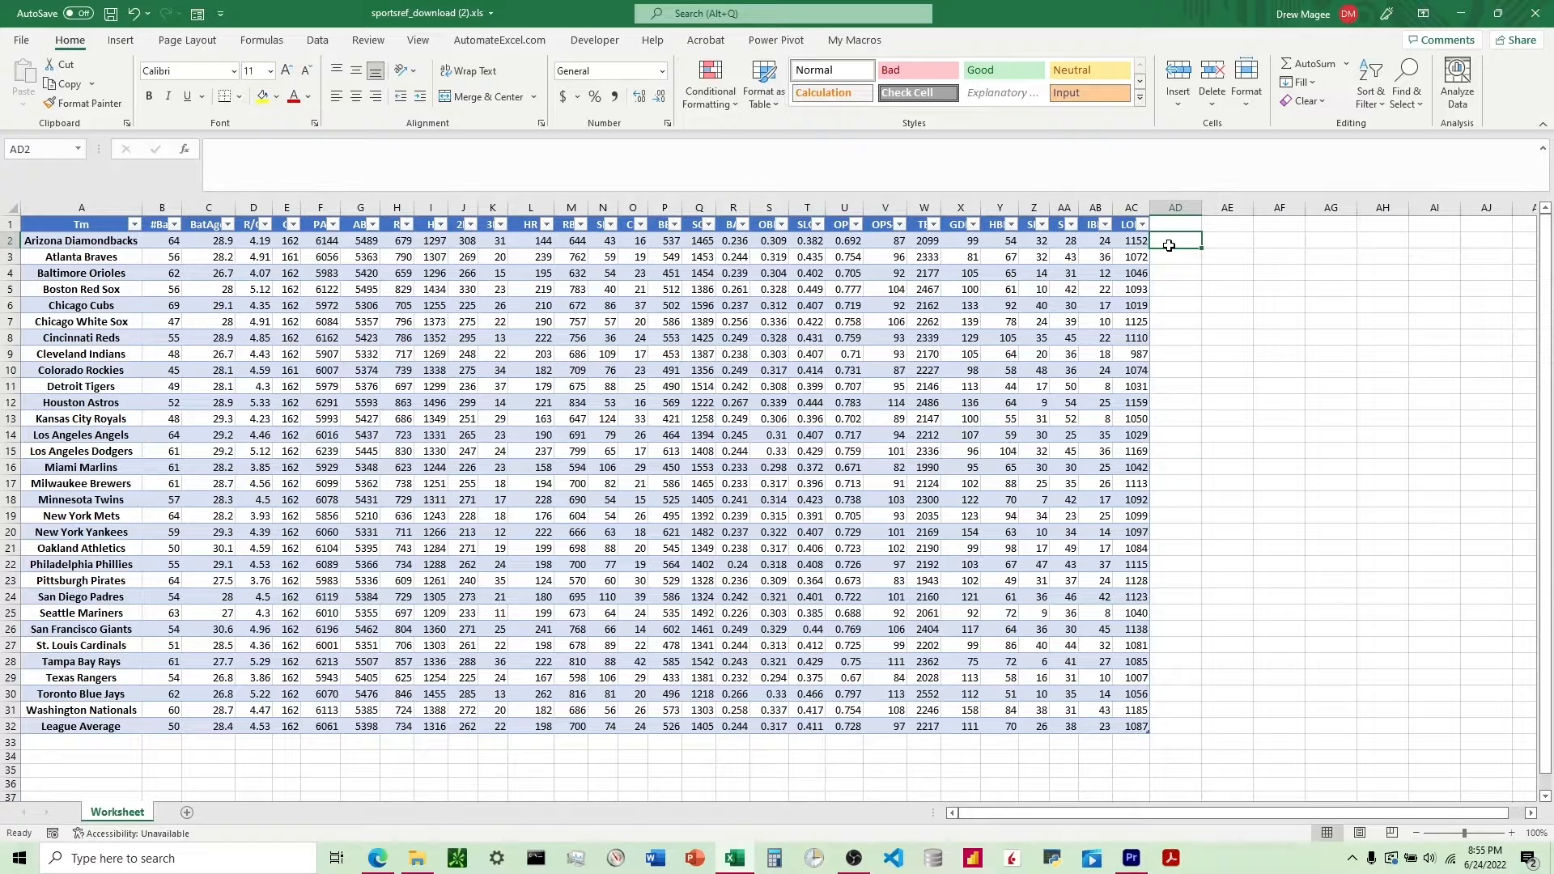
{"action": "type", "text": "="}
{"action": "left_click", "coordinate": [527, 241]}
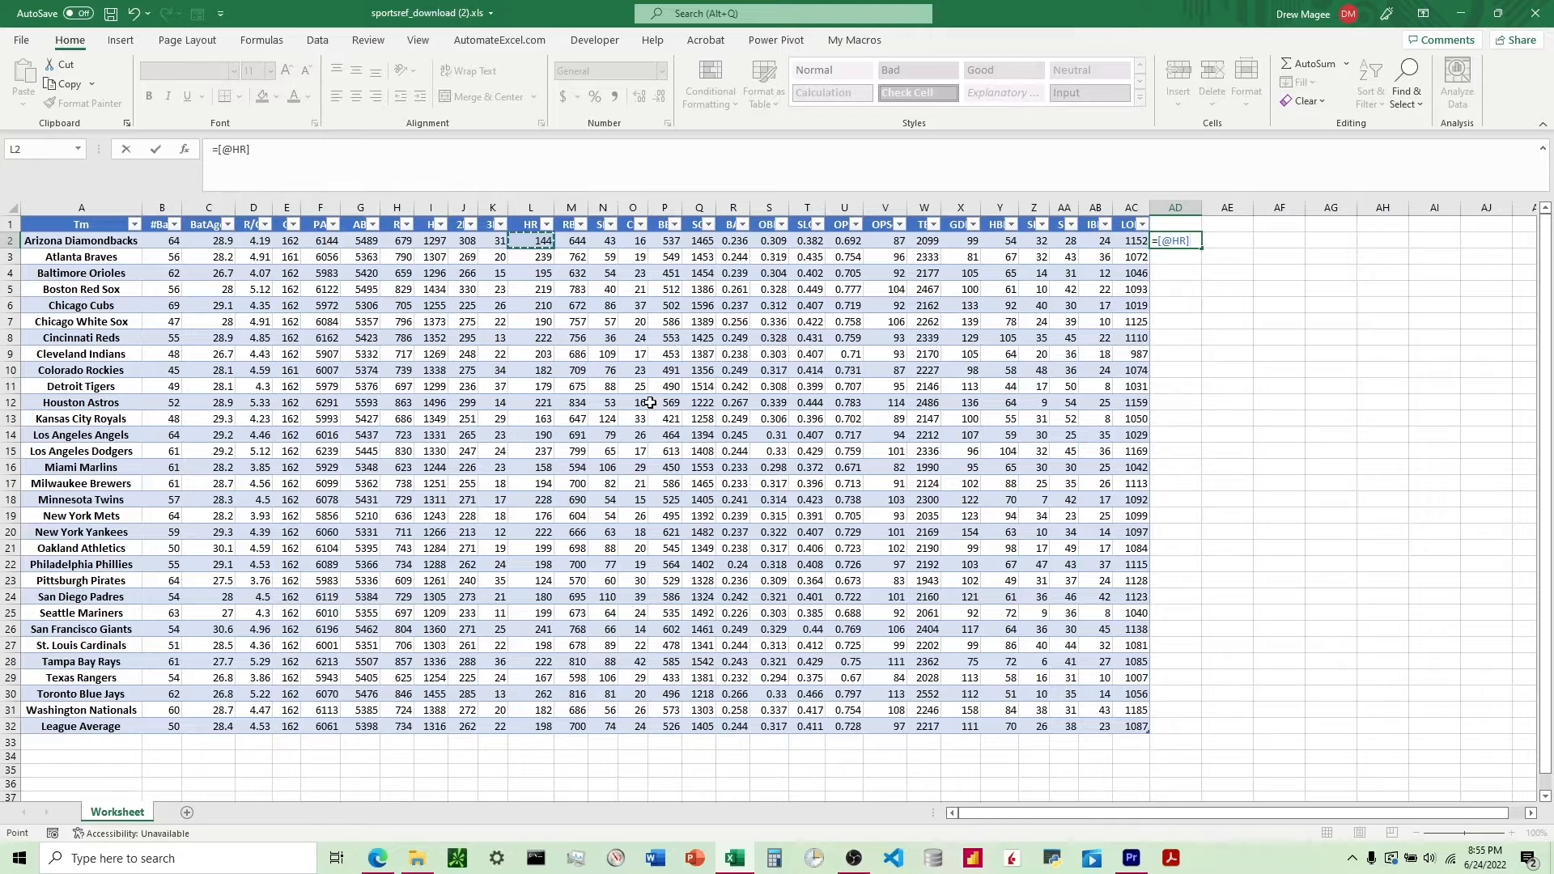
{"action": "type", "text": ">=200"}
{"action": "key", "text": "Return"}
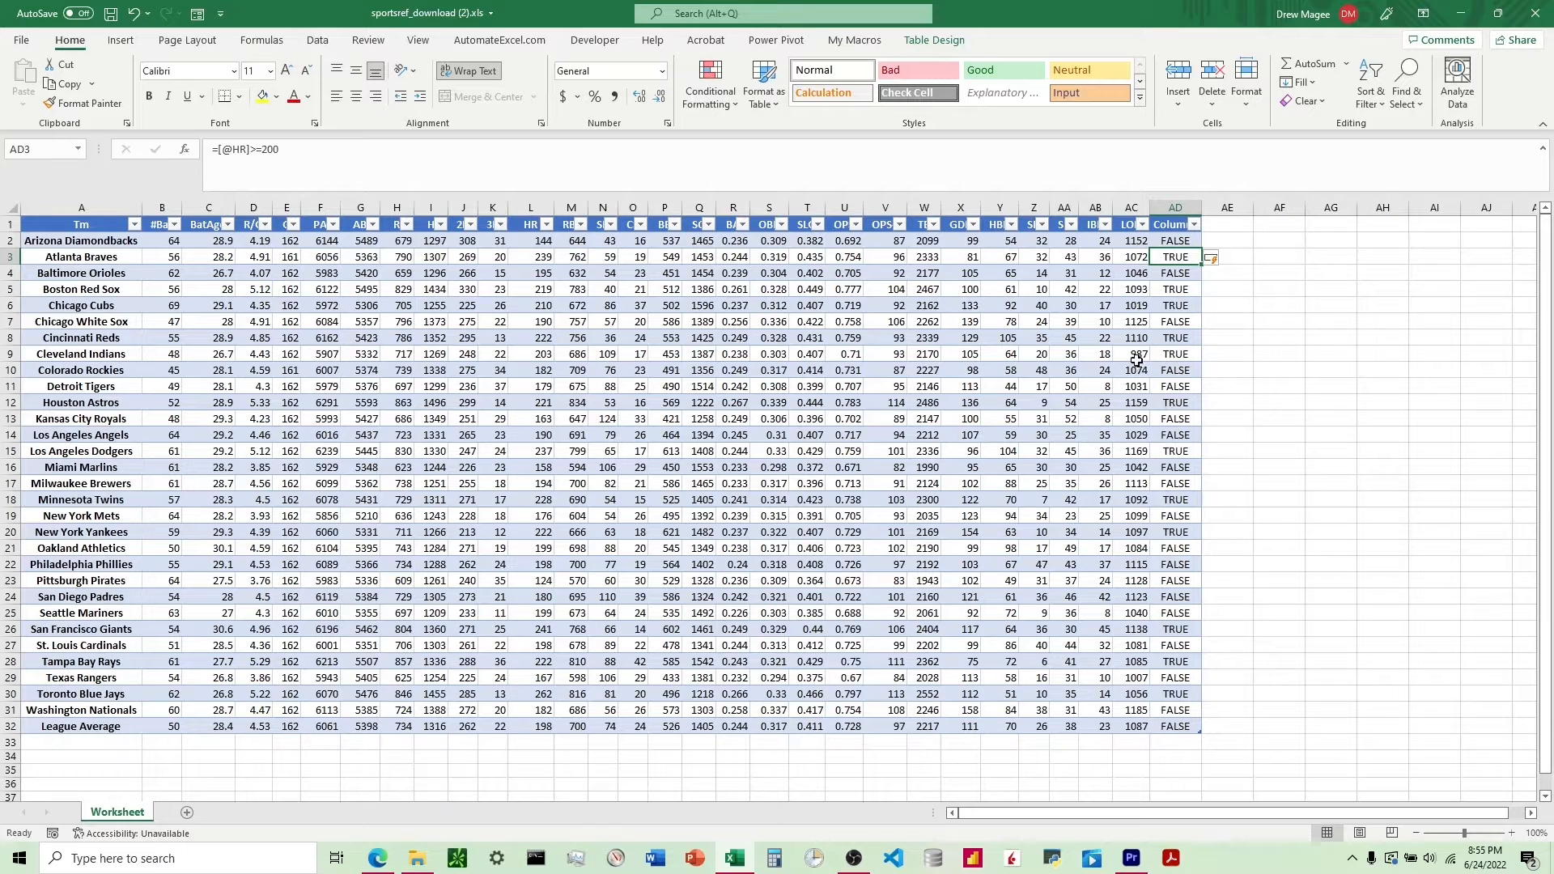
Add an Equal To conditional formatting rule to AD2:AD32 that formats TRUE cells with Green Fill with Dark Green Text.
{"action": "left_click", "coordinate": [1170, 242]}
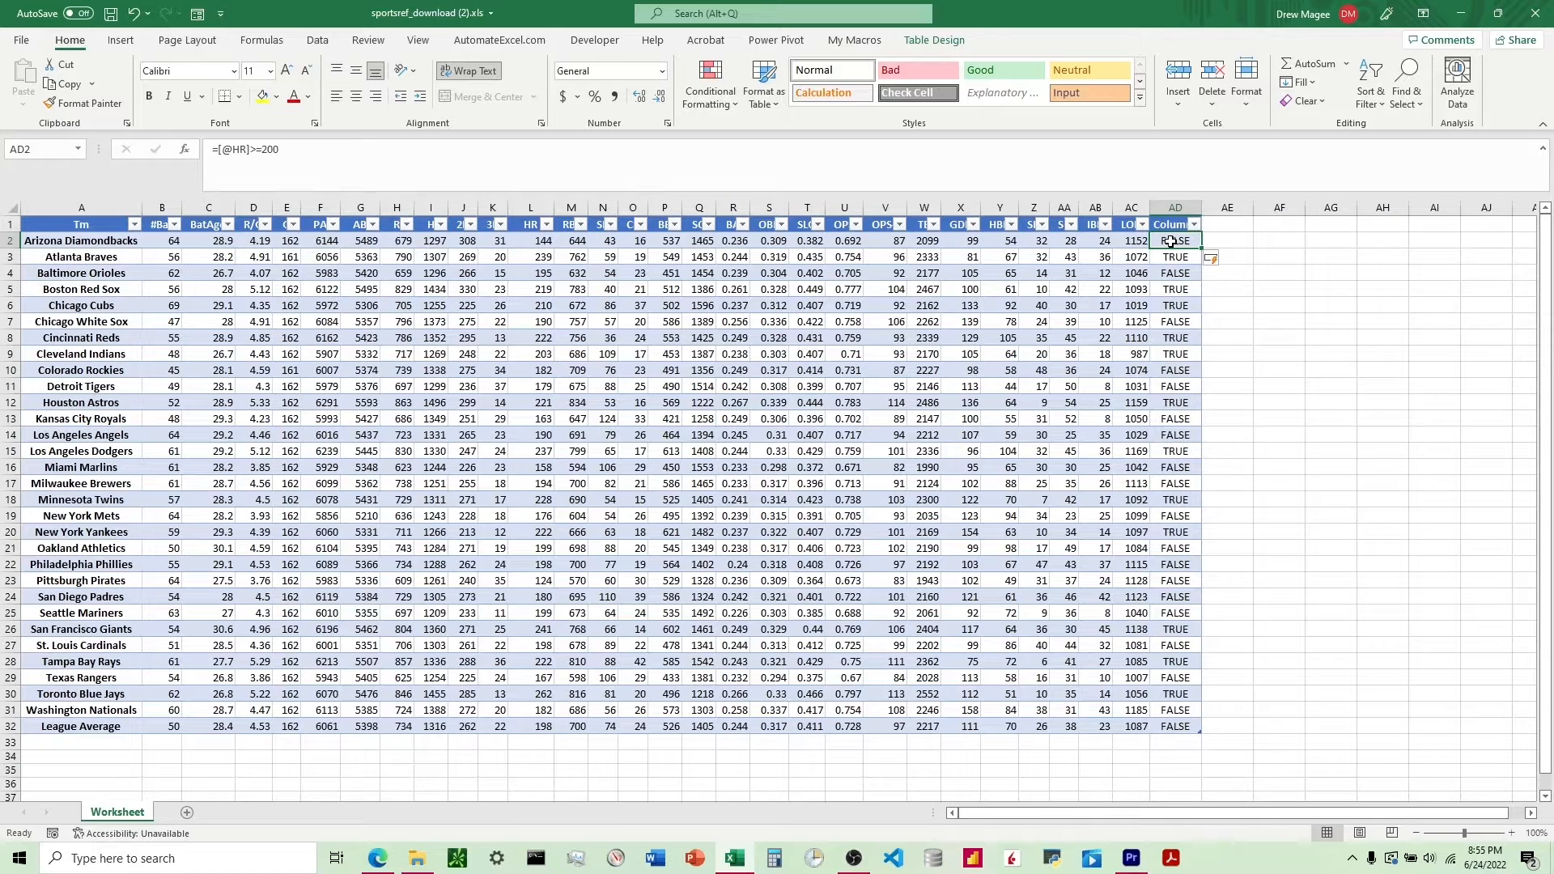
{"action": "key", "text": "ctrl+shift+Down"}
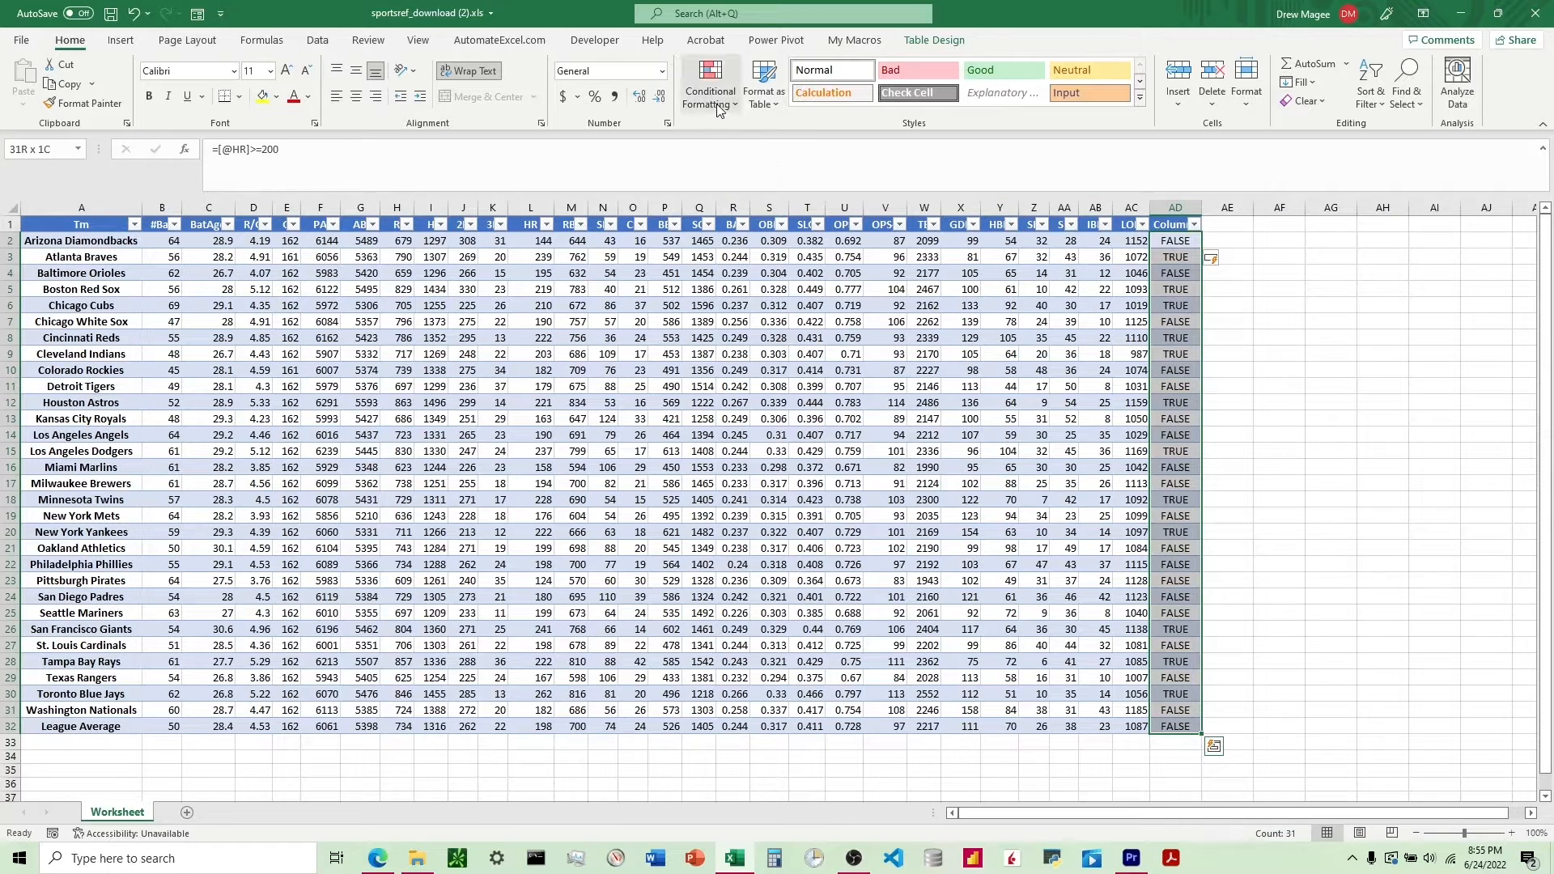
{"action": "left_click", "coordinate": [717, 105]}
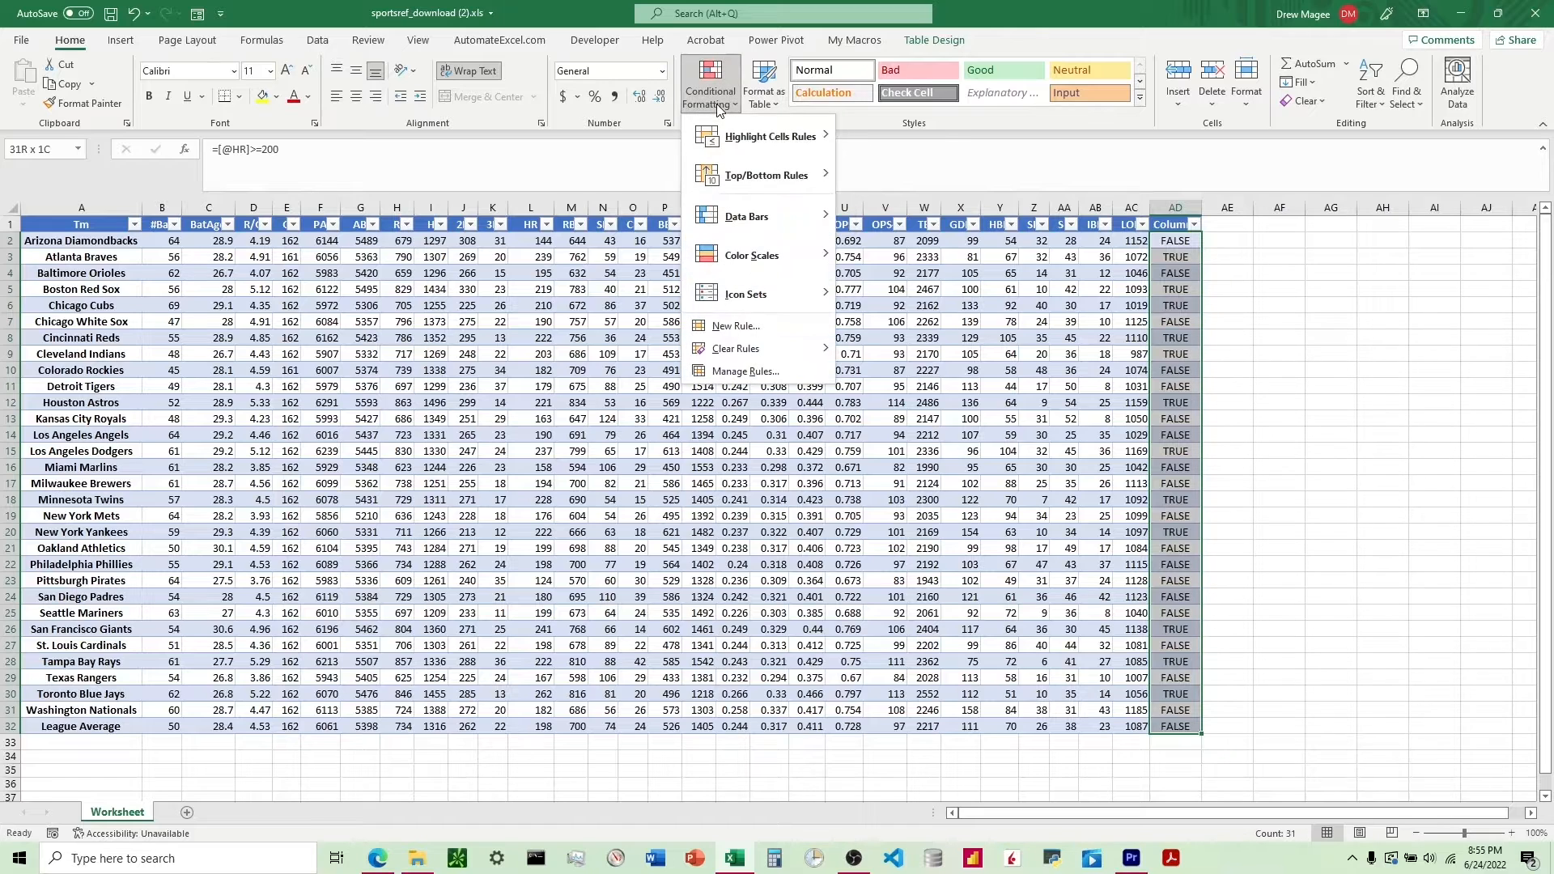
{"action": "mouse_move", "coordinate": [739, 139]}
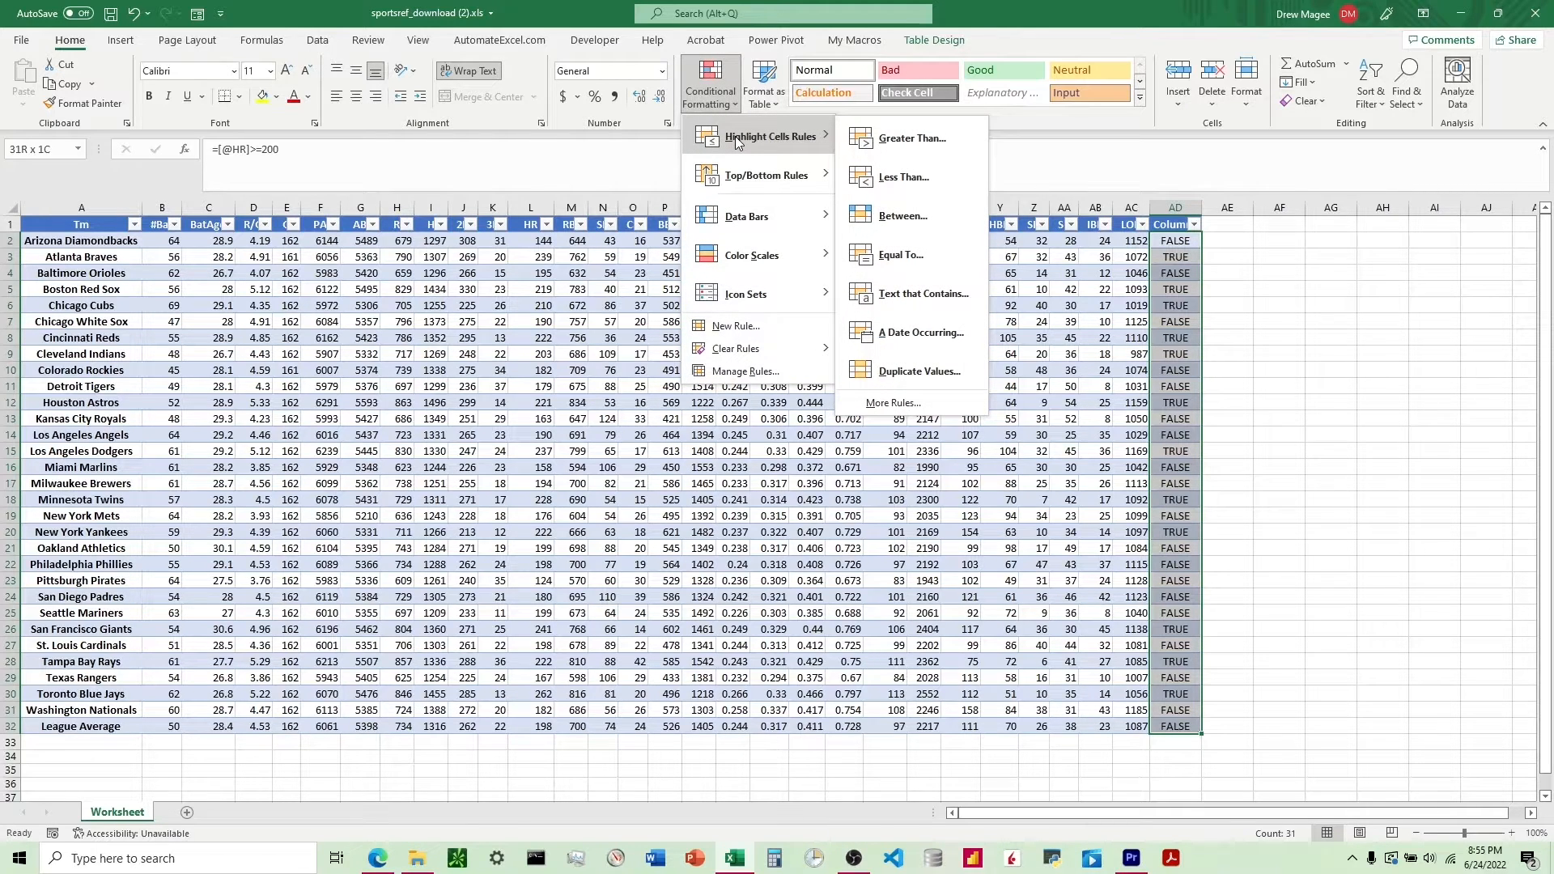
{"action": "left_click", "coordinate": [910, 258]}
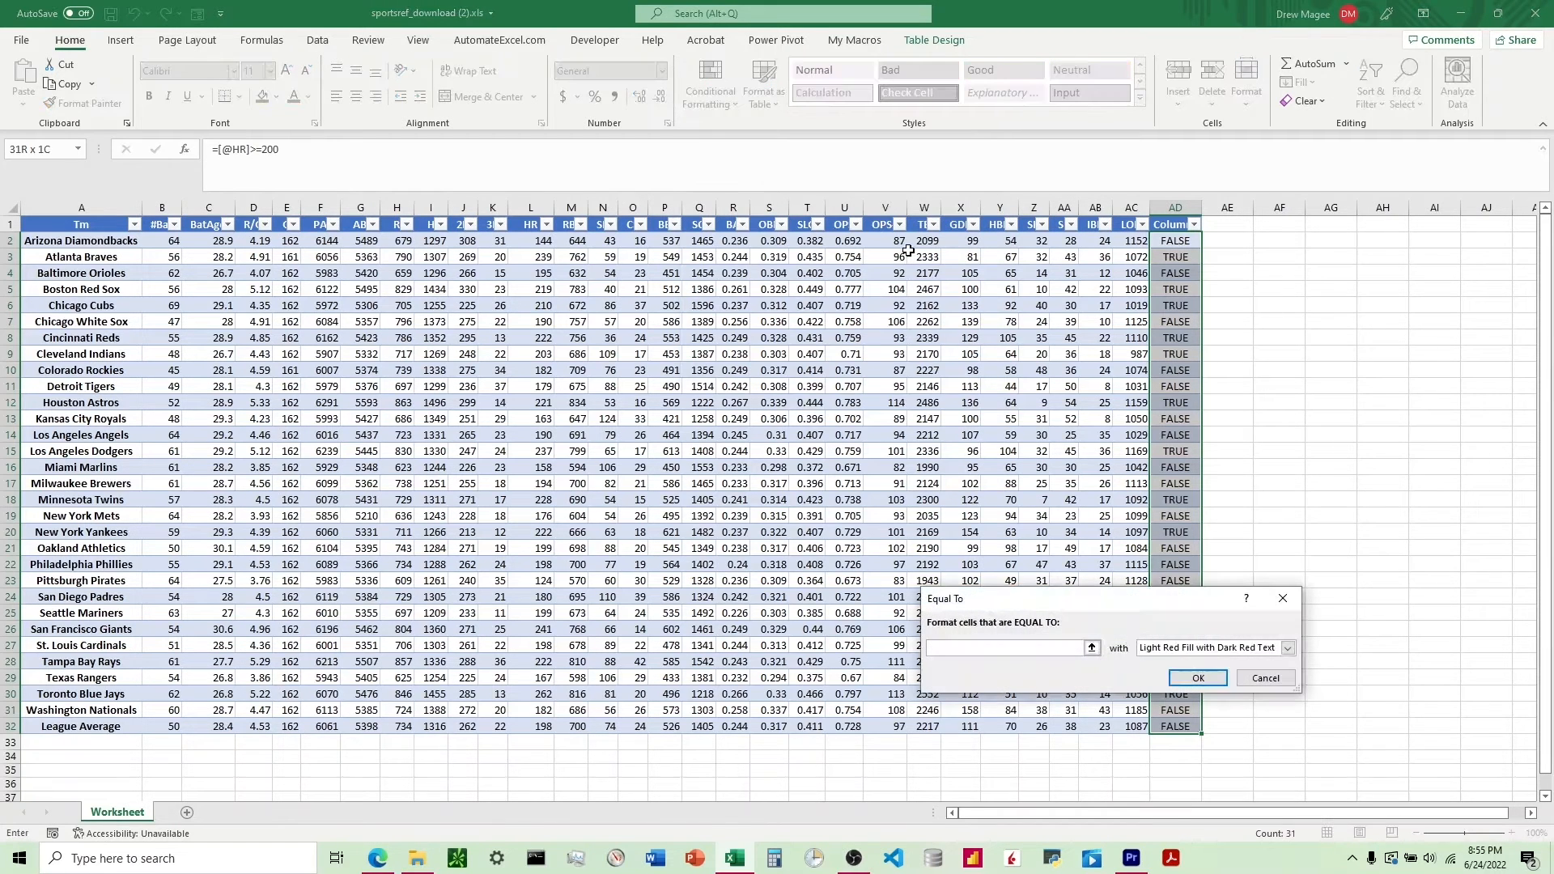
{"action": "type", "text": "TRUE"}
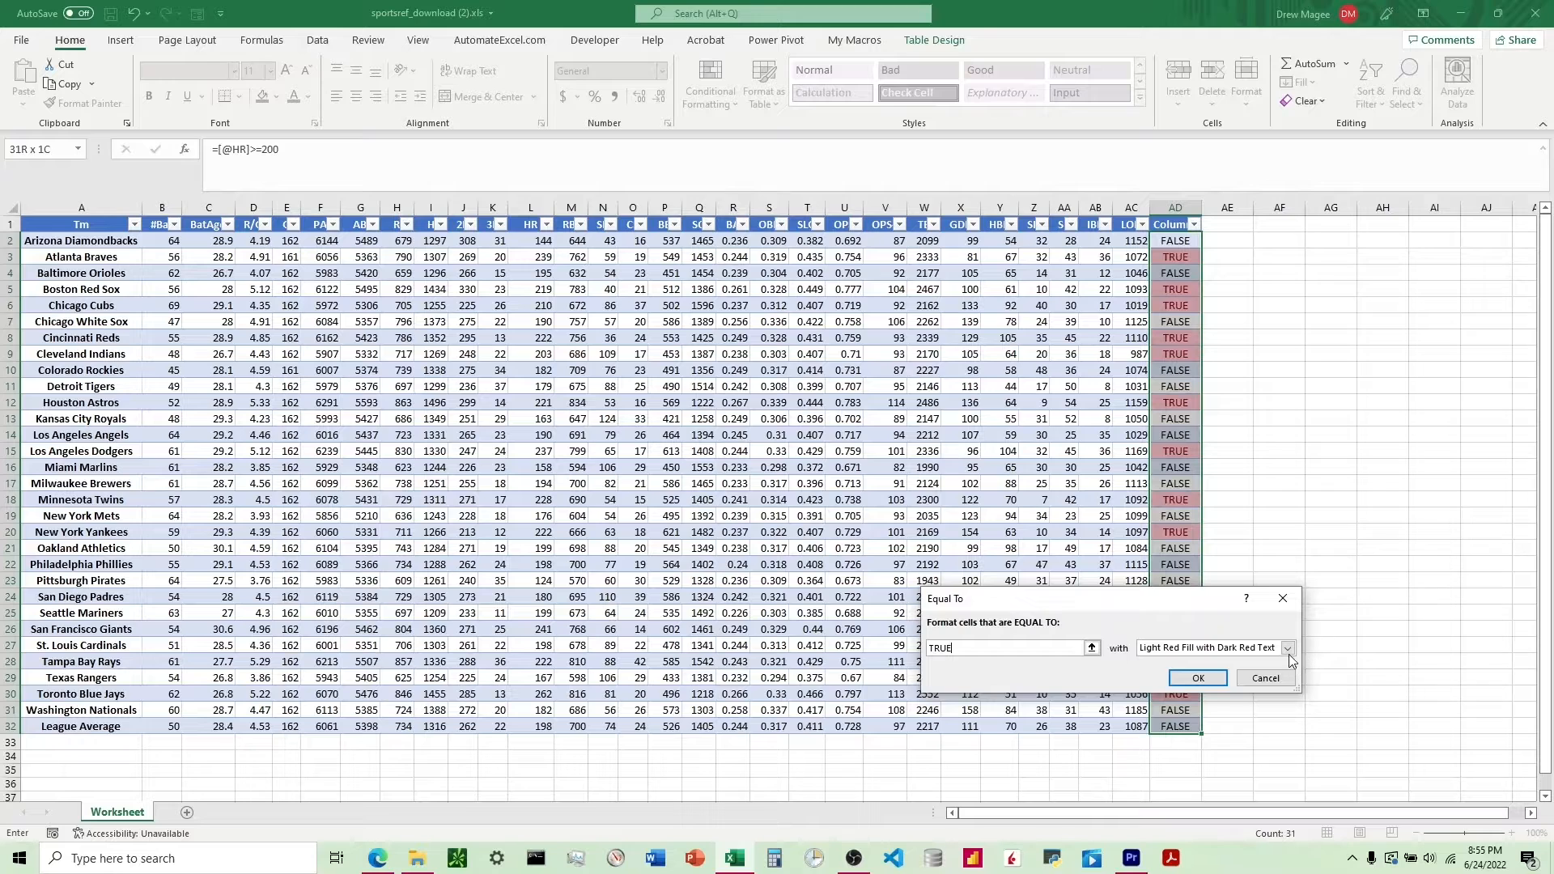
{"action": "left_click", "coordinate": [1288, 651]}
{"action": "left_click", "coordinate": [1221, 685]}
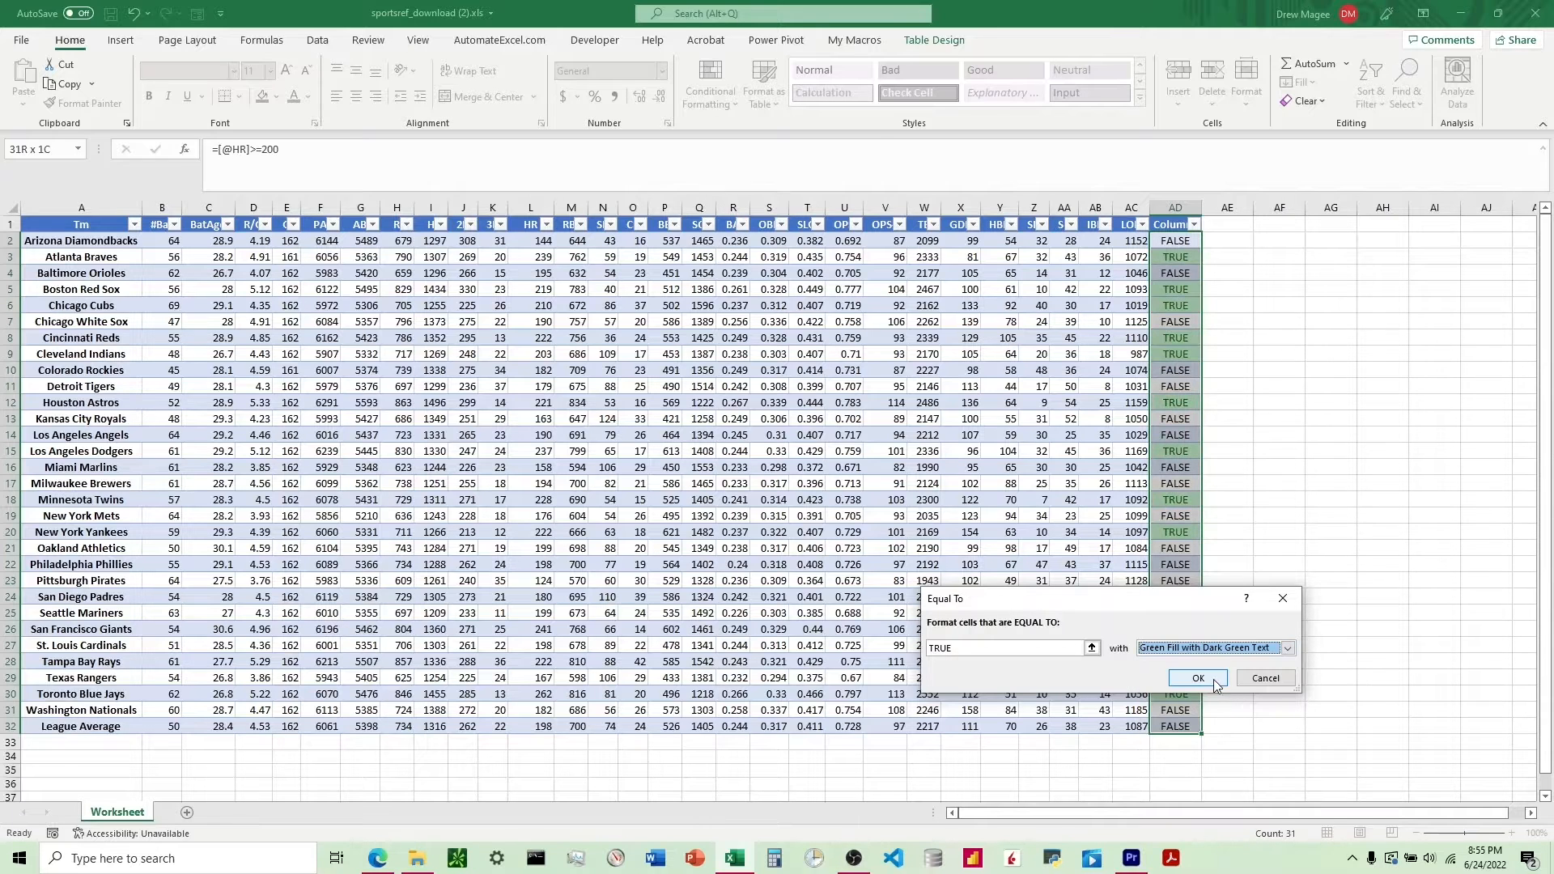
{"action": "left_click", "coordinate": [1198, 678]}
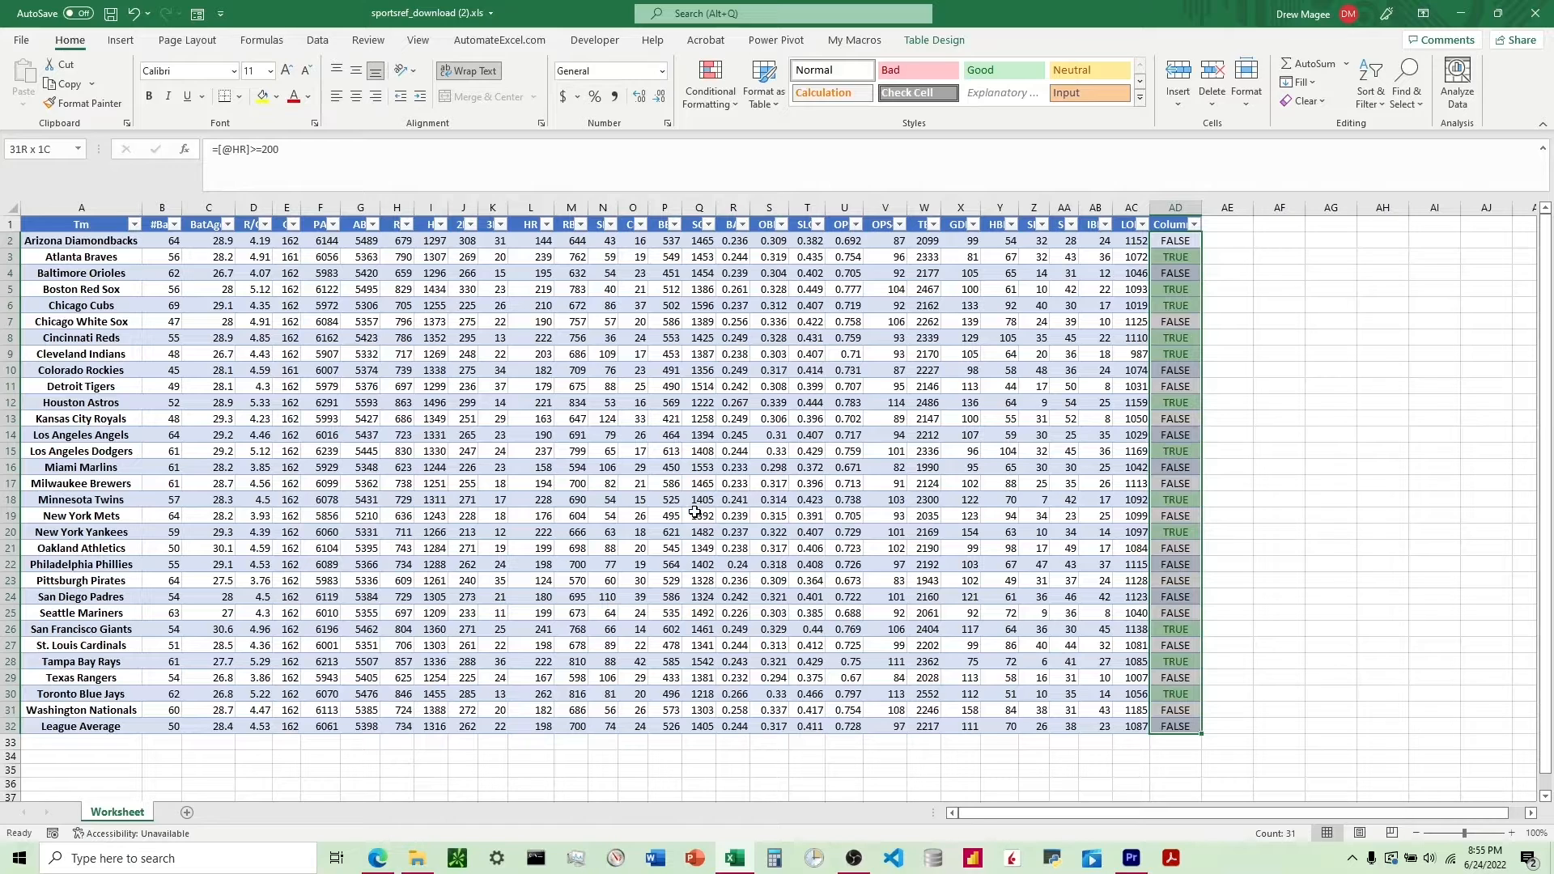
{"action": "left_click", "coordinate": [725, 98]}
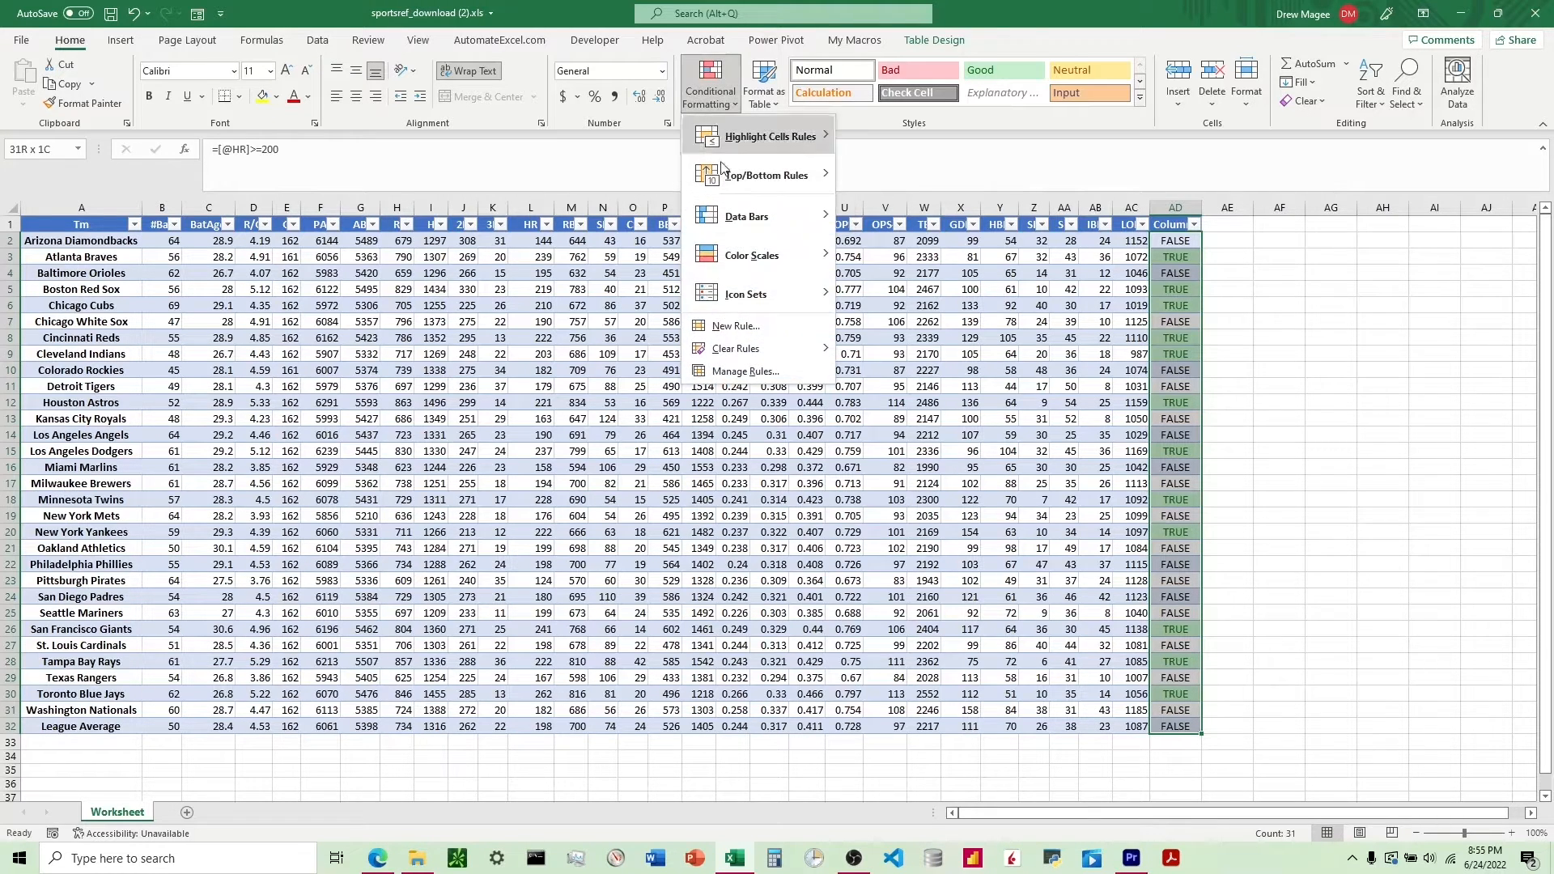
{"action": "left_click", "coordinate": [736, 326]}
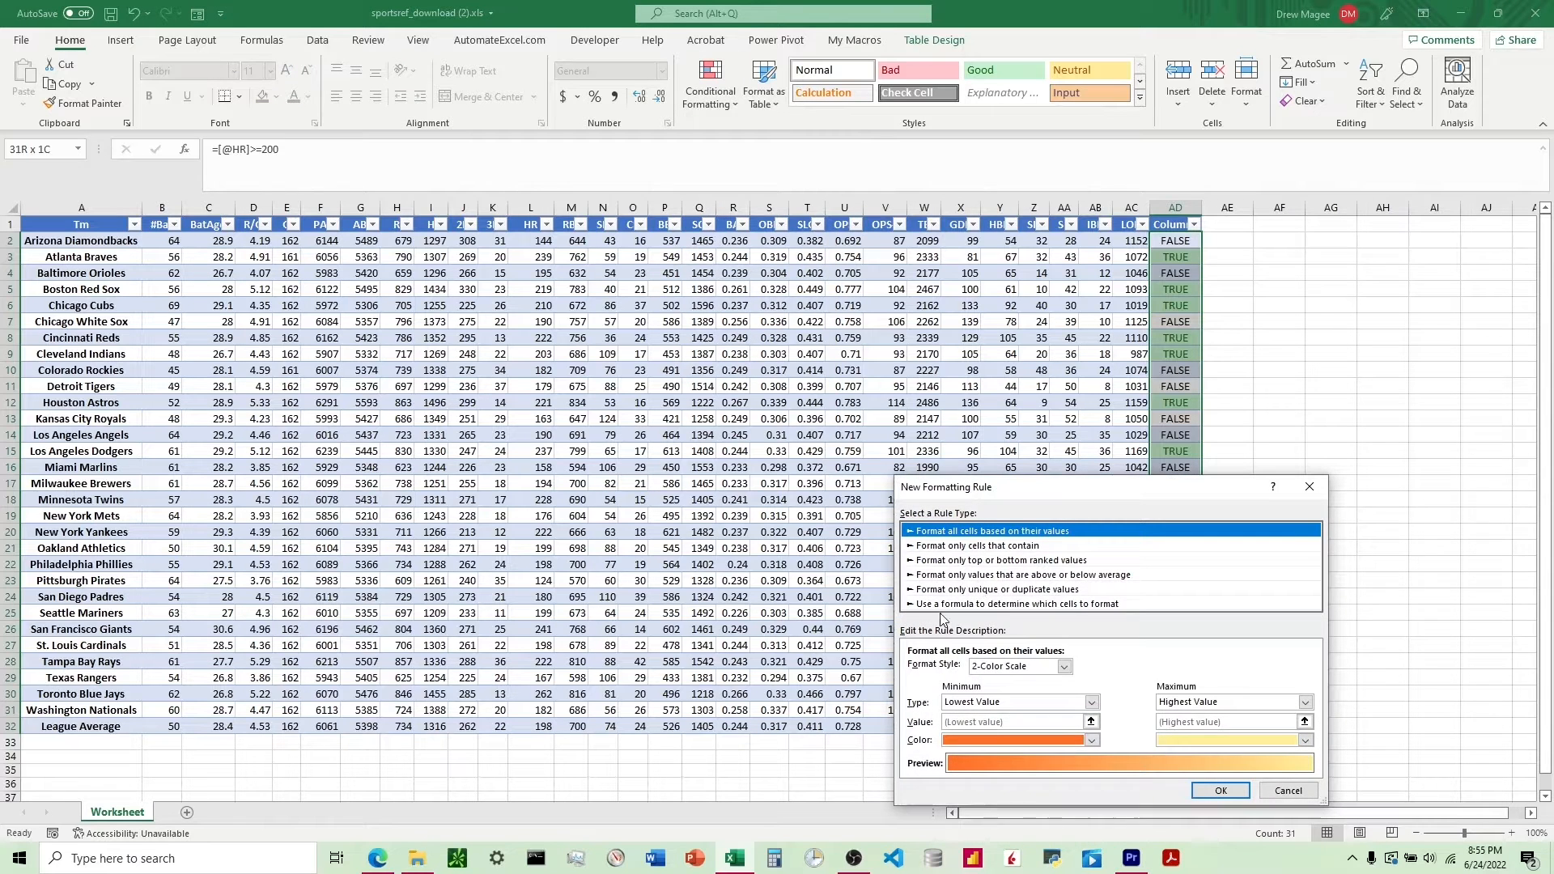
{"action": "left_click", "coordinate": [960, 605]}
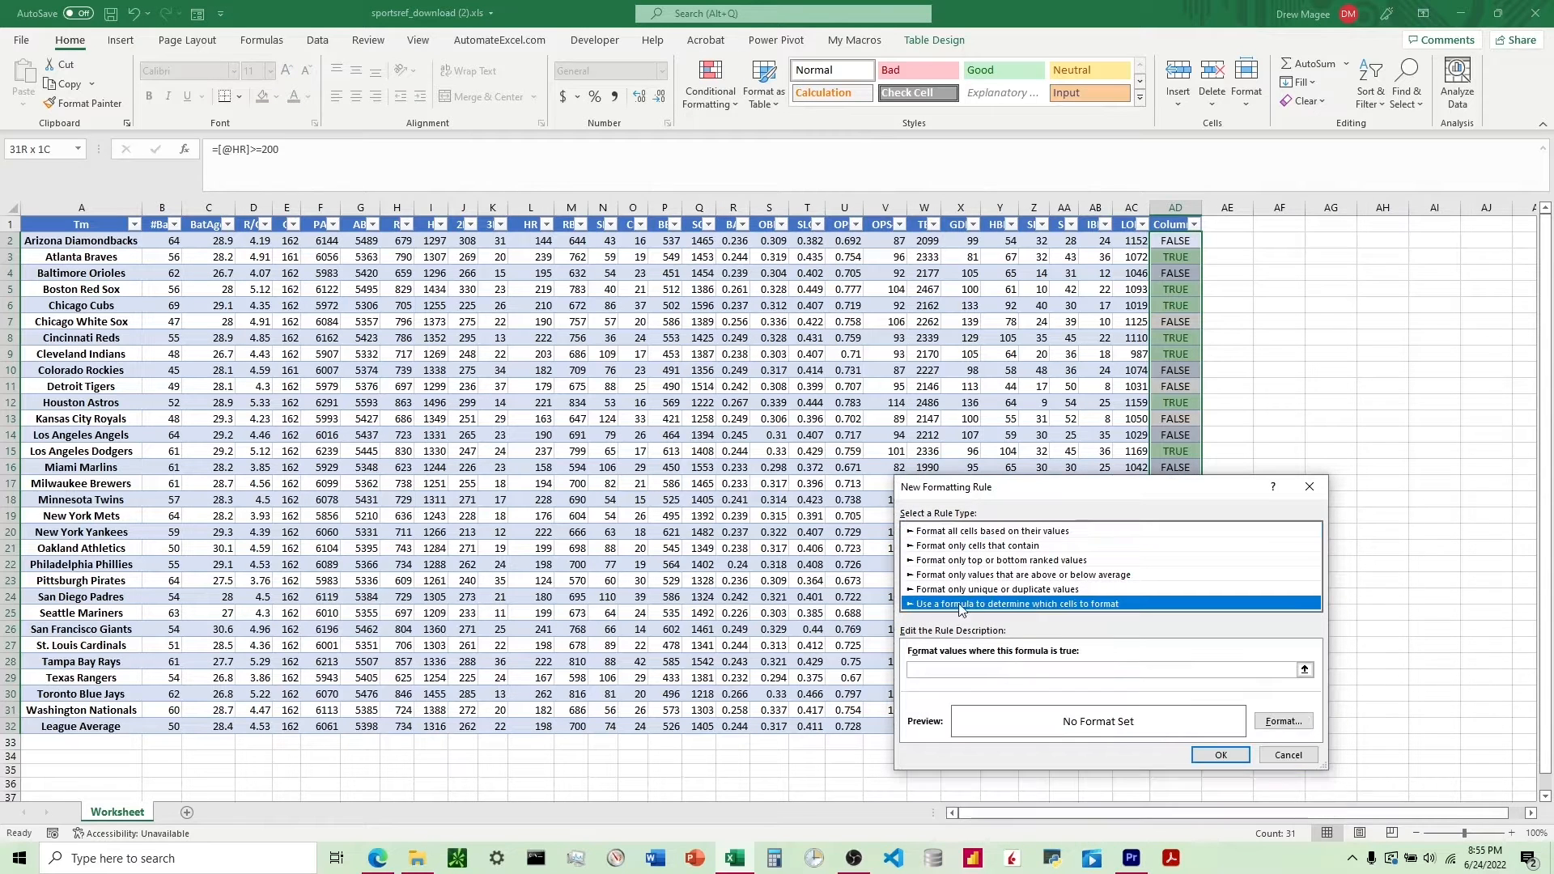
{"action": "left_click", "coordinate": [1309, 487]}
Change the existing conditional formatting rule to a formula-based rule with the formula =$AD2=TRUE.
{"action": "left_click", "coordinate": [723, 99]}
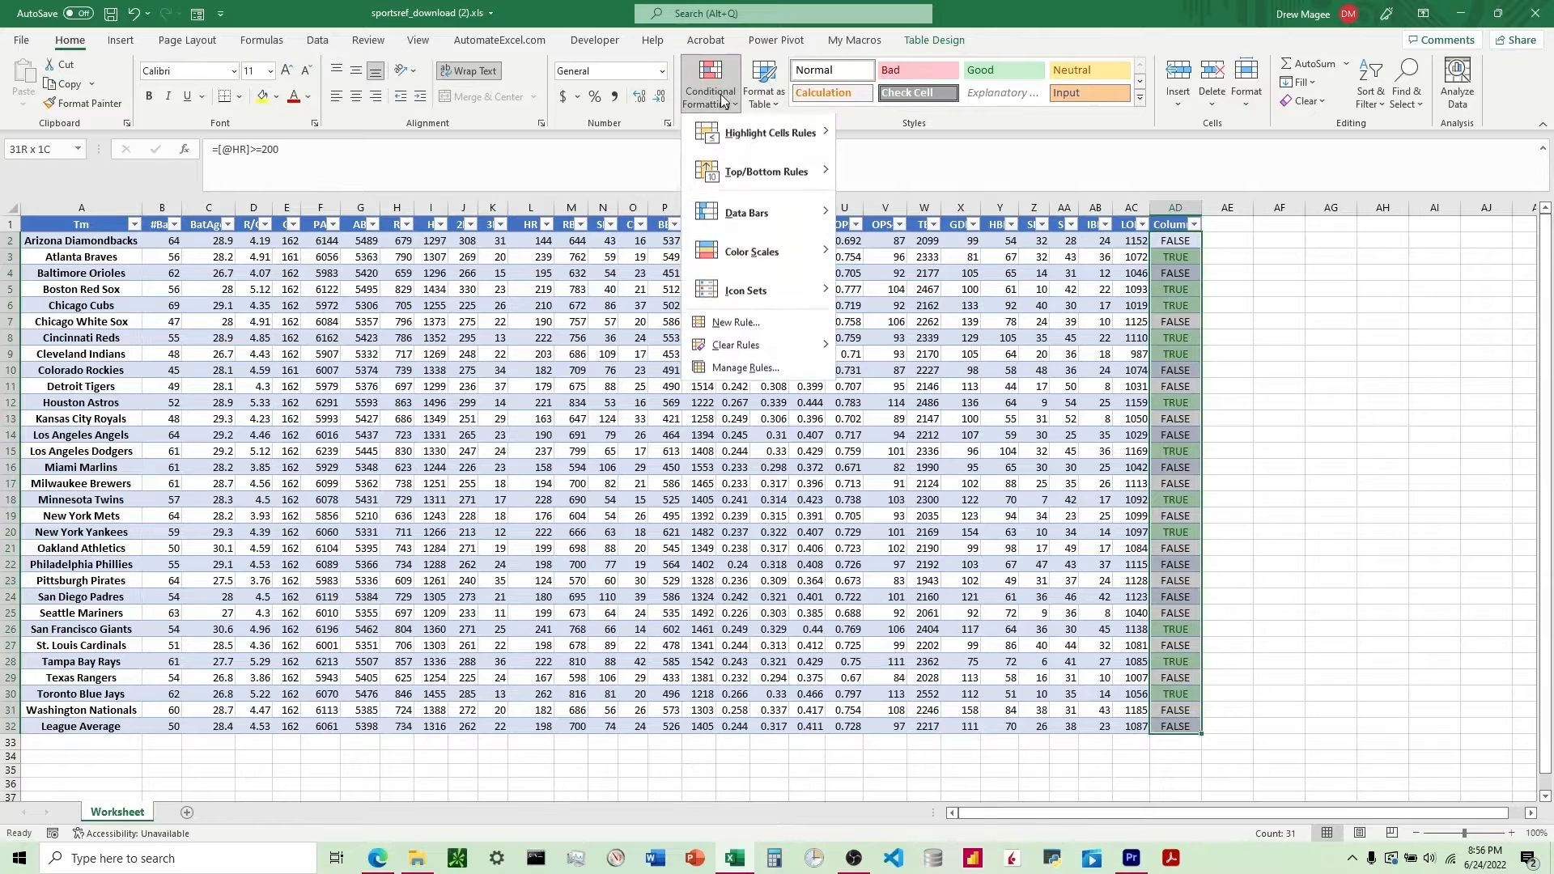
{"action": "left_click", "coordinate": [748, 370]}
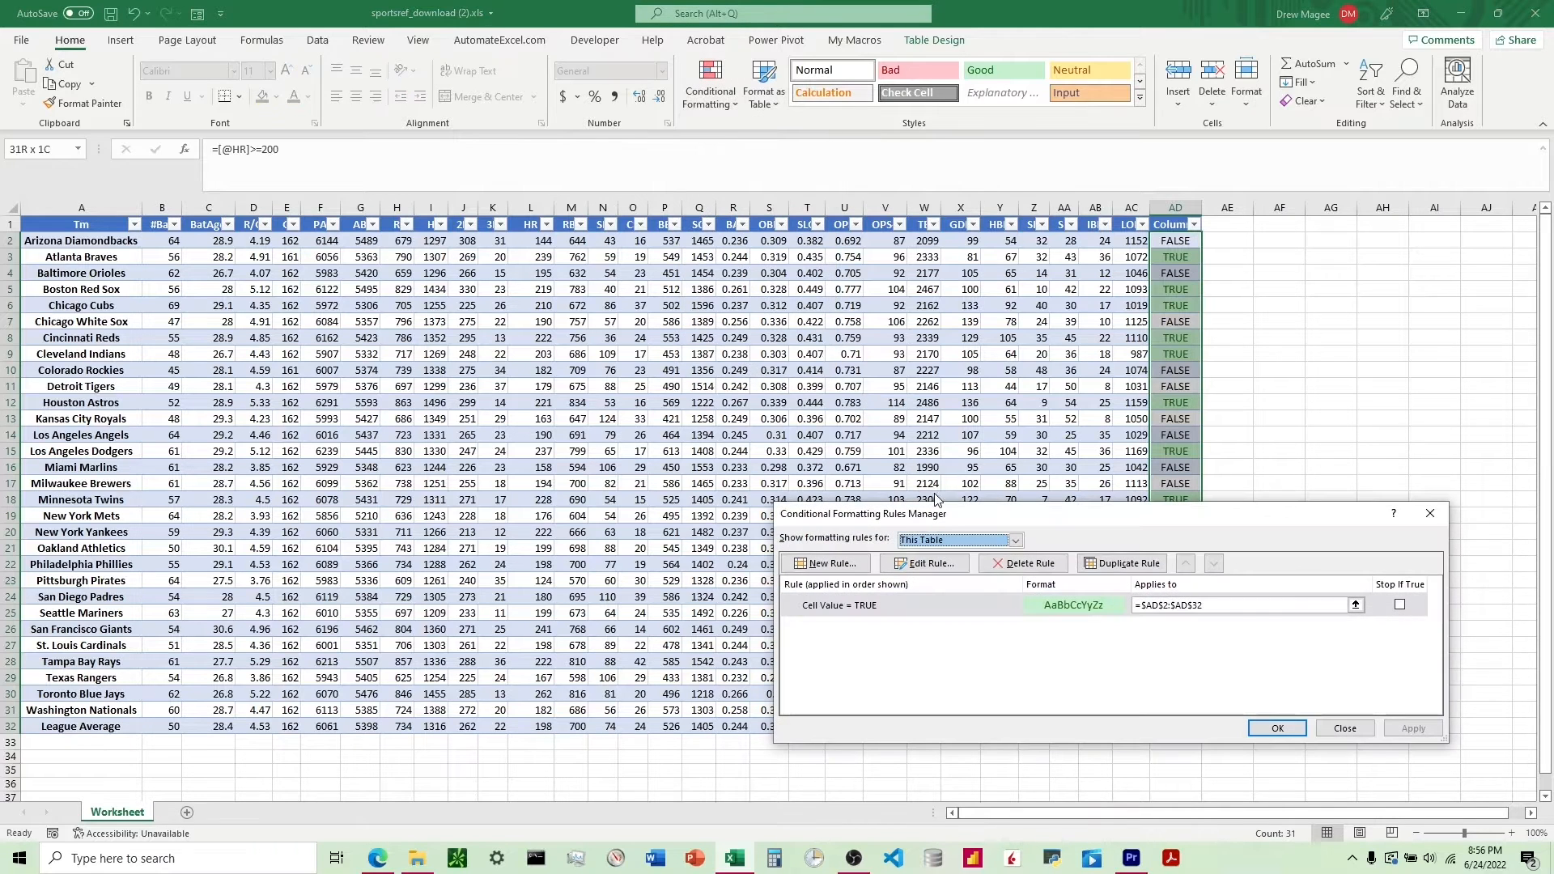
{"action": "left_click", "coordinate": [838, 613]}
{"action": "left_click", "coordinate": [922, 563]}
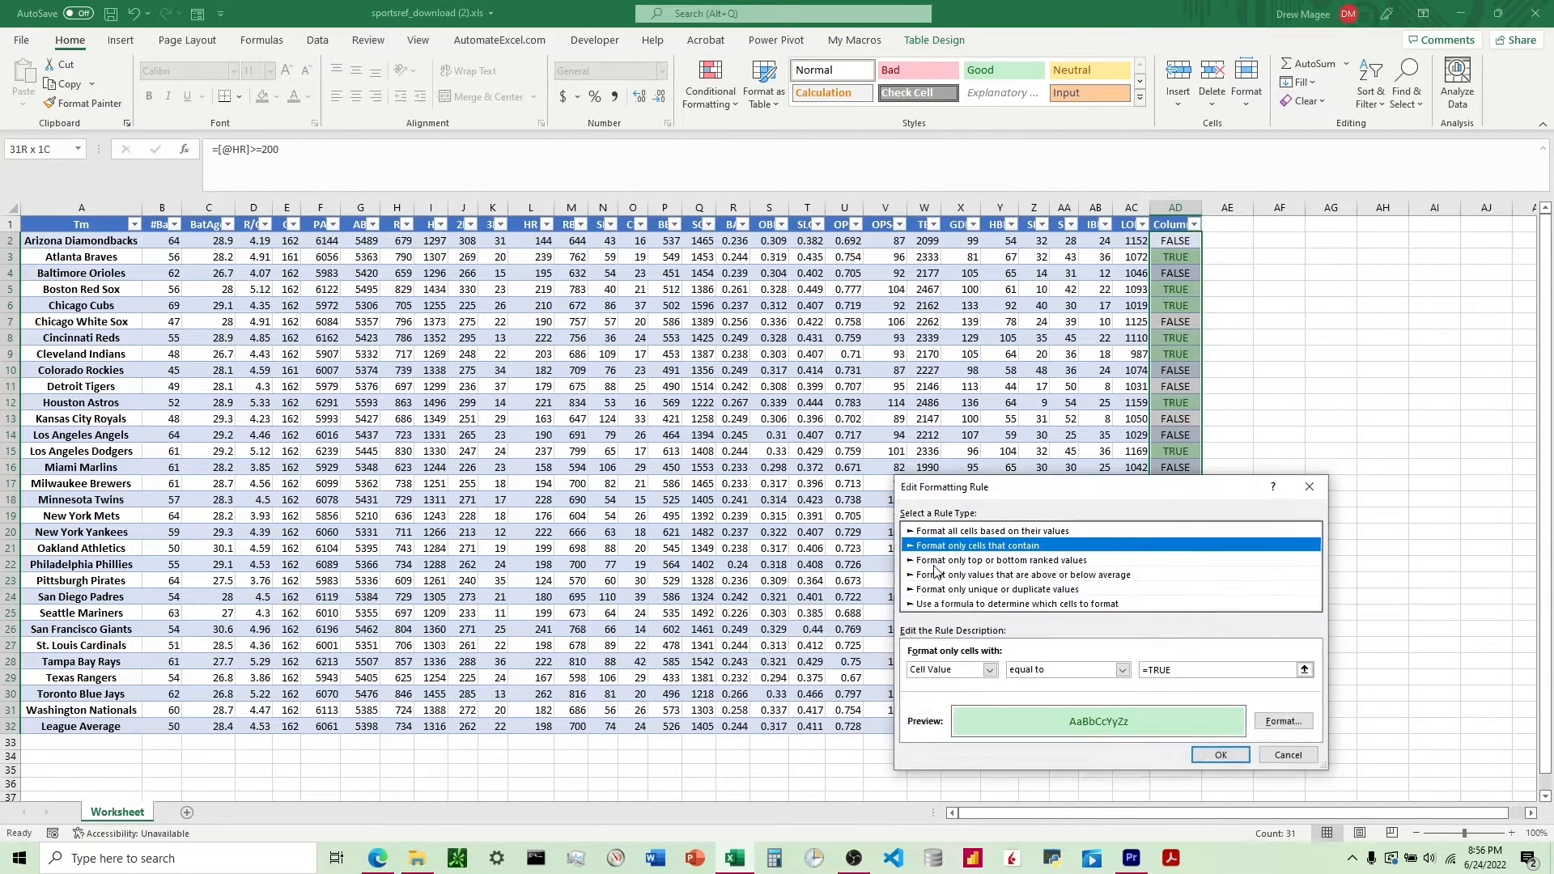
{"action": "left_click", "coordinate": [933, 605]}
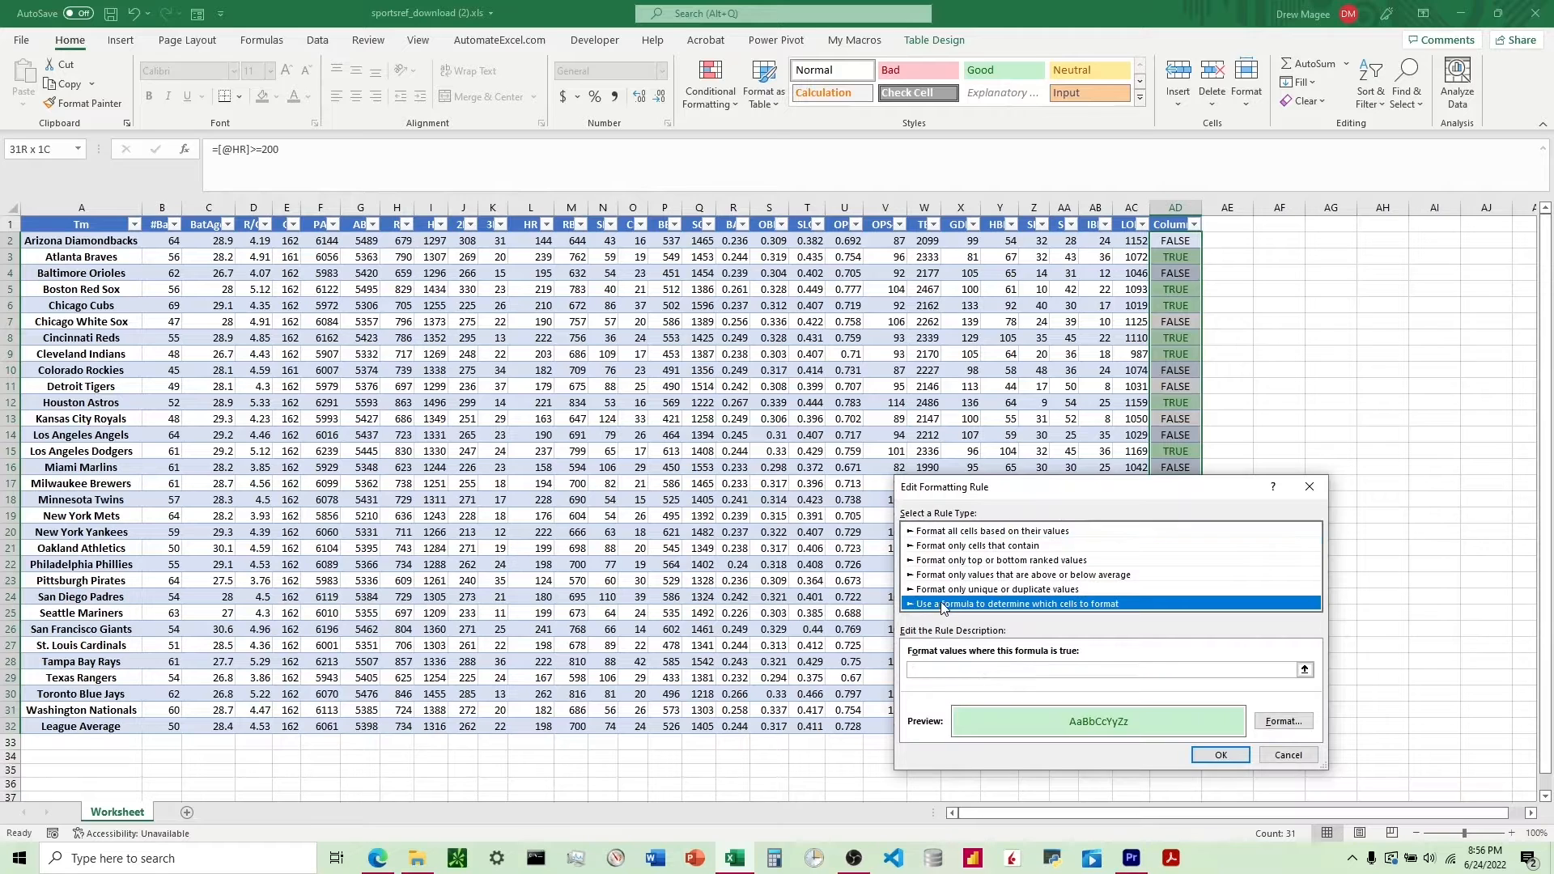
{"action": "left_click", "coordinate": [980, 670]}
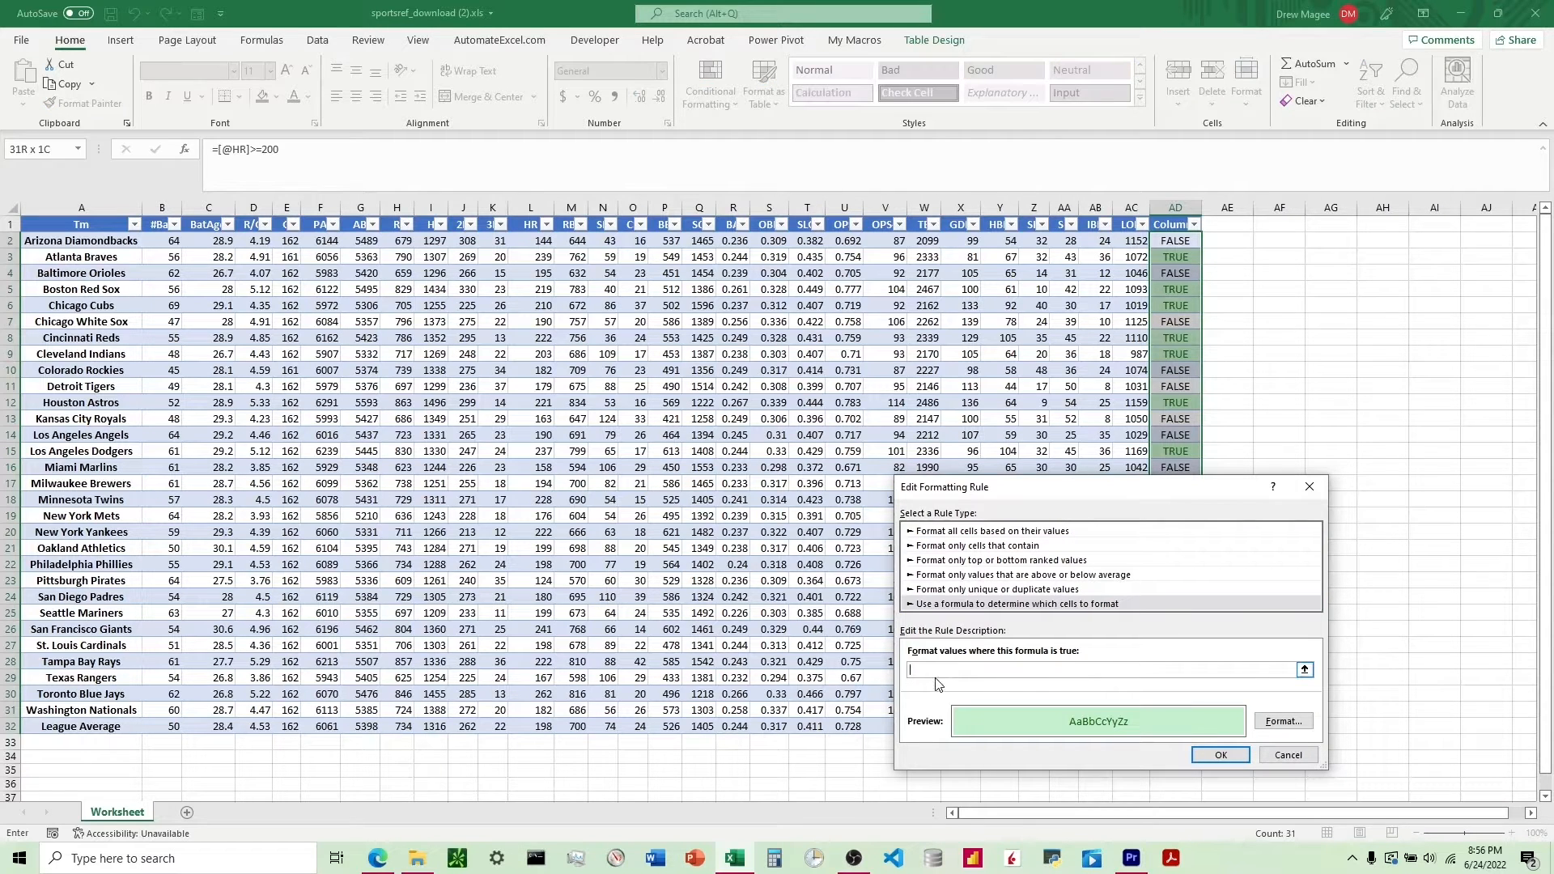
{"action": "type", "text": "="}
{"action": "left_click", "coordinate": [1173, 242]}
{"action": "key", "text": "F4"}
{"action": "key", "text": "F4"}
{"action": "type", "text": "="}
{"action": "left_click", "coordinate": [1224, 754]}
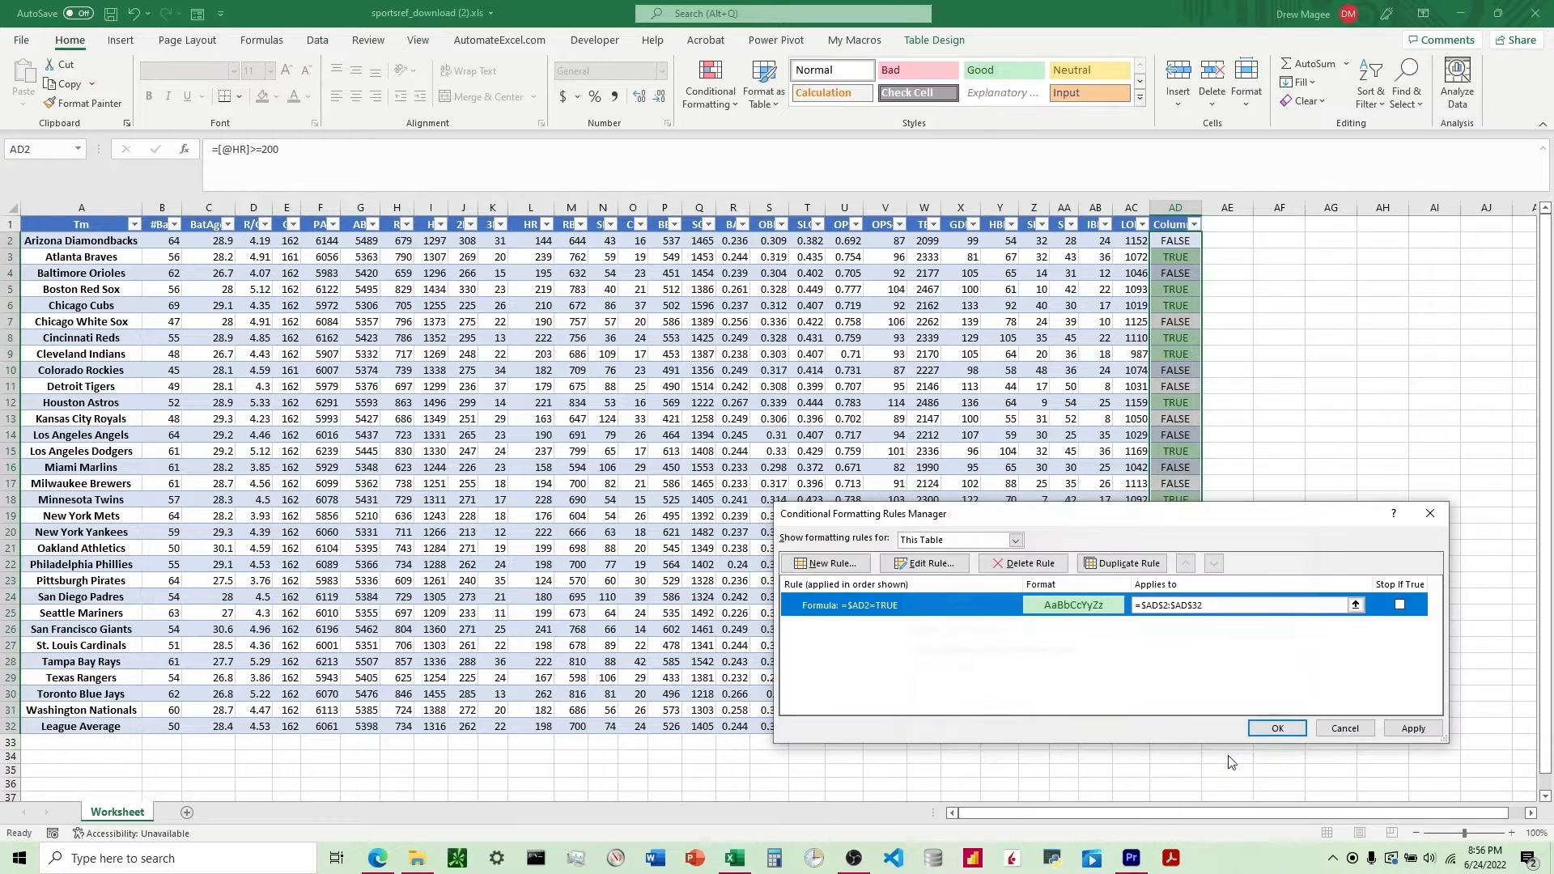
Extend the rule's range to all the table's data rows, A2:AD32, and apply it.
{"action": "left_click", "coordinate": [1356, 606]}
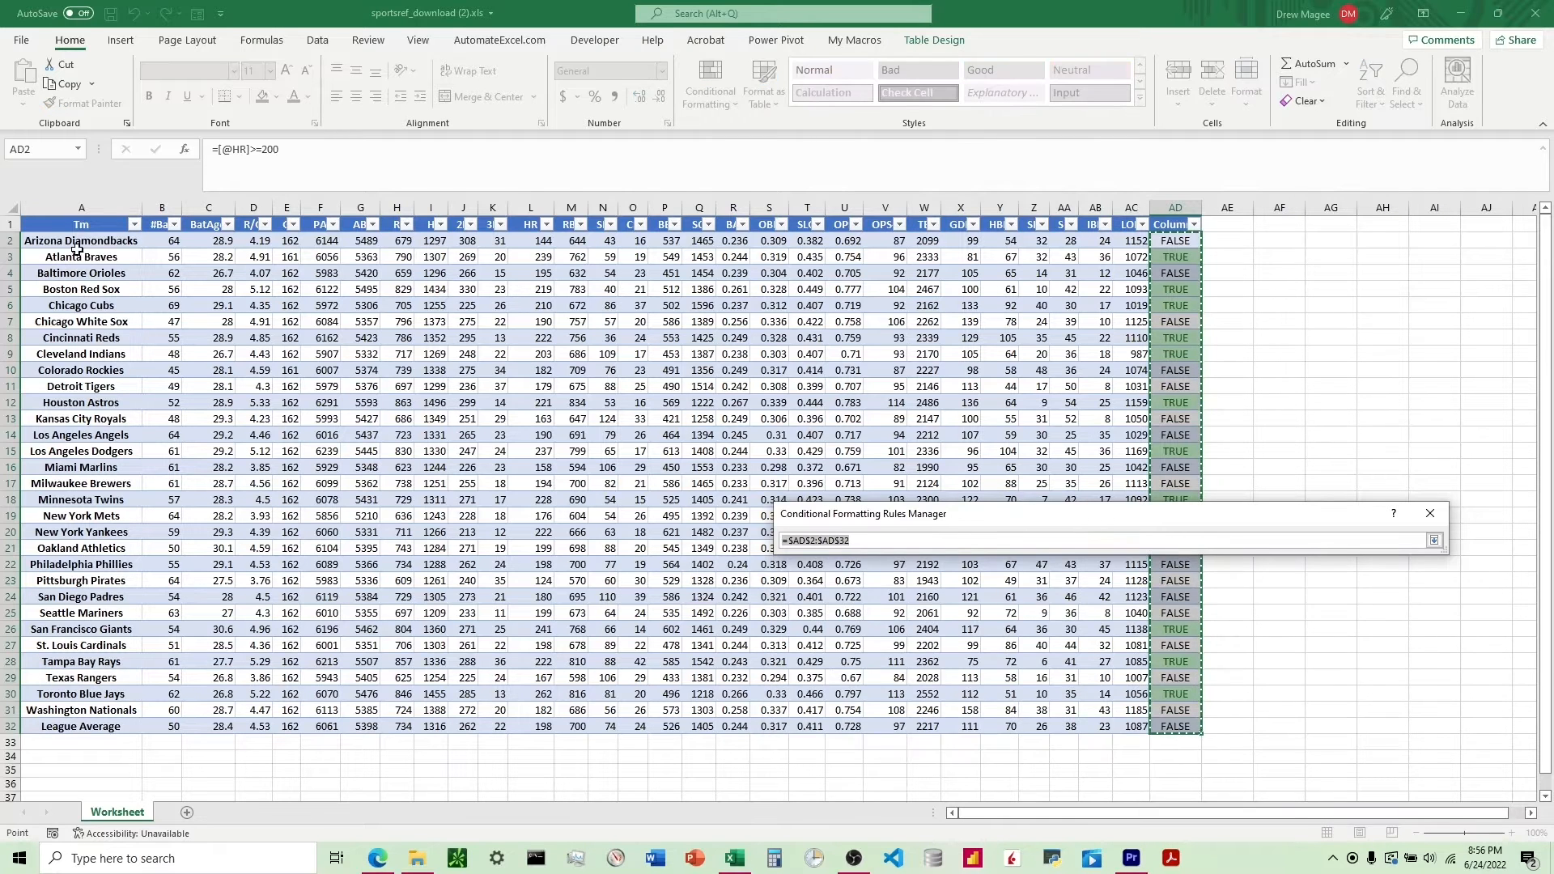
{"action": "left_click_drag", "start_coordinate": [69, 242], "coordinate": [1178, 728]}
{"action": "left_click", "coordinate": [1418, 730]}
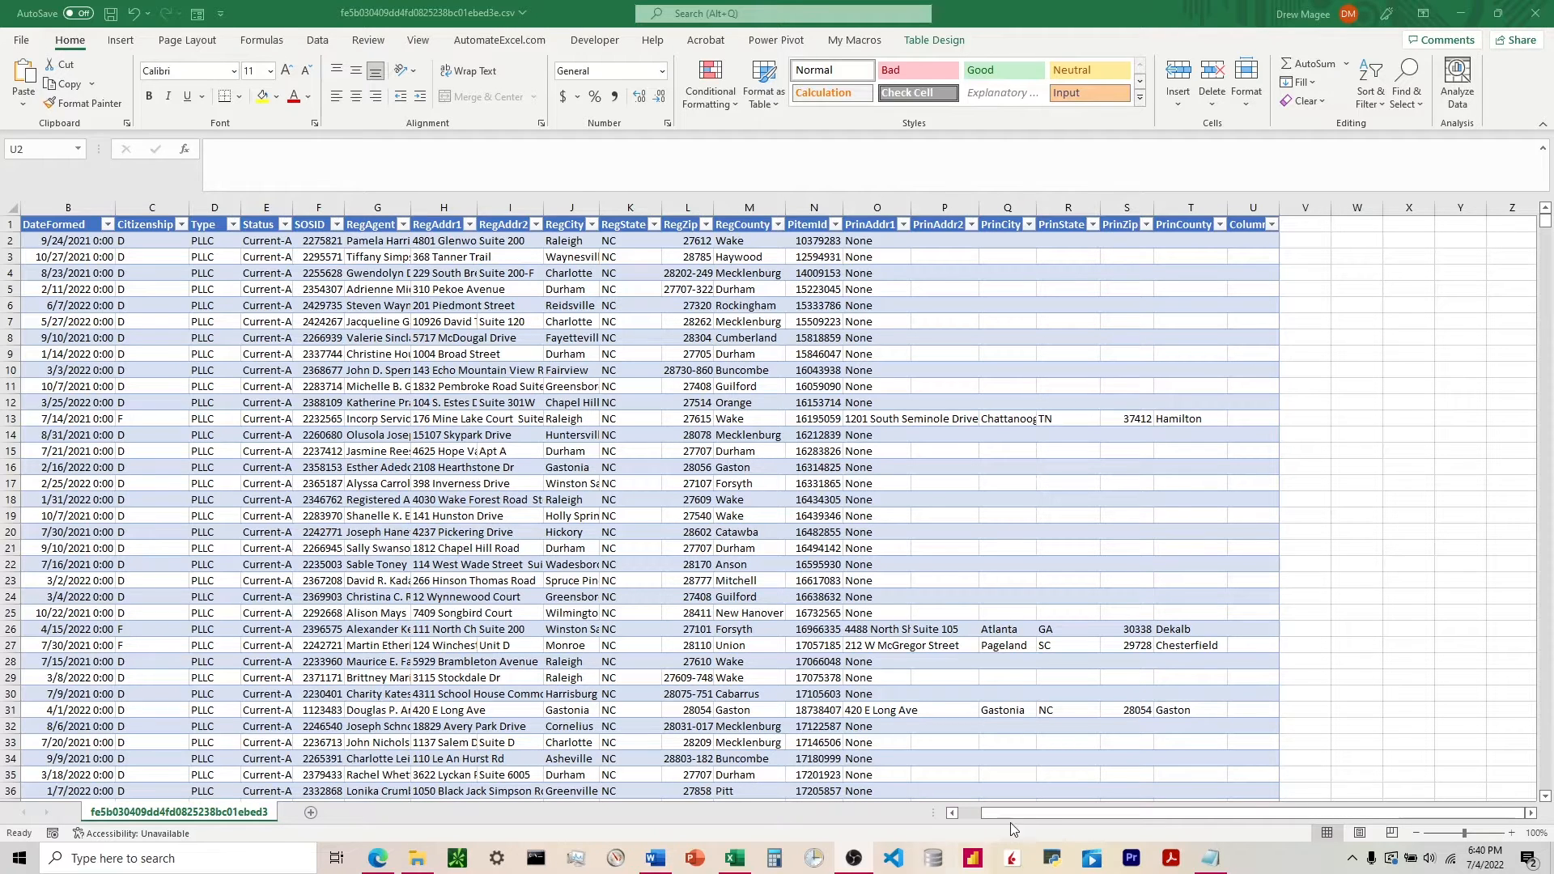
{"action": "left_click_drag", "start_coordinate": [1013, 816], "coordinate": [917, 827]}
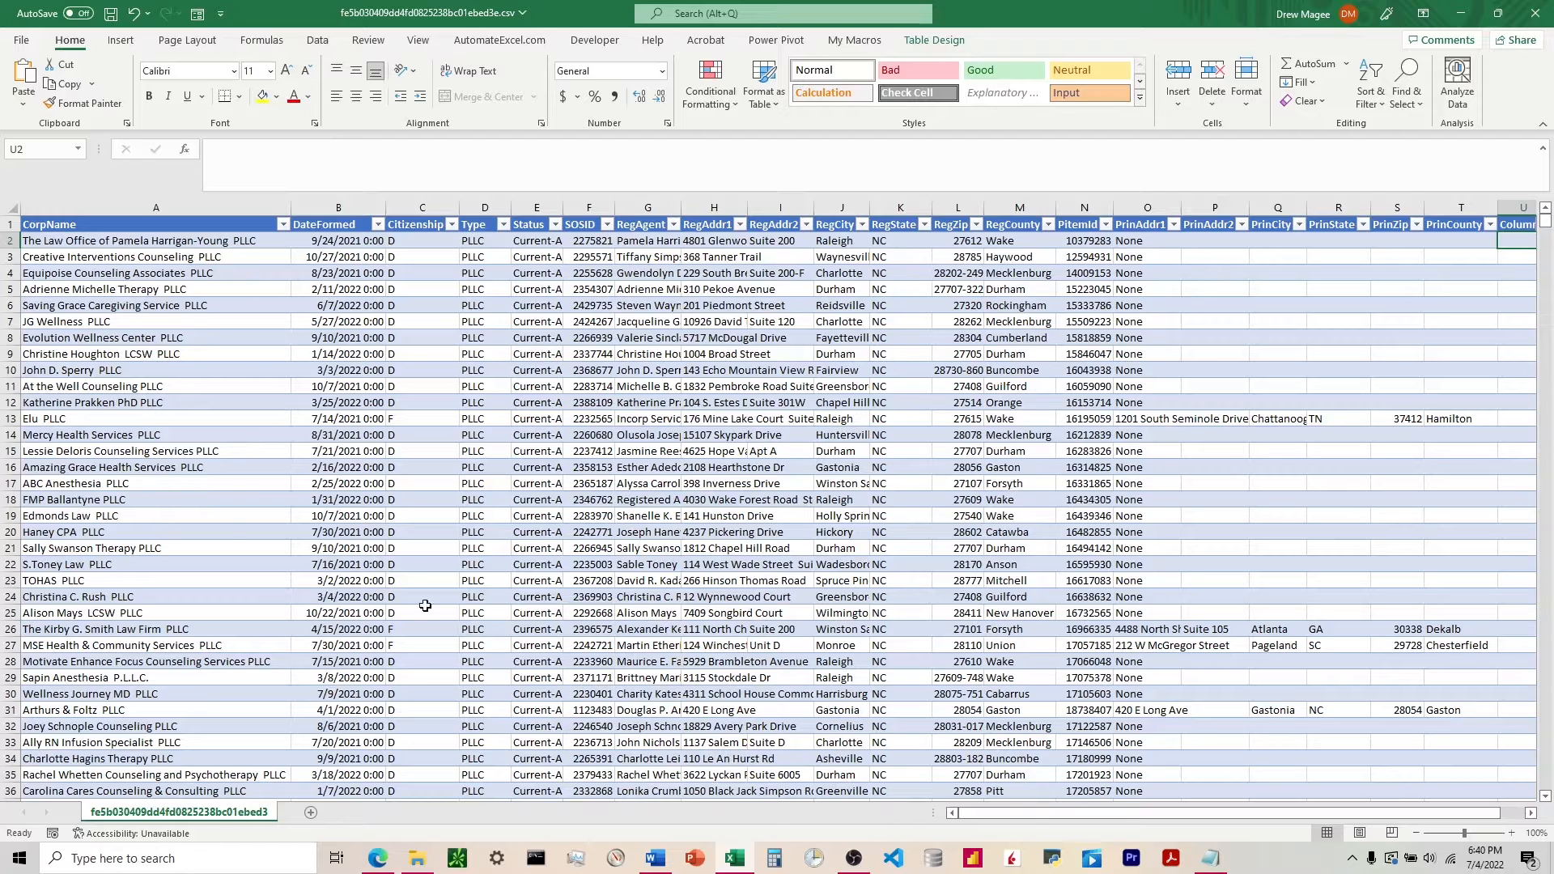
{"action": "left_click_drag", "start_coordinate": [1033, 822], "coordinate": [1101, 821]}
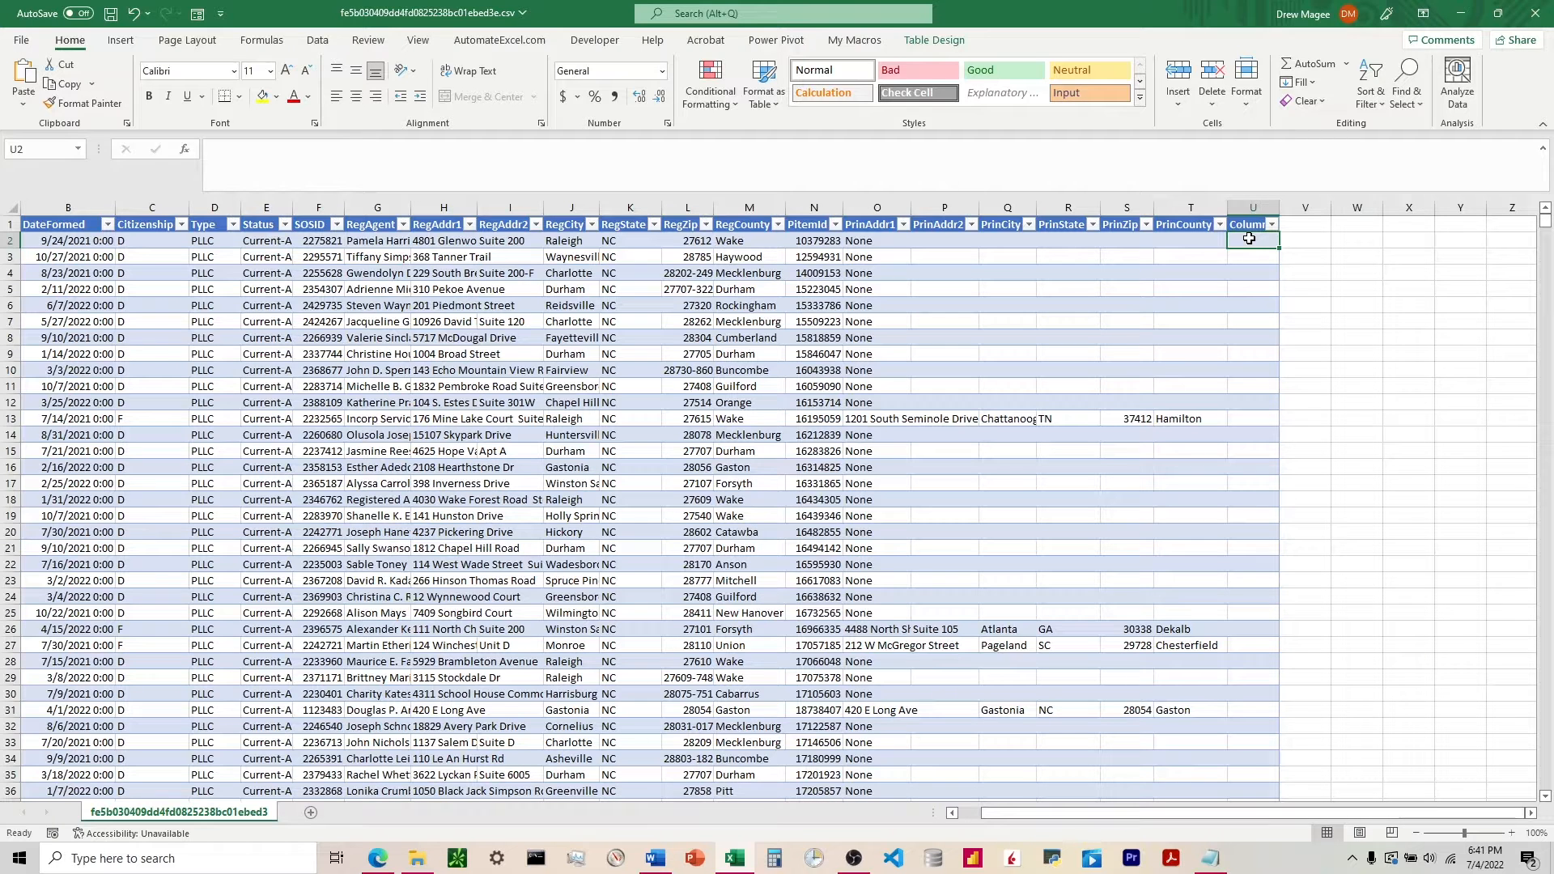
{"action": "type", "text": "="}
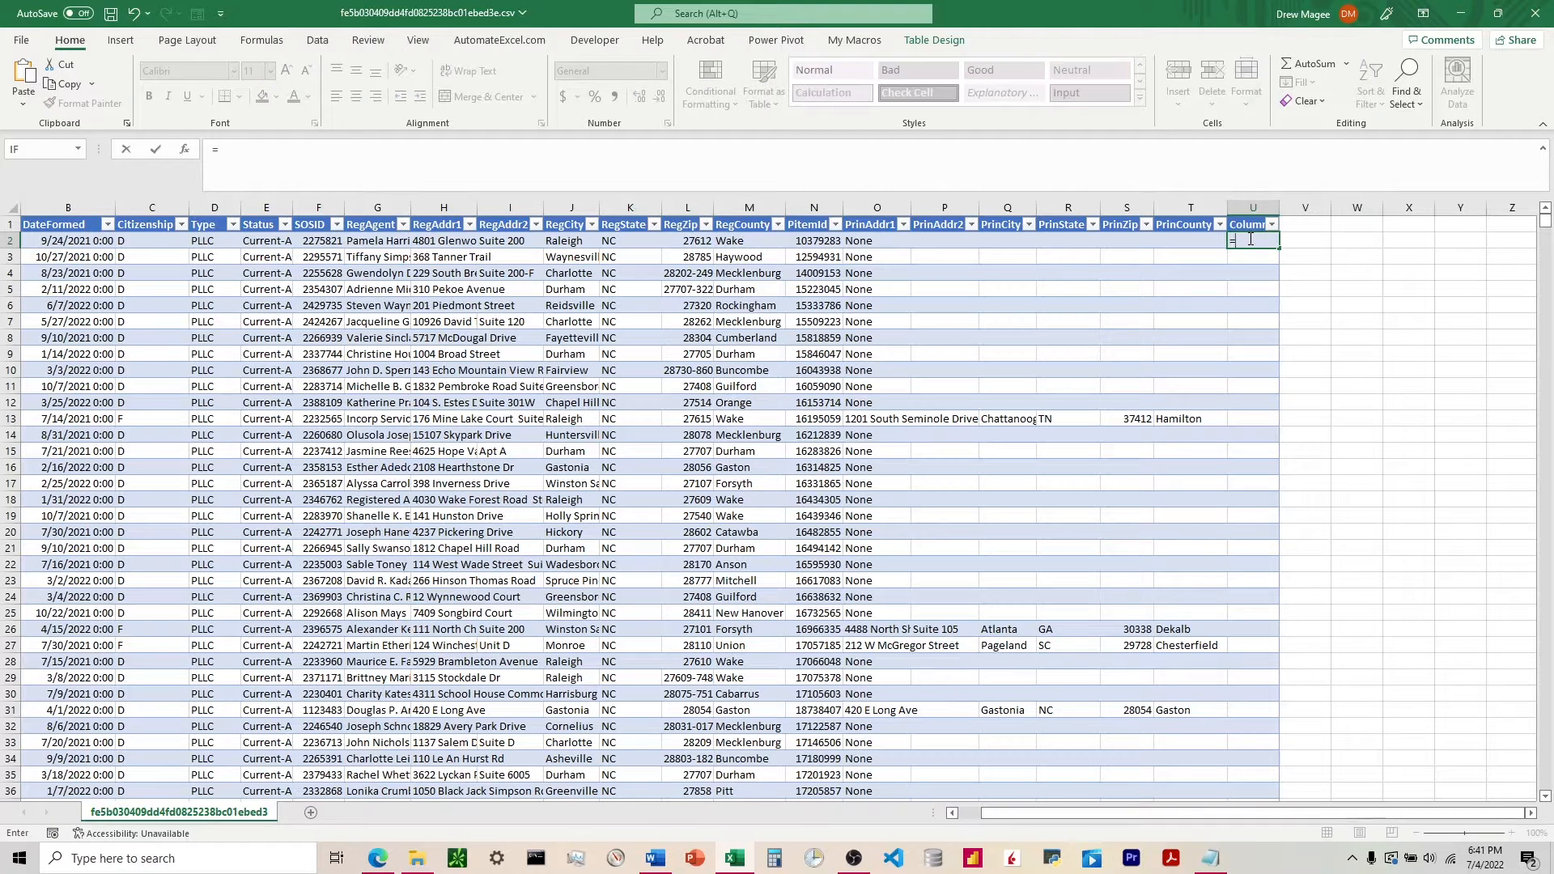
{"action": "type", "text": "FIND("}
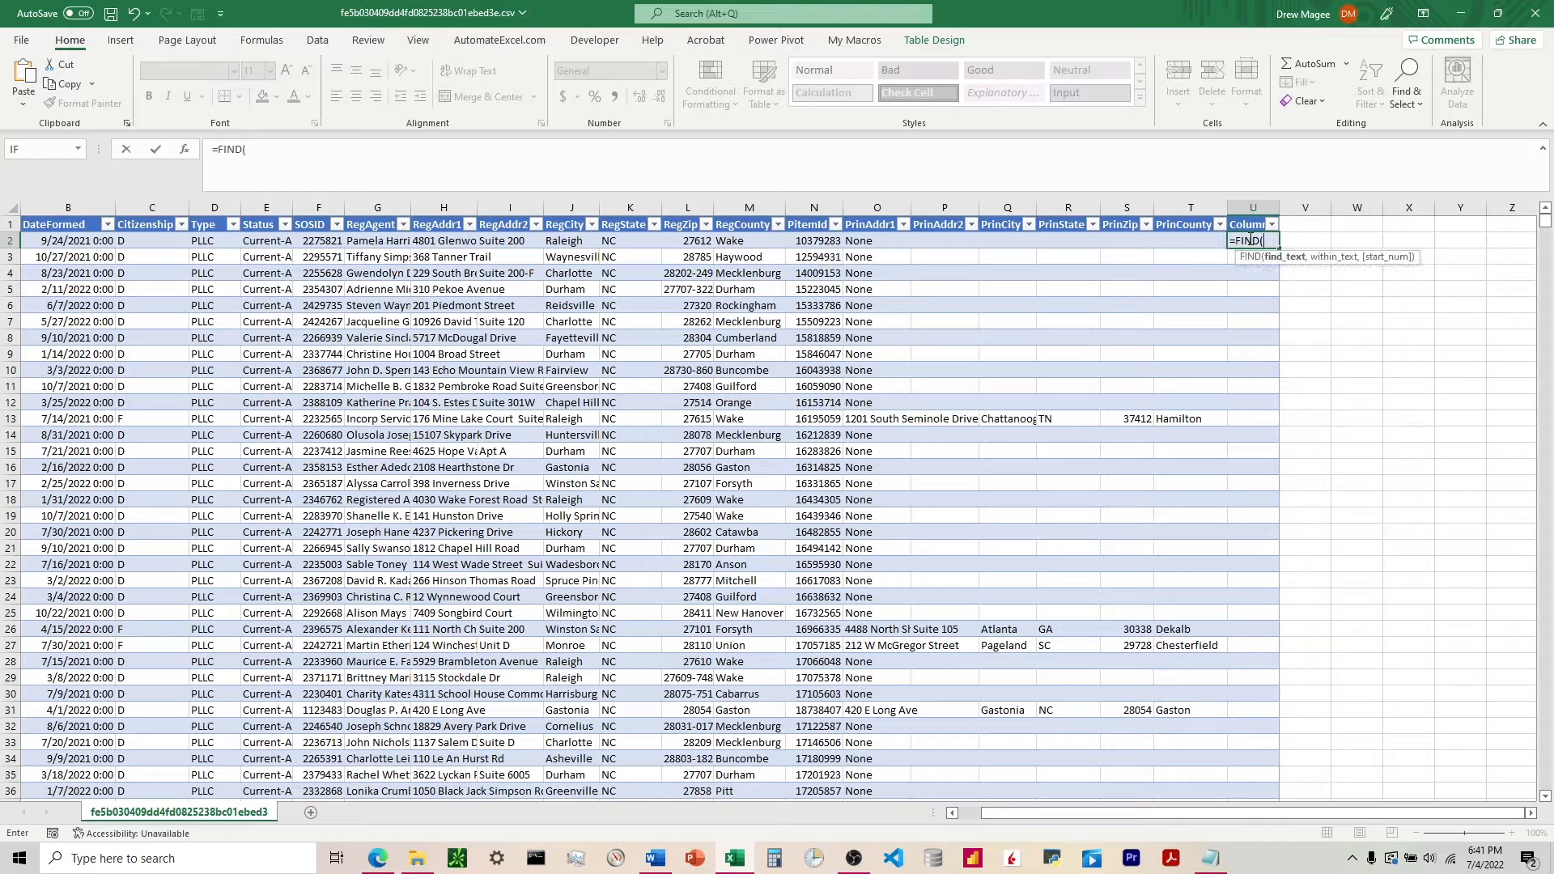
{"action": "type", "text": "\"Engineer"}
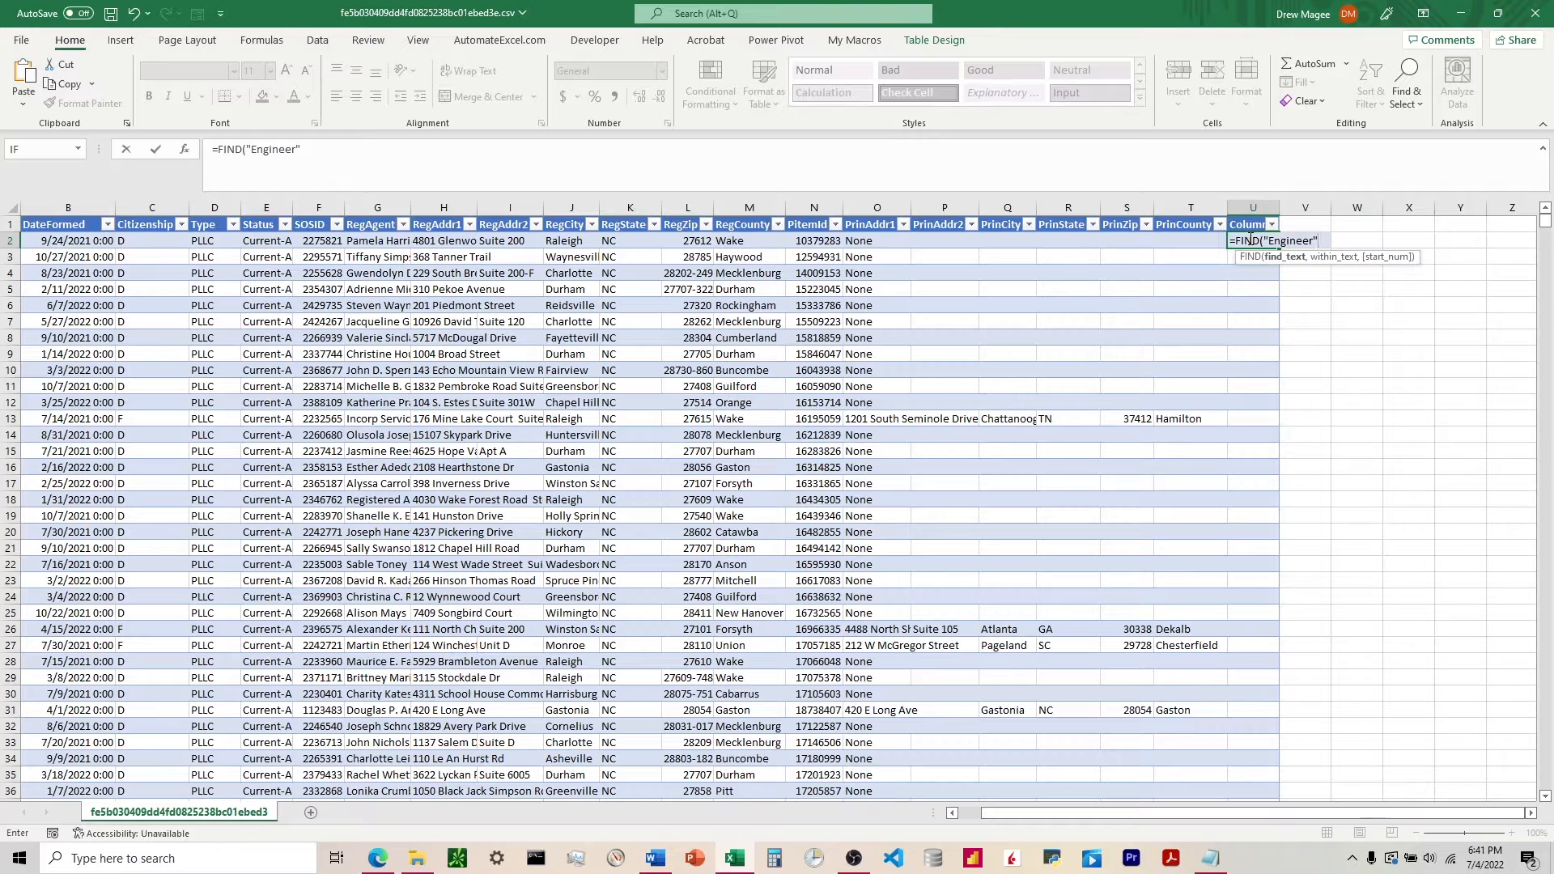
{"action": "type", "text": "\","}
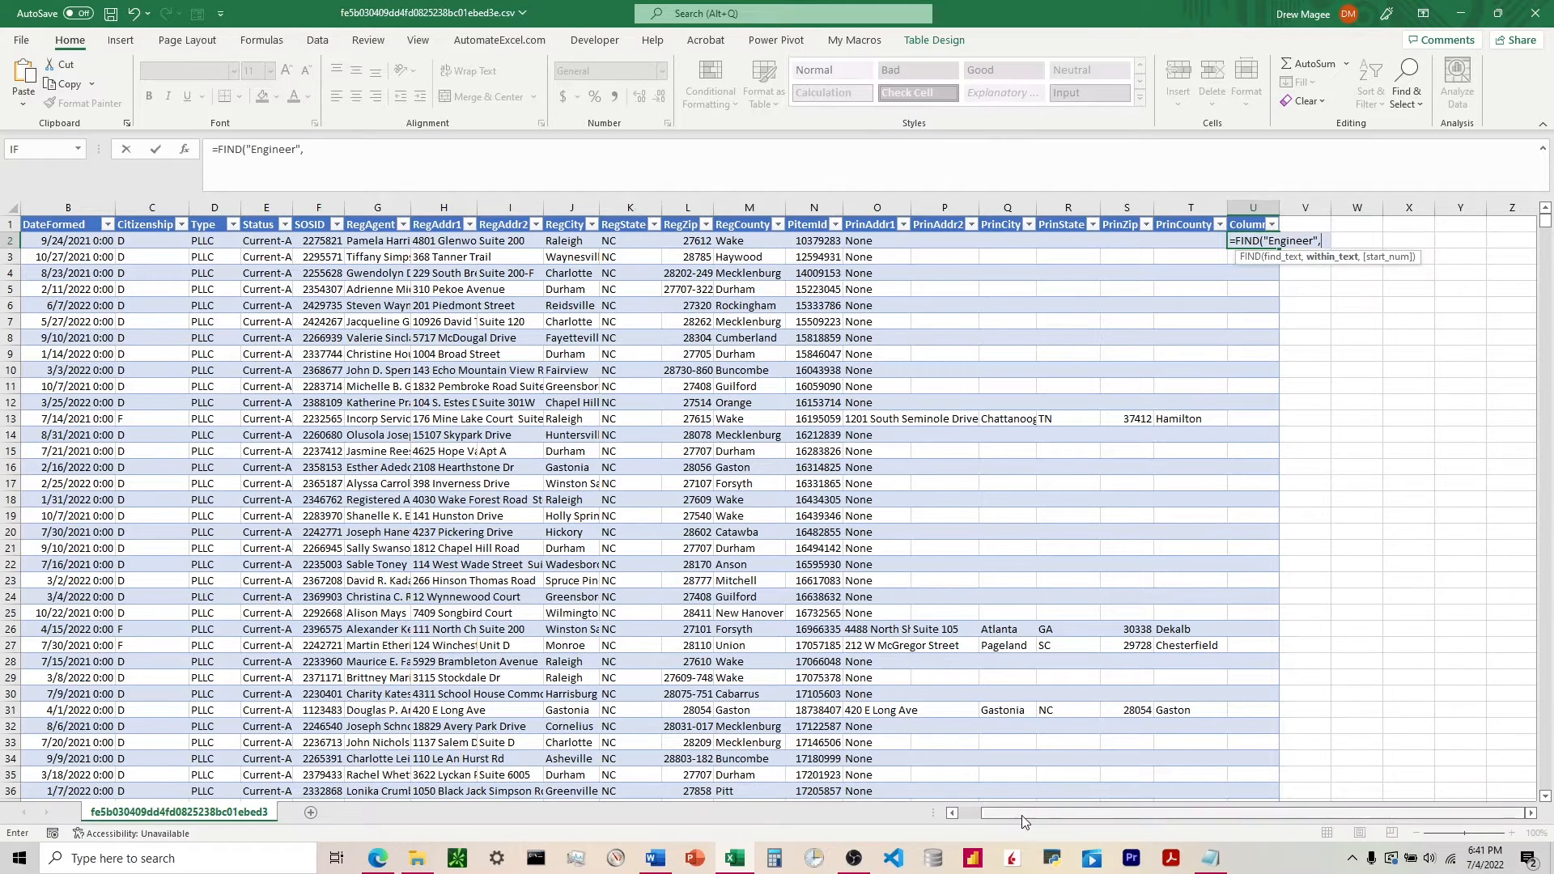
{"action": "left_click_drag", "start_coordinate": [1020, 813], "coordinate": [906, 821]}
{"action": "left_click", "coordinate": [142, 240]}
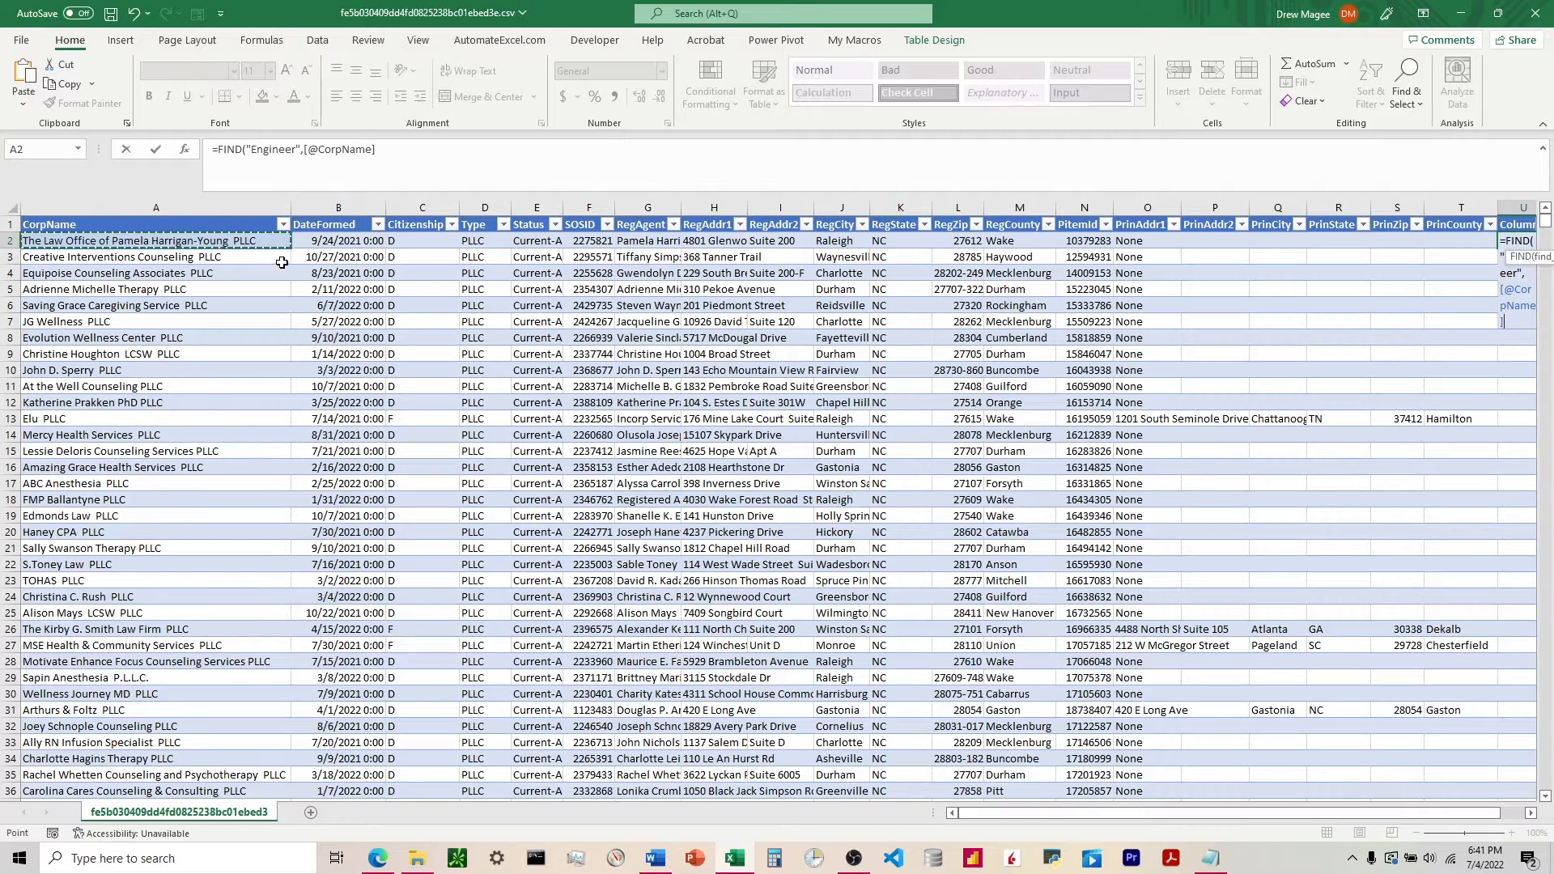
{"action": "type", "text": ")"}
{"action": "key", "text": "Return"}
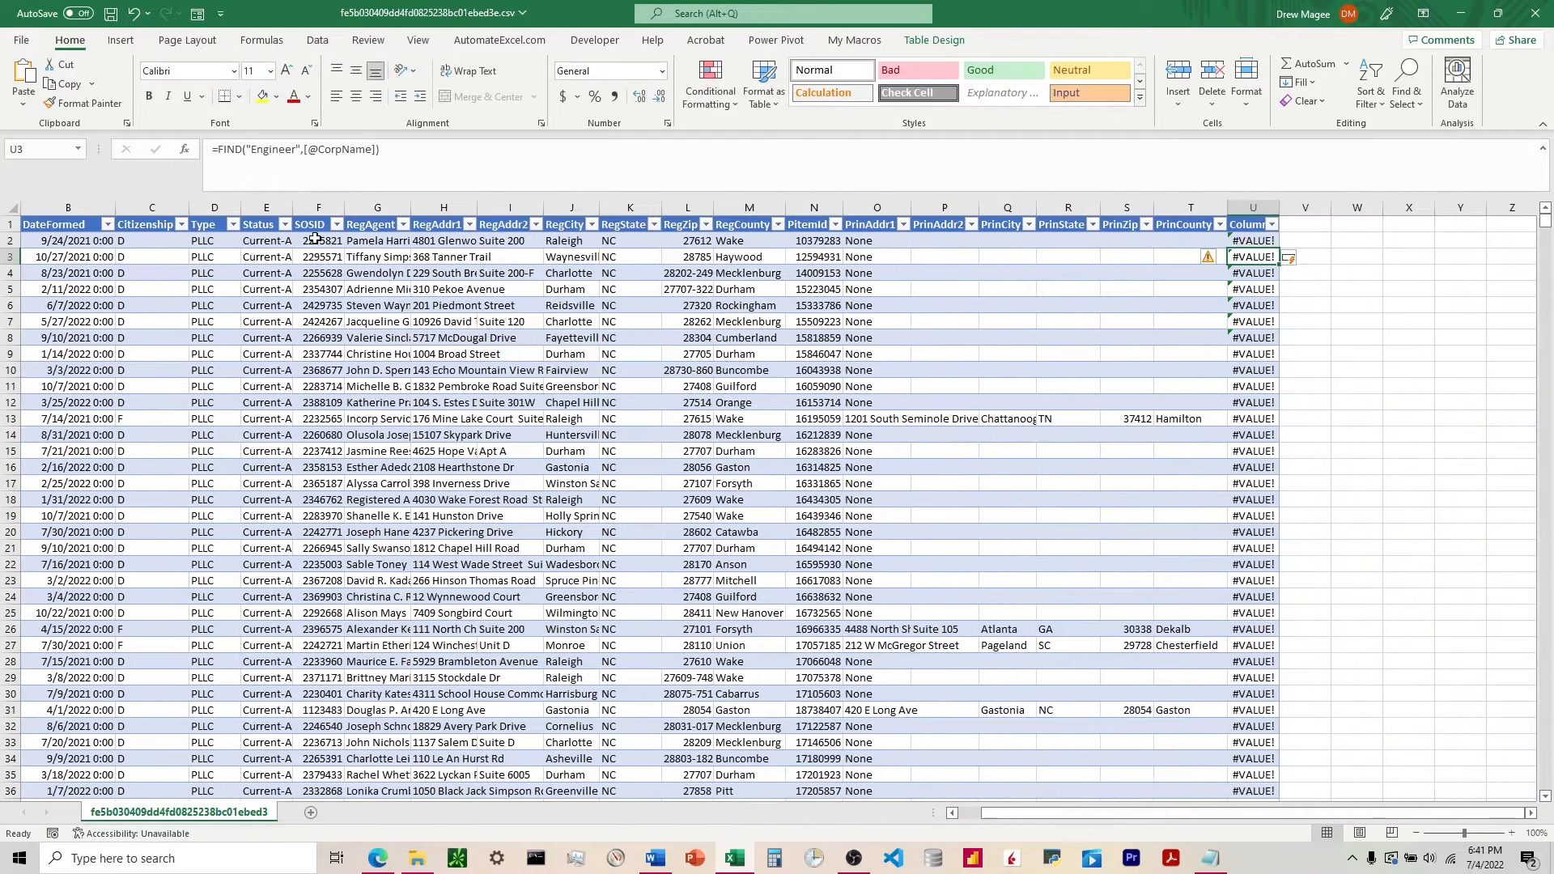
{"action": "left_click", "coordinate": [1256, 240]}
{"action": "scroll", "coordinate": [1243, 387], "scroll_direction": "down", "scroll_amount": 16}
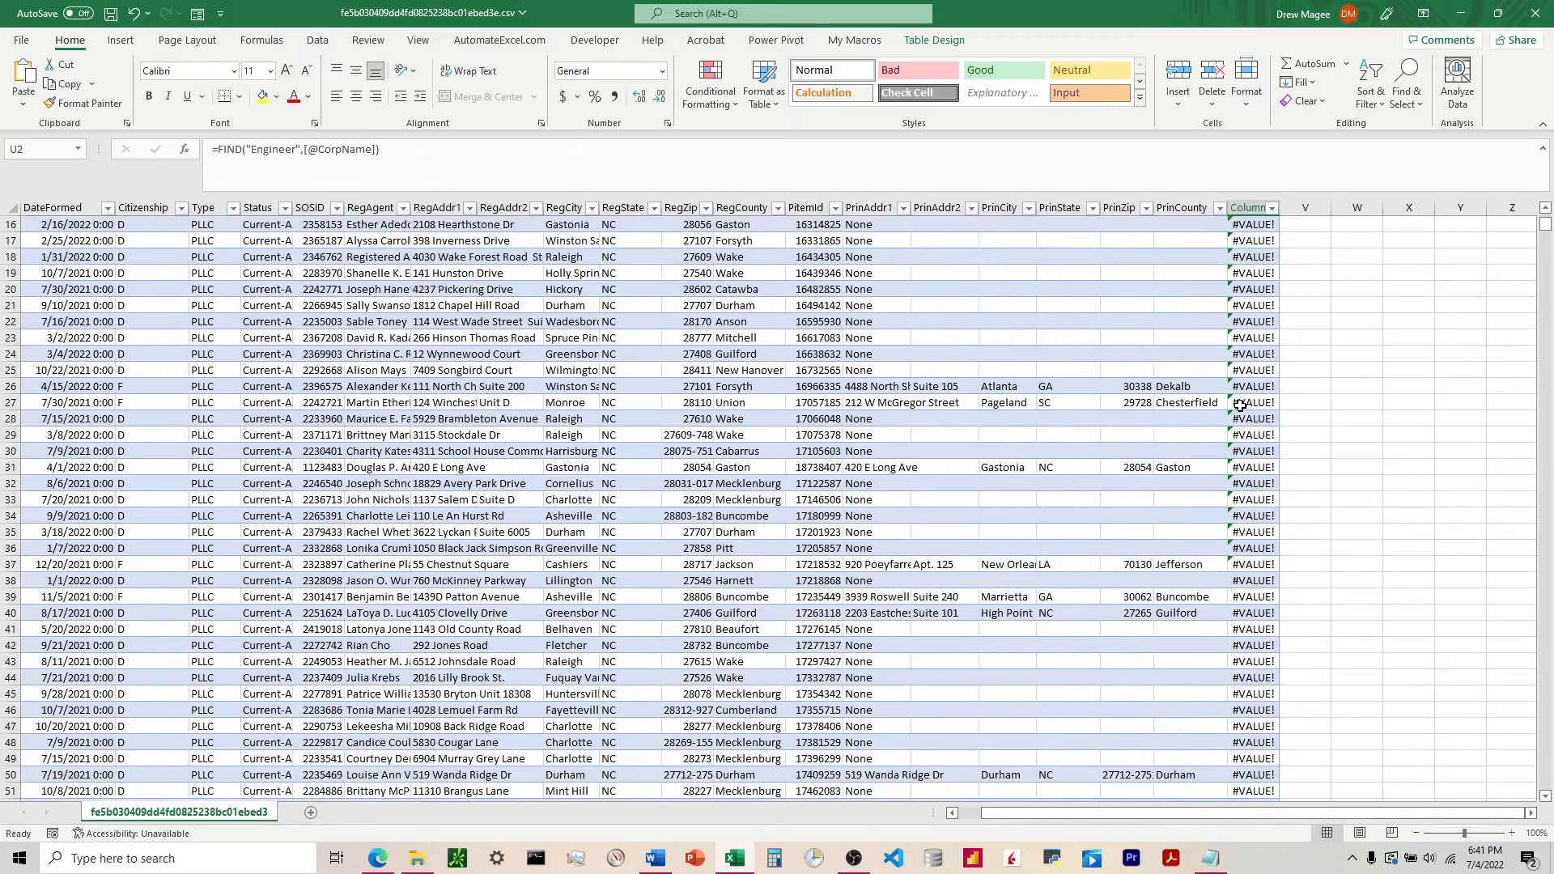
{"action": "scroll", "coordinate": [1242, 404], "scroll_direction": "up", "scroll_amount": 1}
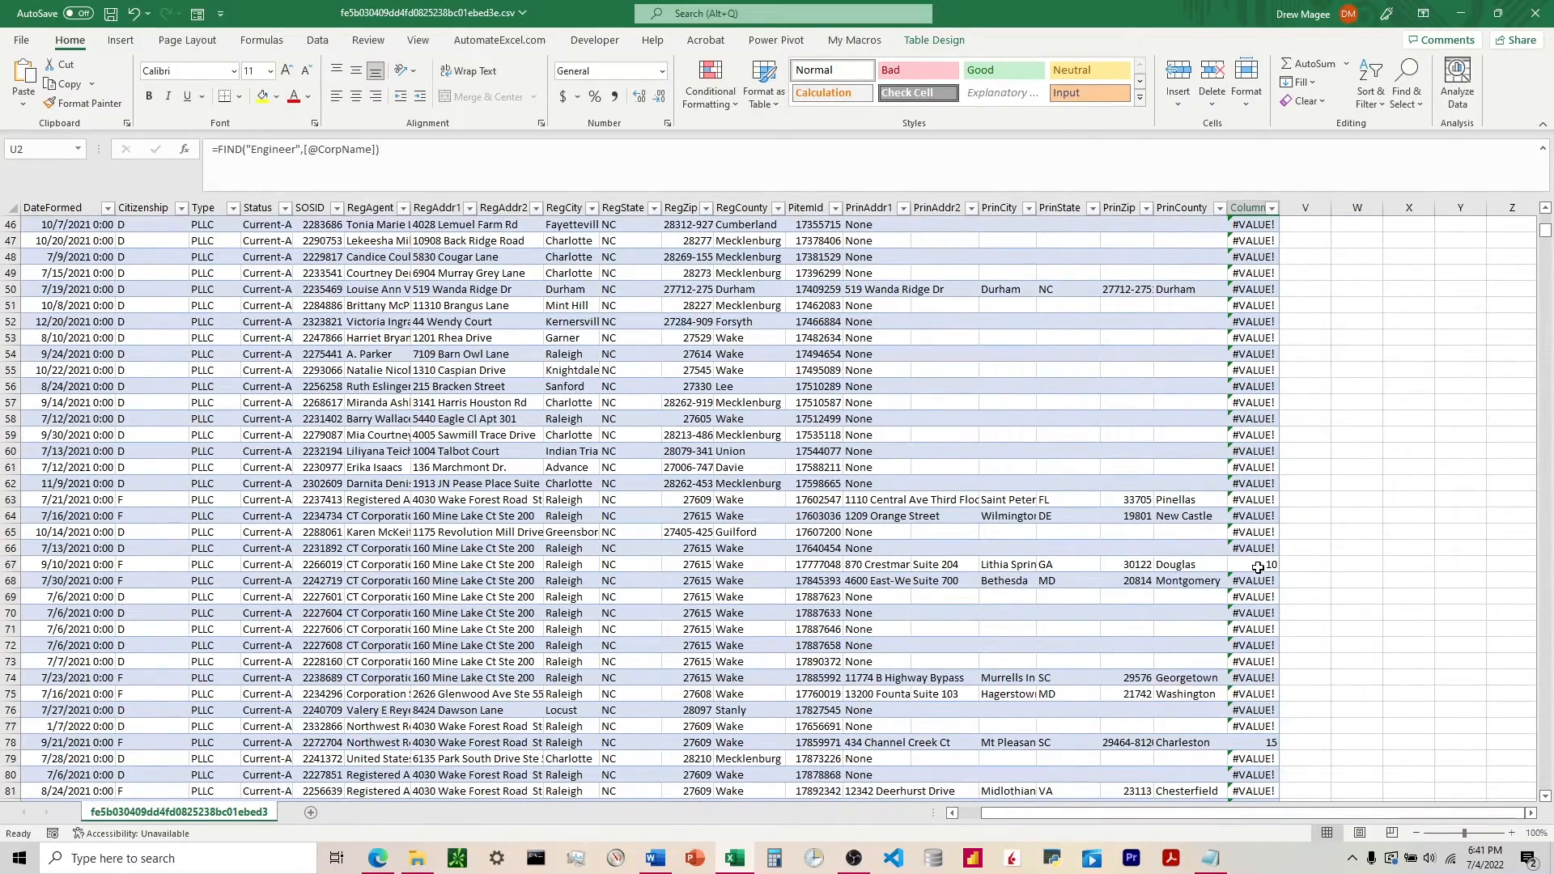
{"action": "scroll", "coordinate": [1254, 564], "scroll_direction": "up", "scroll_amount": 15}
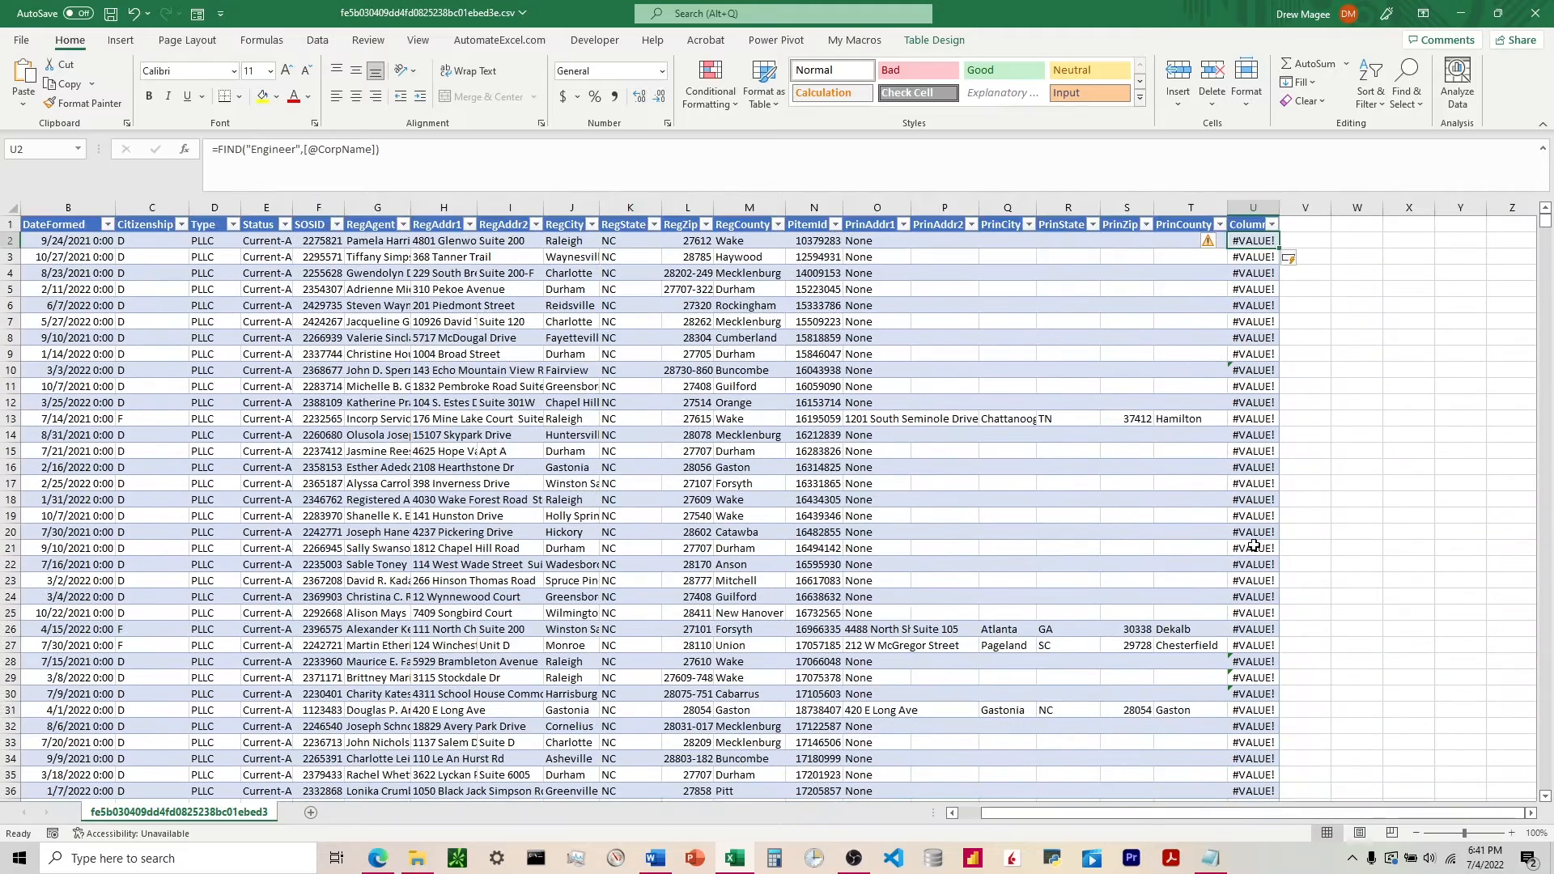
{"action": "left_click", "coordinate": [217, 150]}
{"action": "type", "text": "ISNUMB"}
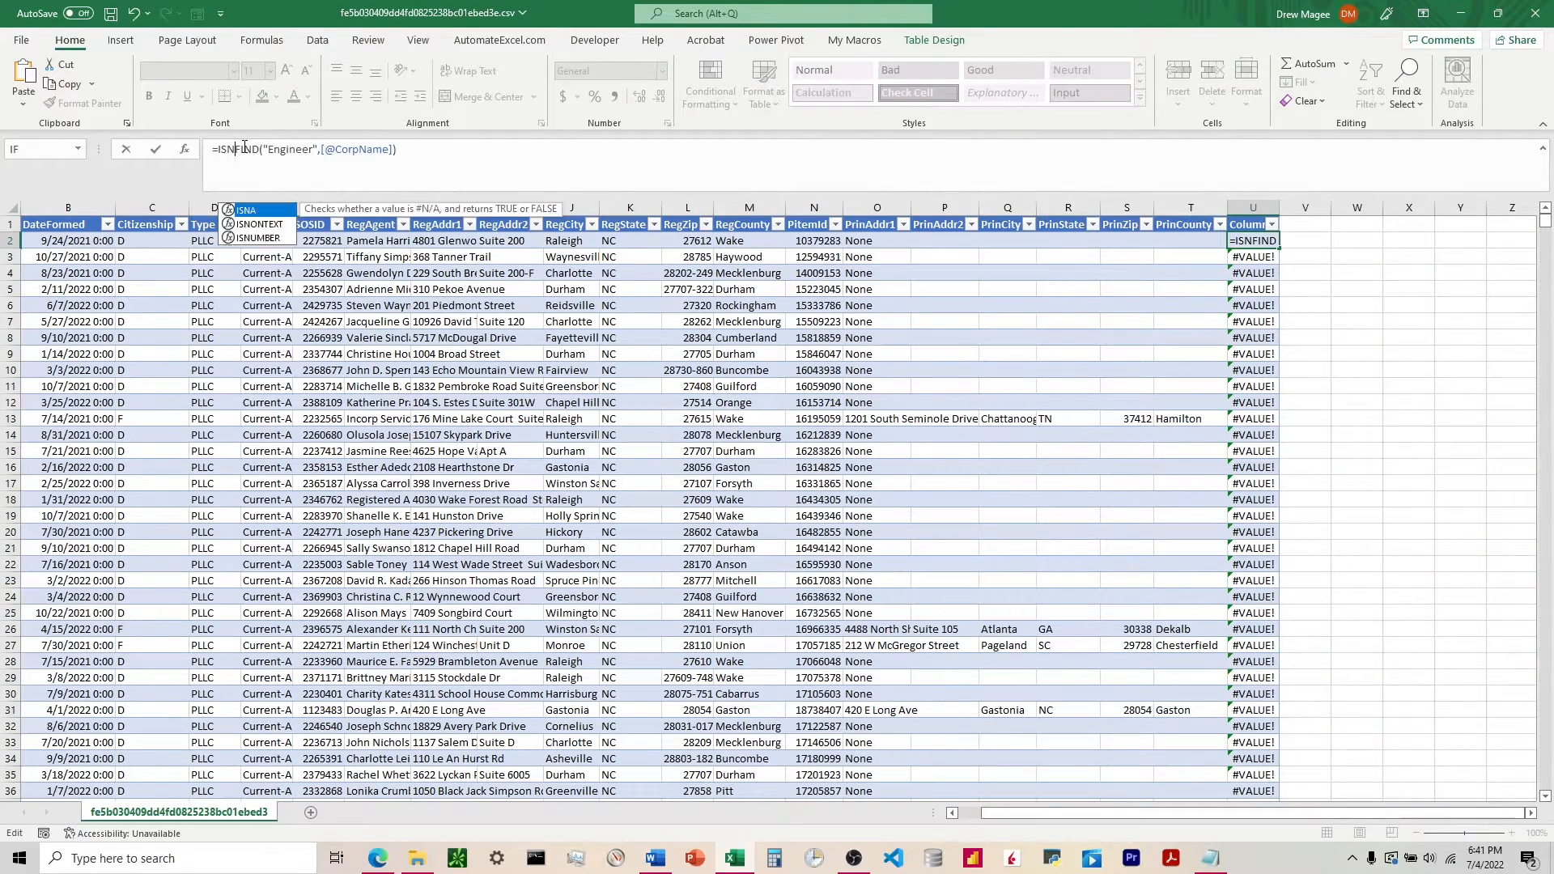
{"action": "key", "text": "Tab"}
{"action": "left_click", "coordinate": [488, 155]}
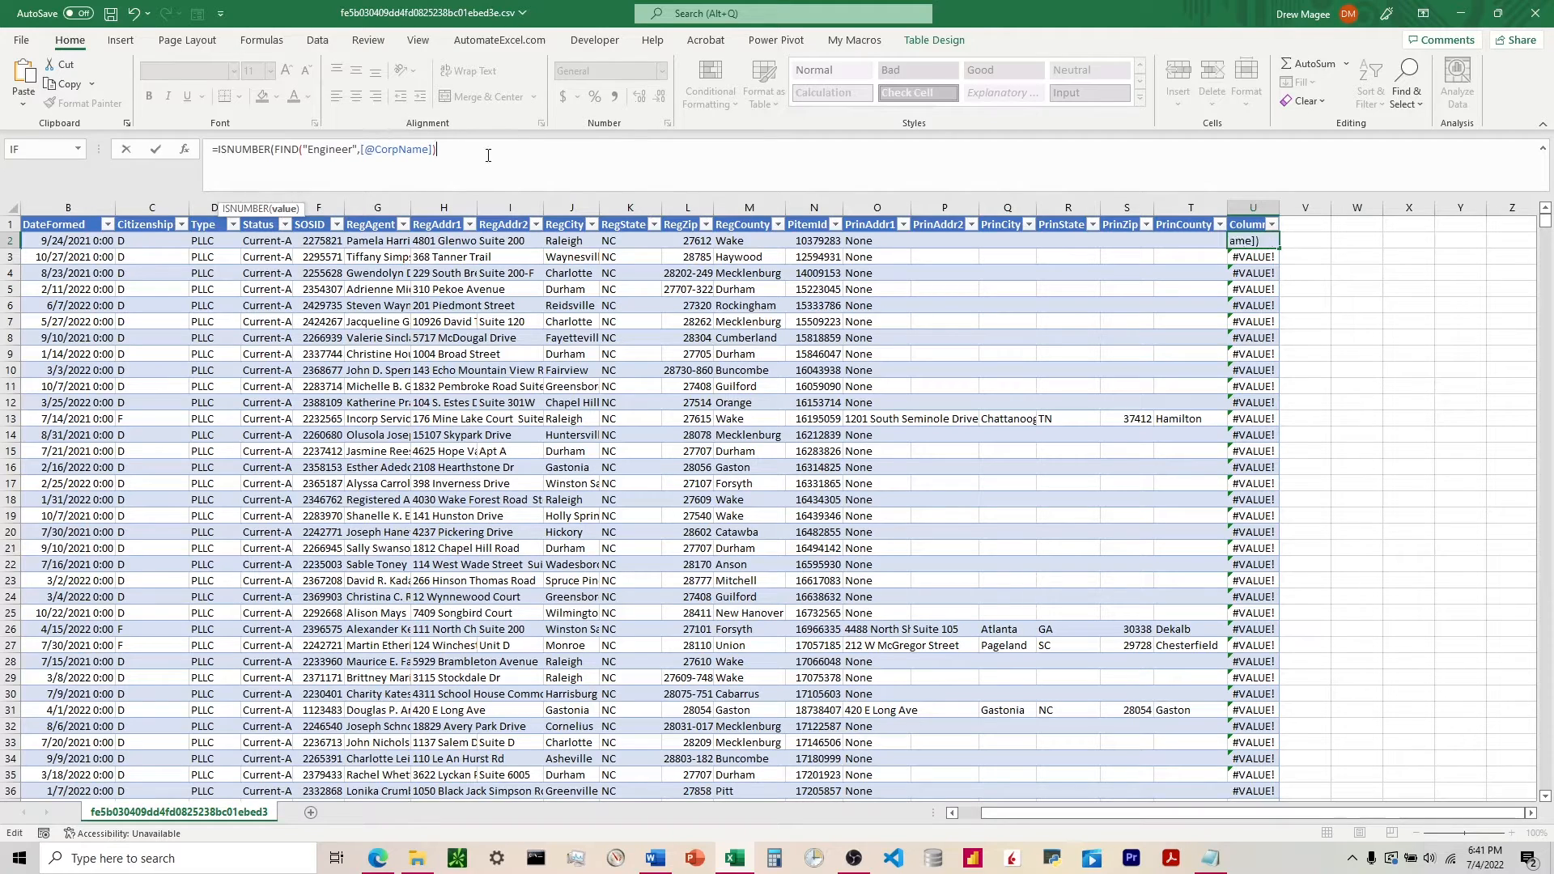
{"action": "type", "text": ")"}
{"action": "key", "text": "Return"}
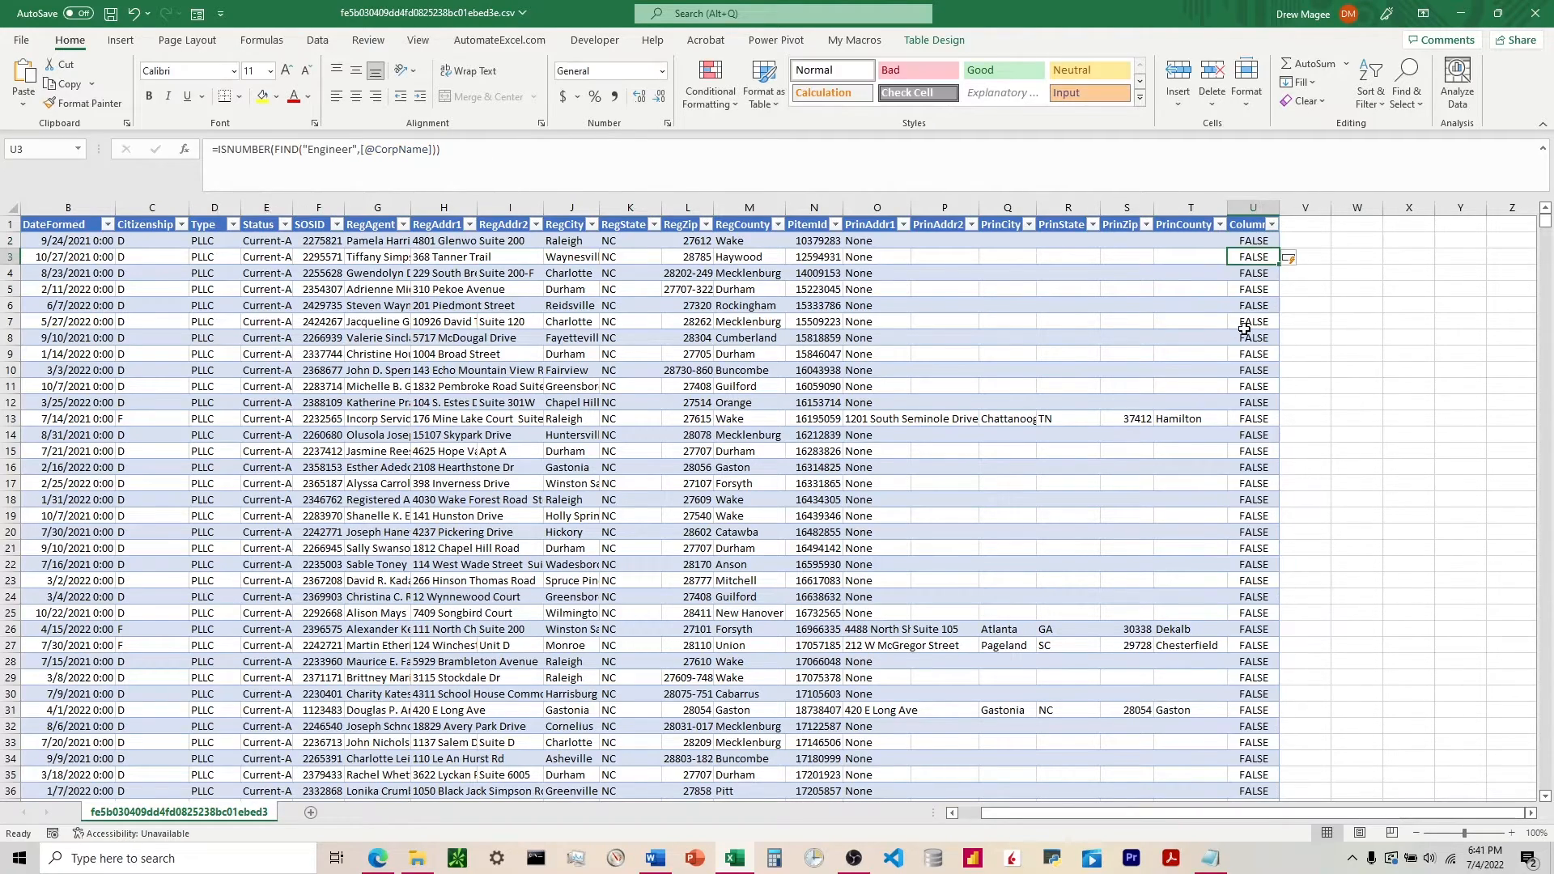
Examine the highlighted rows and compare their company names with the helper column's TRUE/FALSE values.
{"action": "scroll", "coordinate": [1250, 267], "scroll_direction": "down", "scroll_amount": 17}
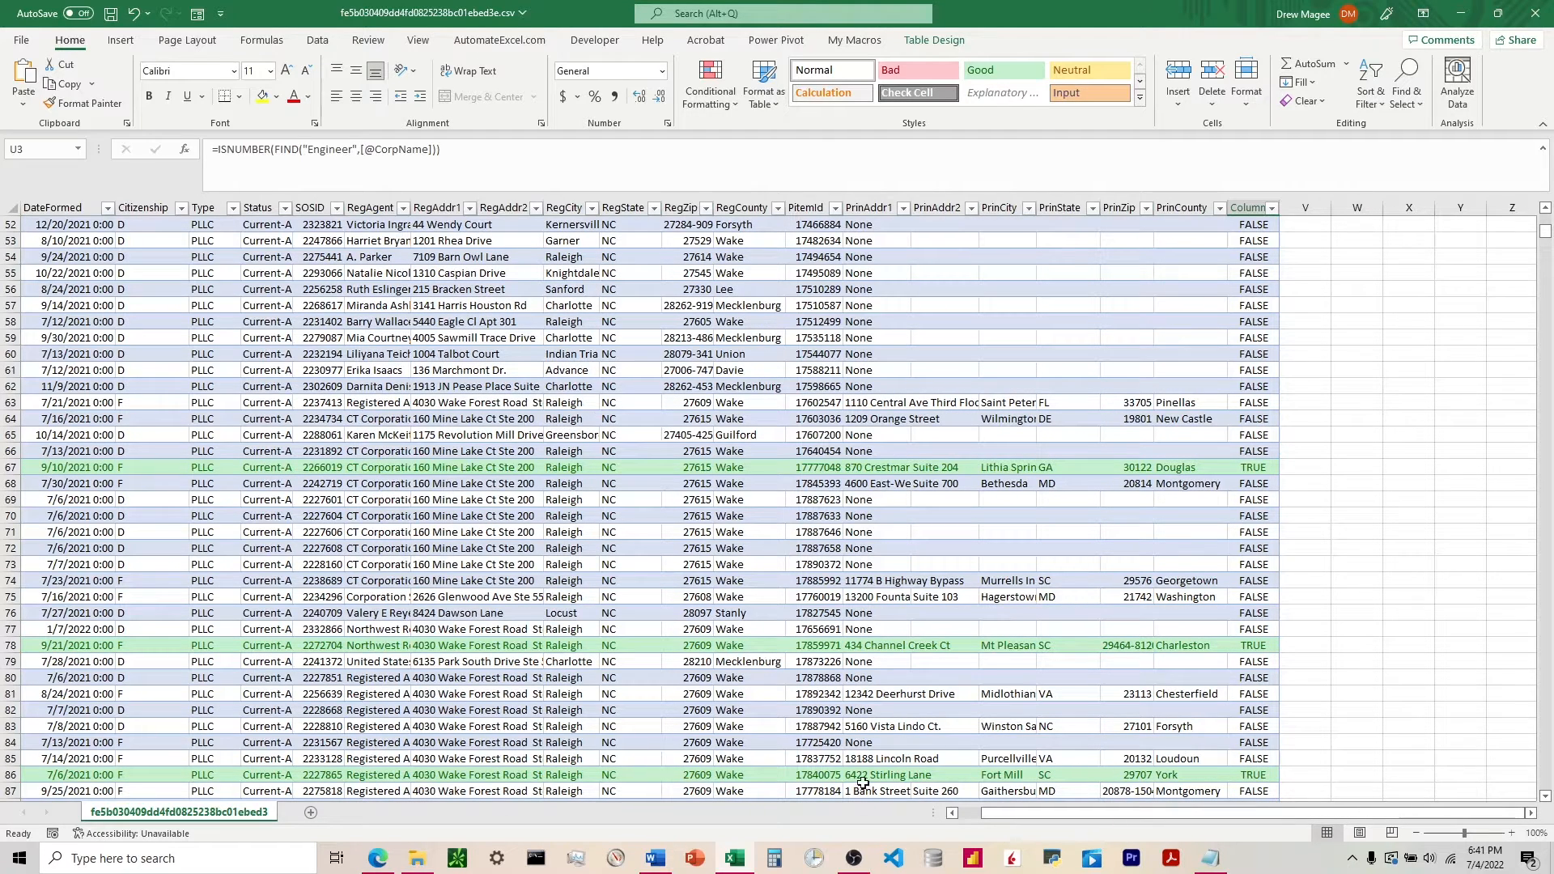
{"action": "left_click_drag", "start_coordinate": [1013, 813], "coordinate": [963, 815]}
{"action": "scroll", "coordinate": [841, 627], "scroll_direction": "up", "scroll_amount": 17}
{"action": "scroll", "coordinate": [646, 659], "scroll_direction": "down", "scroll_amount": 18}
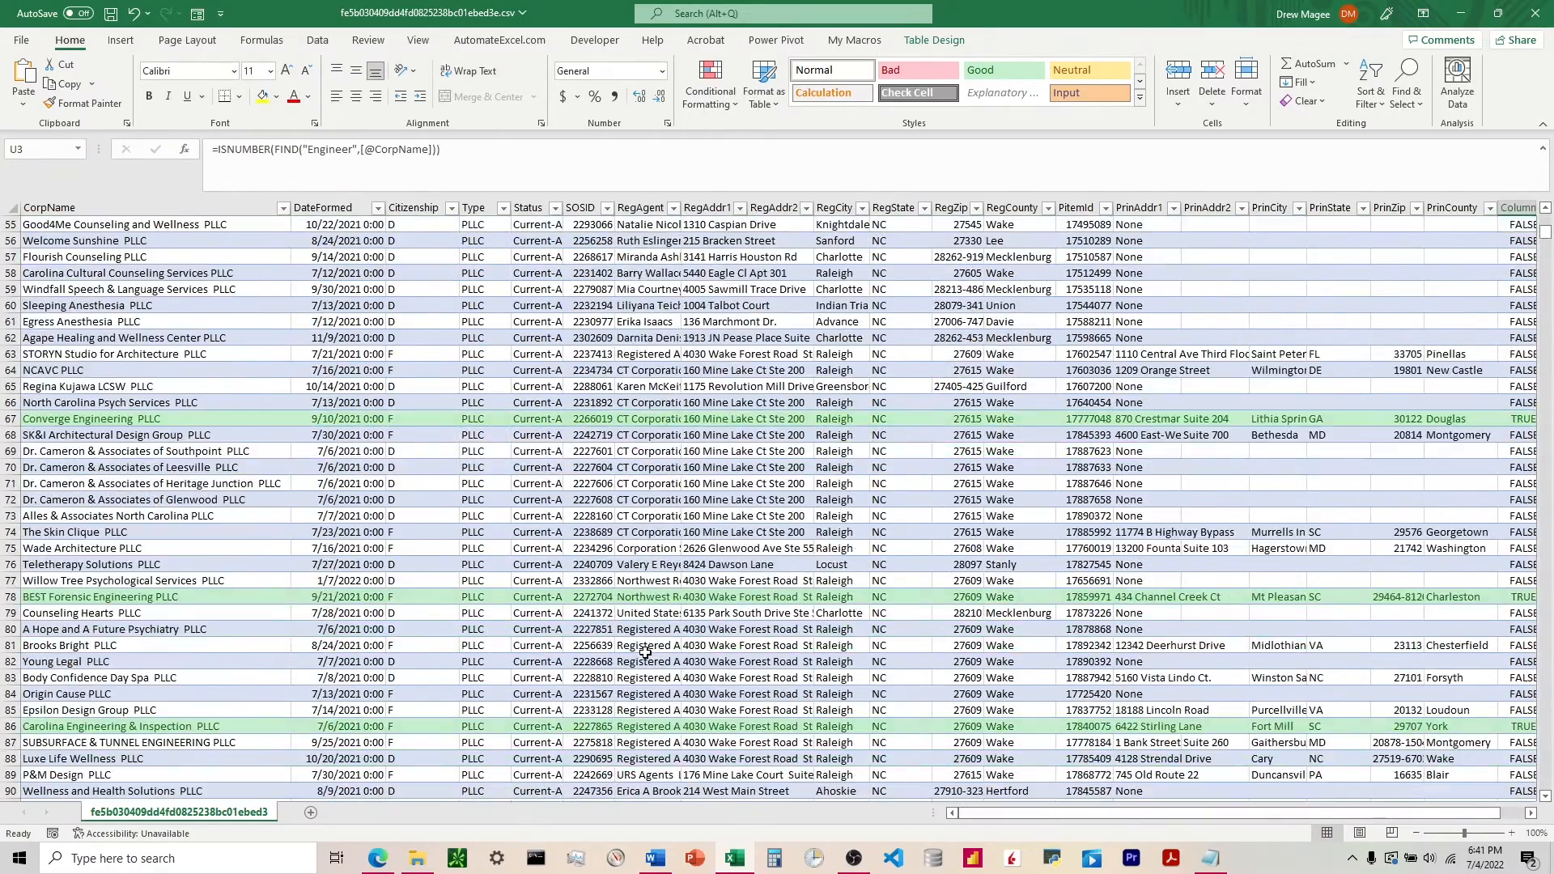
{"action": "scroll", "coordinate": [647, 650], "scroll_direction": "down", "scroll_amount": 2}
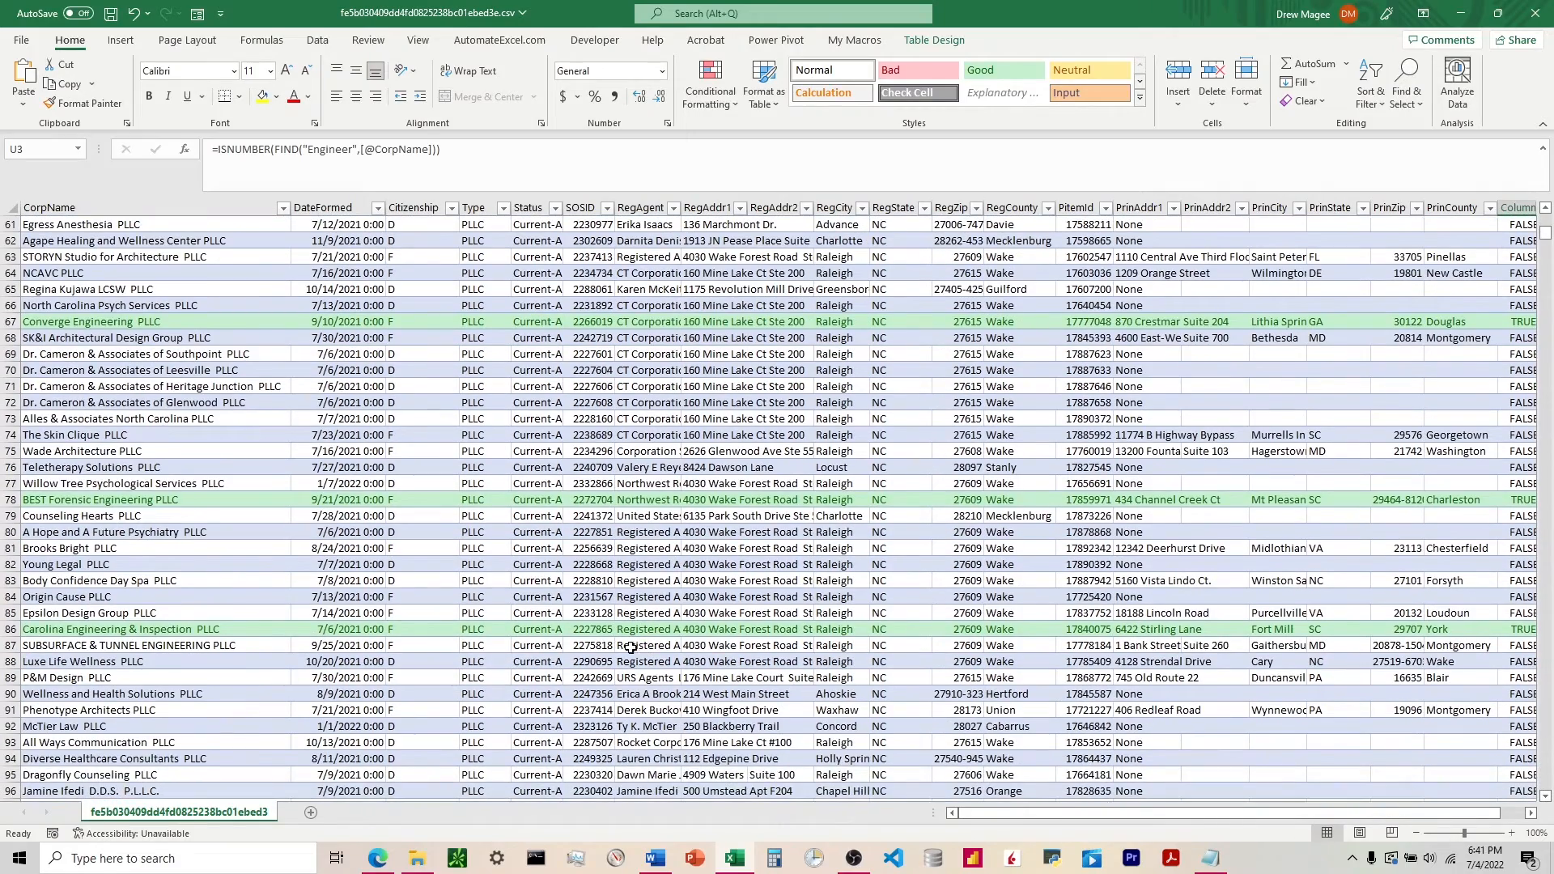
{"action": "scroll", "coordinate": [610, 645], "scroll_direction": "down", "scroll_amount": 1}
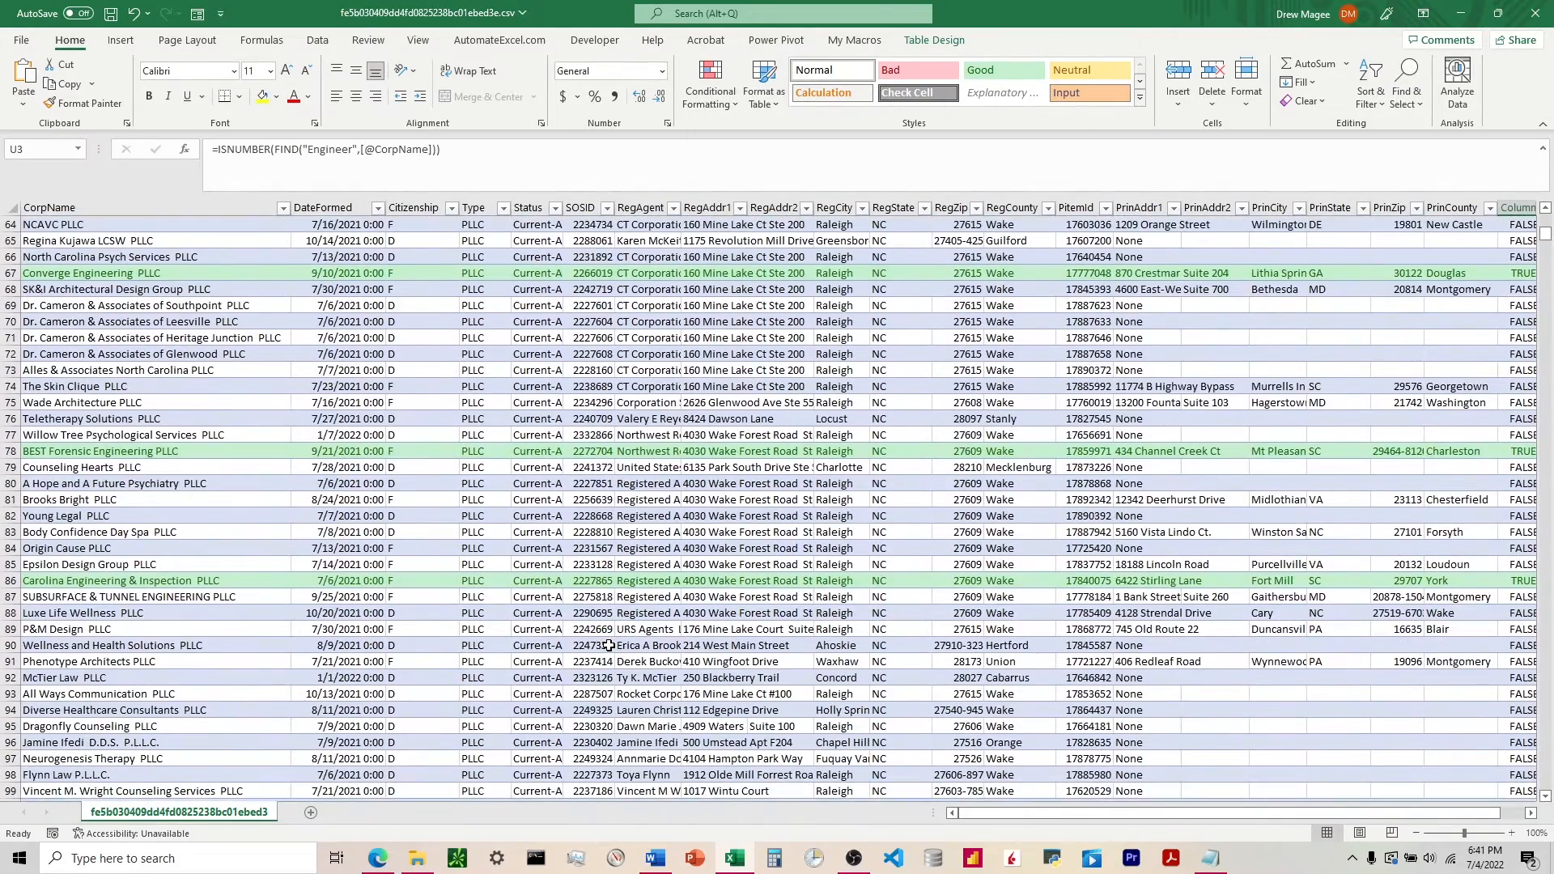
{"action": "scroll", "coordinate": [610, 645], "scroll_direction": "up", "scroll_amount": 20}
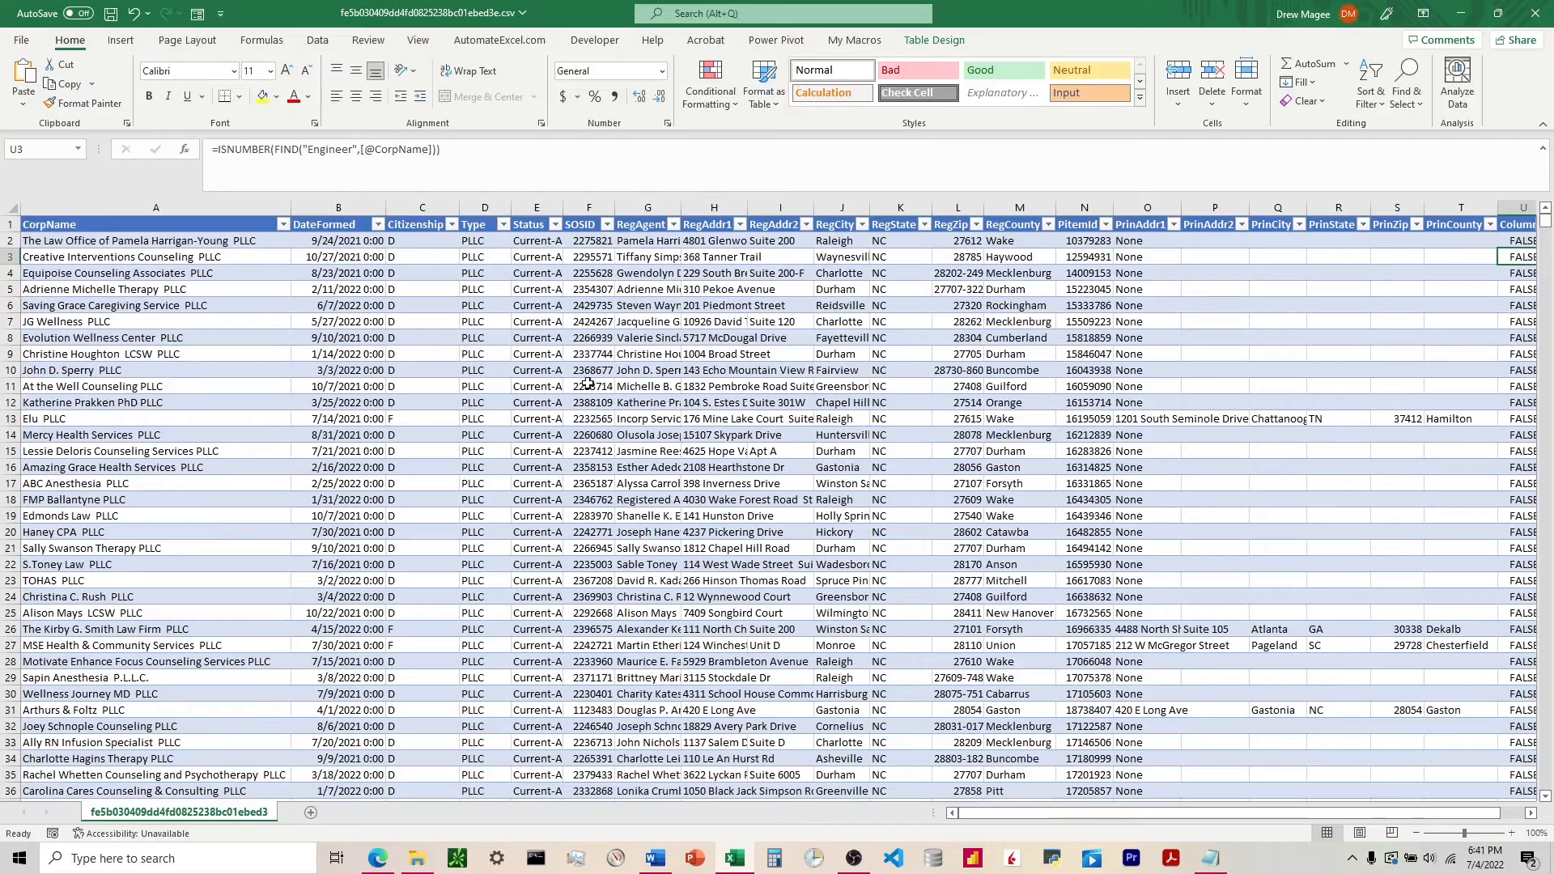
{"action": "scroll", "coordinate": [561, 243], "scroll_direction": "down", "scroll_amount": 4}
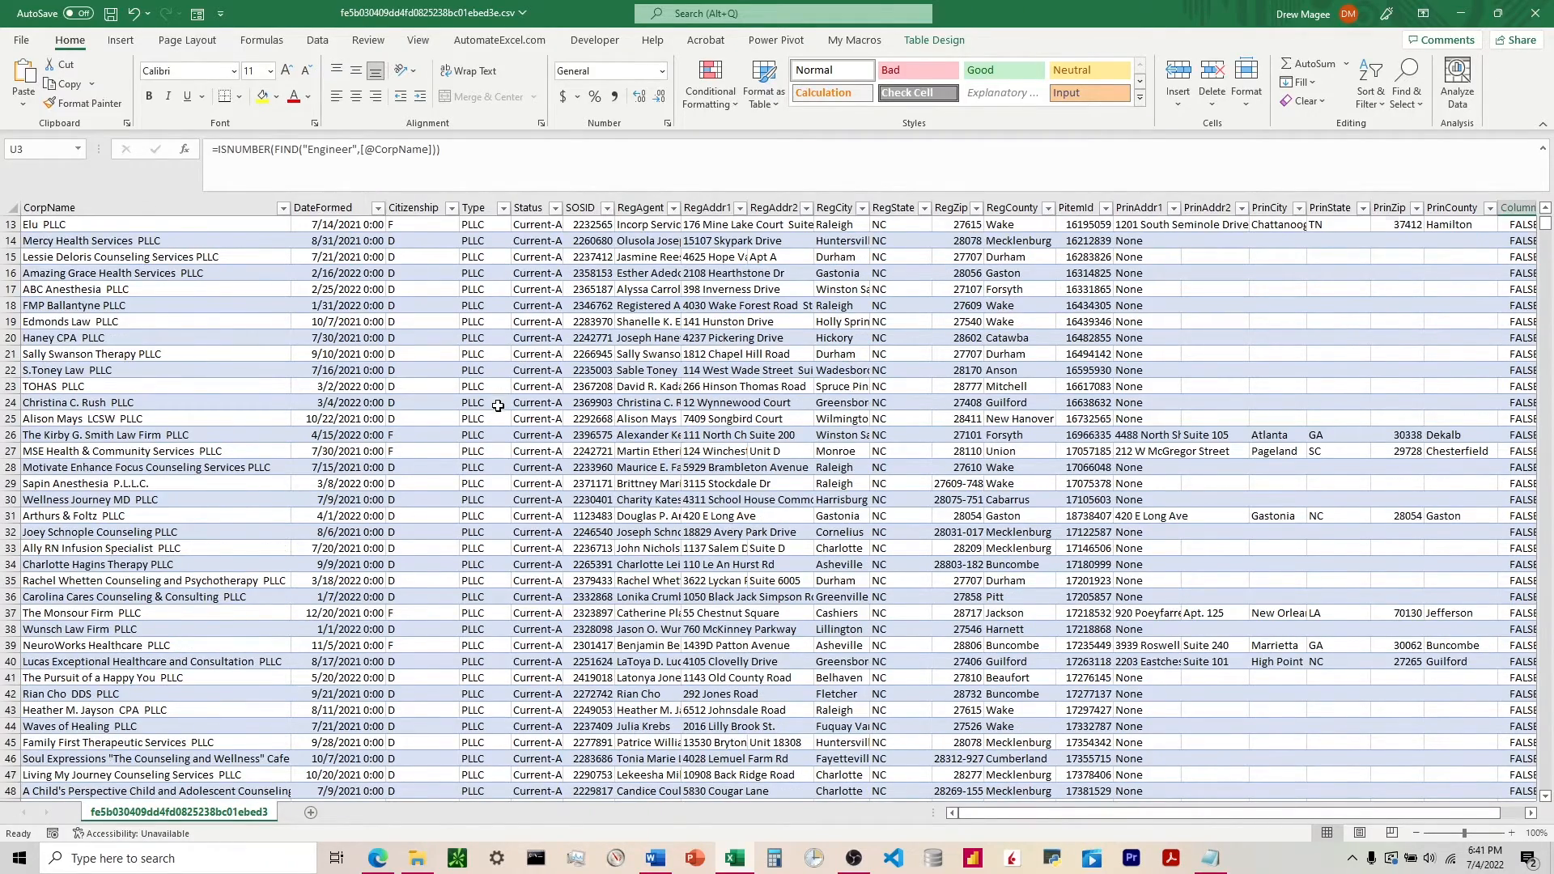
{"action": "scroll", "coordinate": [498, 405], "scroll_direction": "down", "scroll_amount": 11}
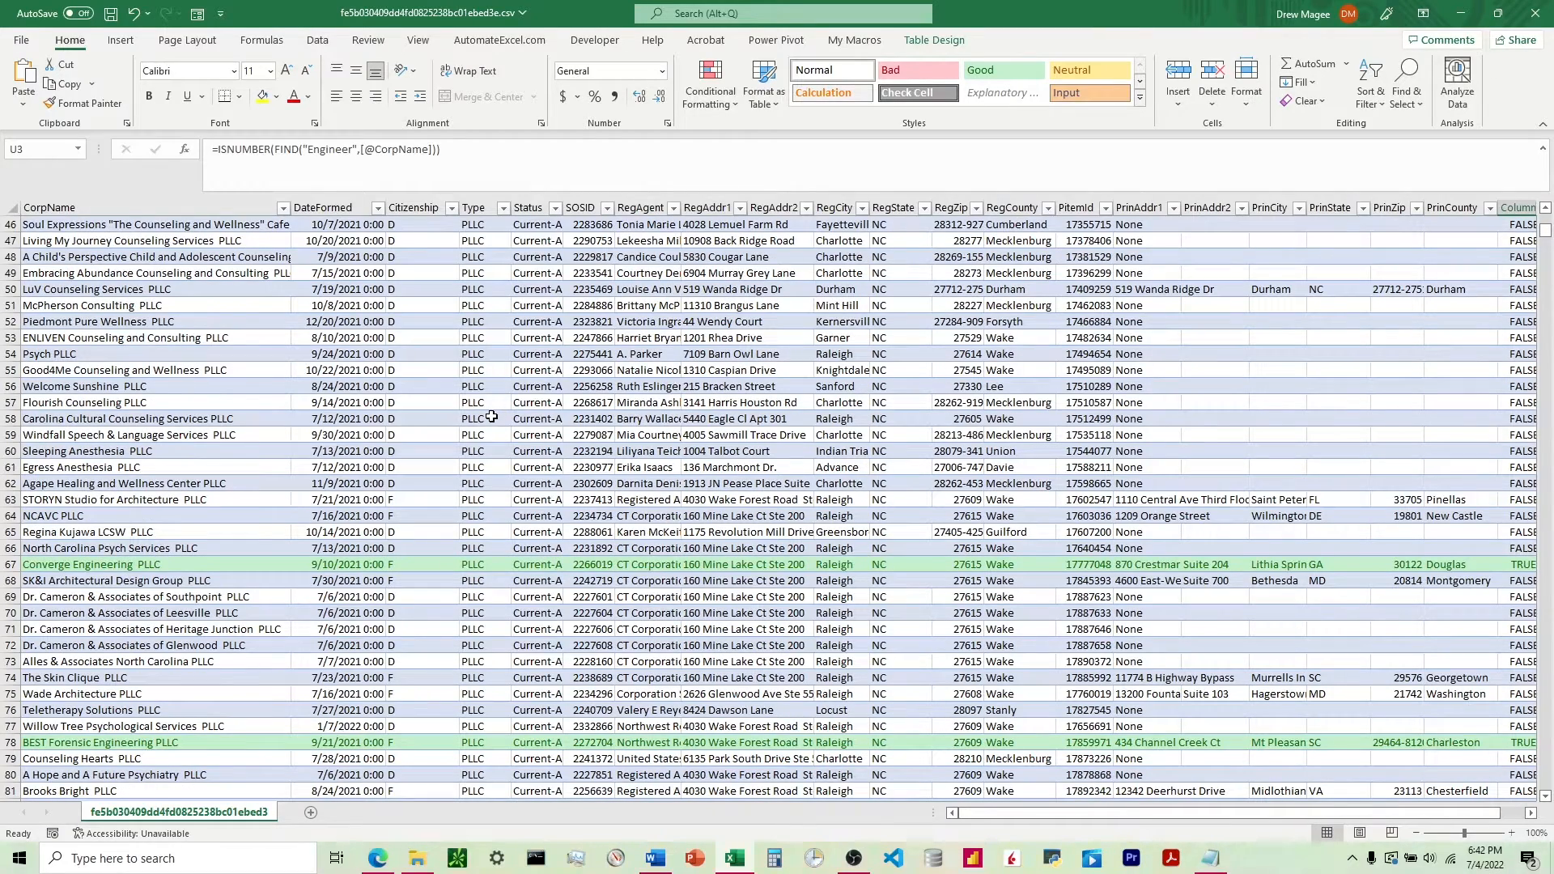
{"action": "scroll", "coordinate": [884, 617], "scroll_direction": "up", "scroll_amount": 13}
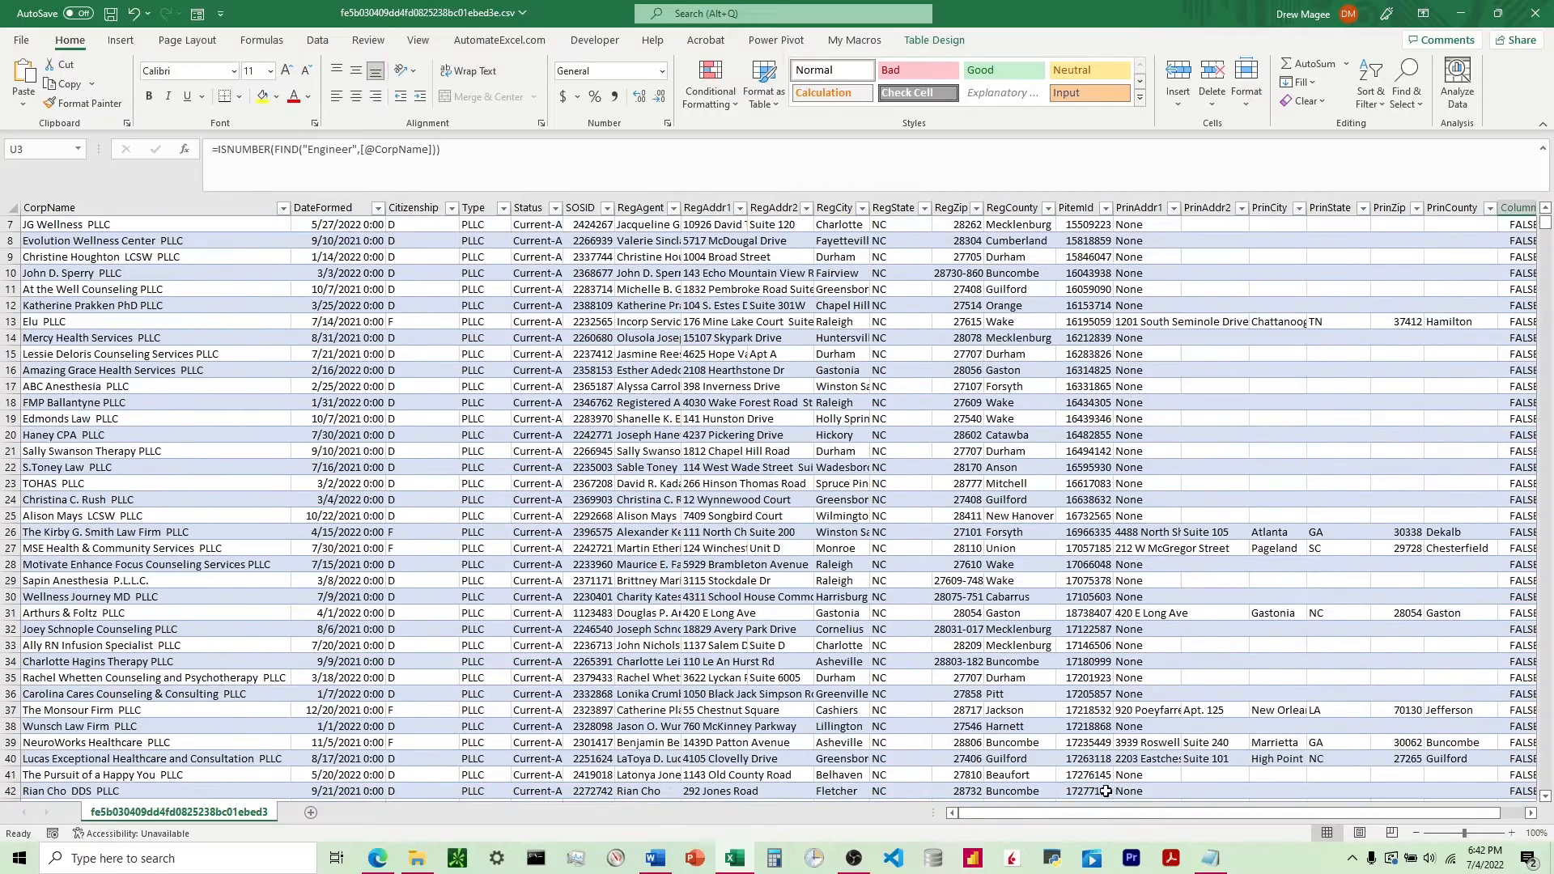
Change the search text in the U2 helper formula to "CPA" and check the highlighted rows against their company names.
{"action": "left_click", "coordinate": [1086, 814]}
{"action": "scroll", "coordinate": [1178, 604], "scroll_direction": "up", "scroll_amount": 2}
{"action": "left_click_drag", "start_coordinate": [1098, 814], "coordinate": [1201, 804]}
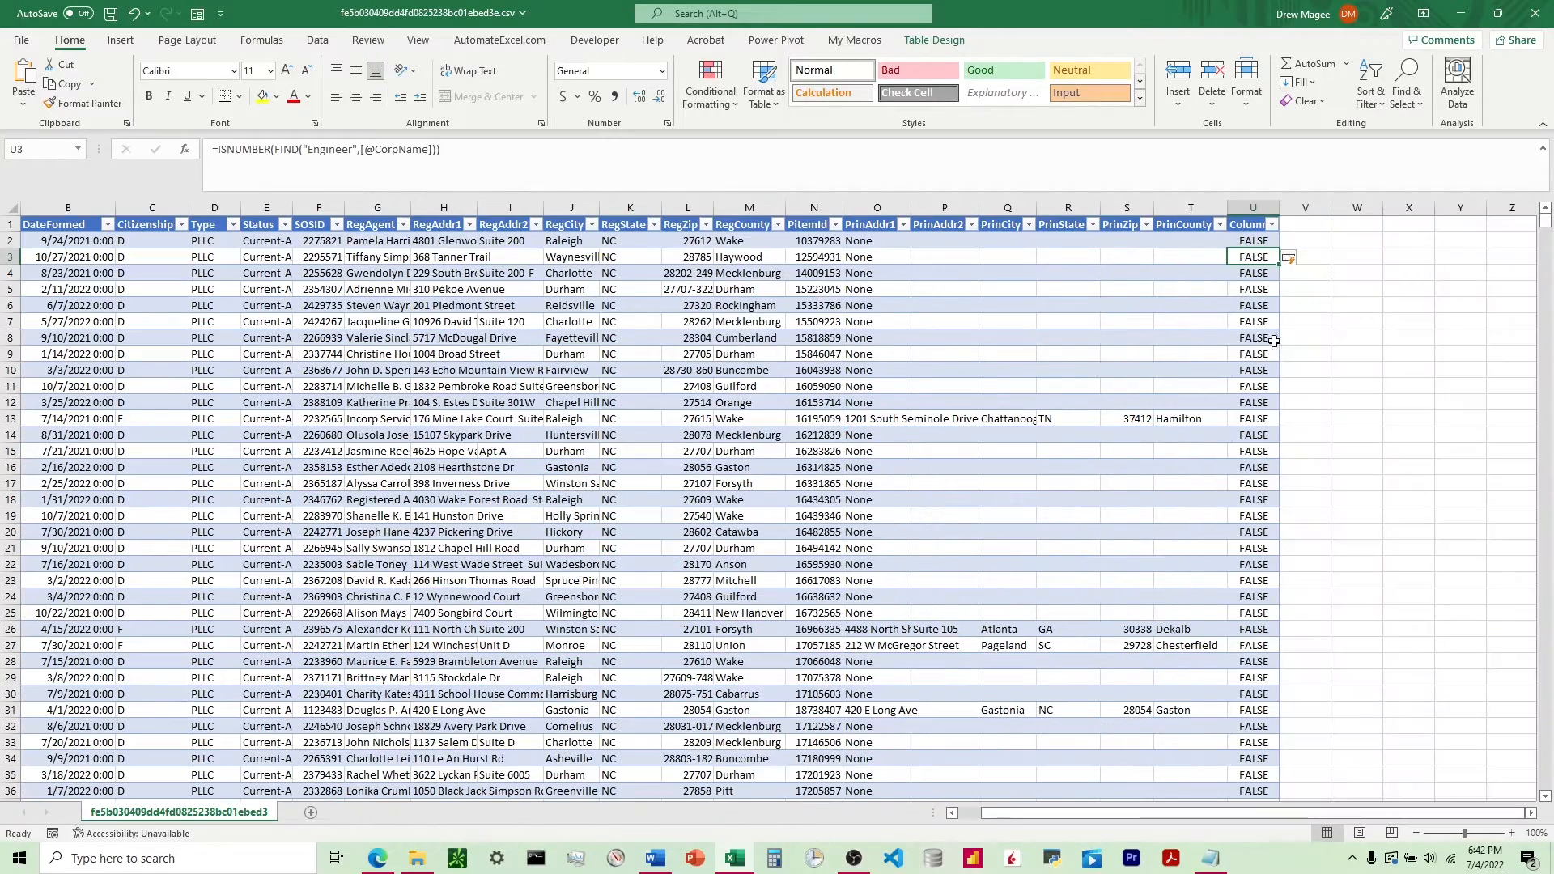
{"action": "left_click", "coordinate": [1244, 240]}
{"action": "left_click", "coordinate": [359, 148]}
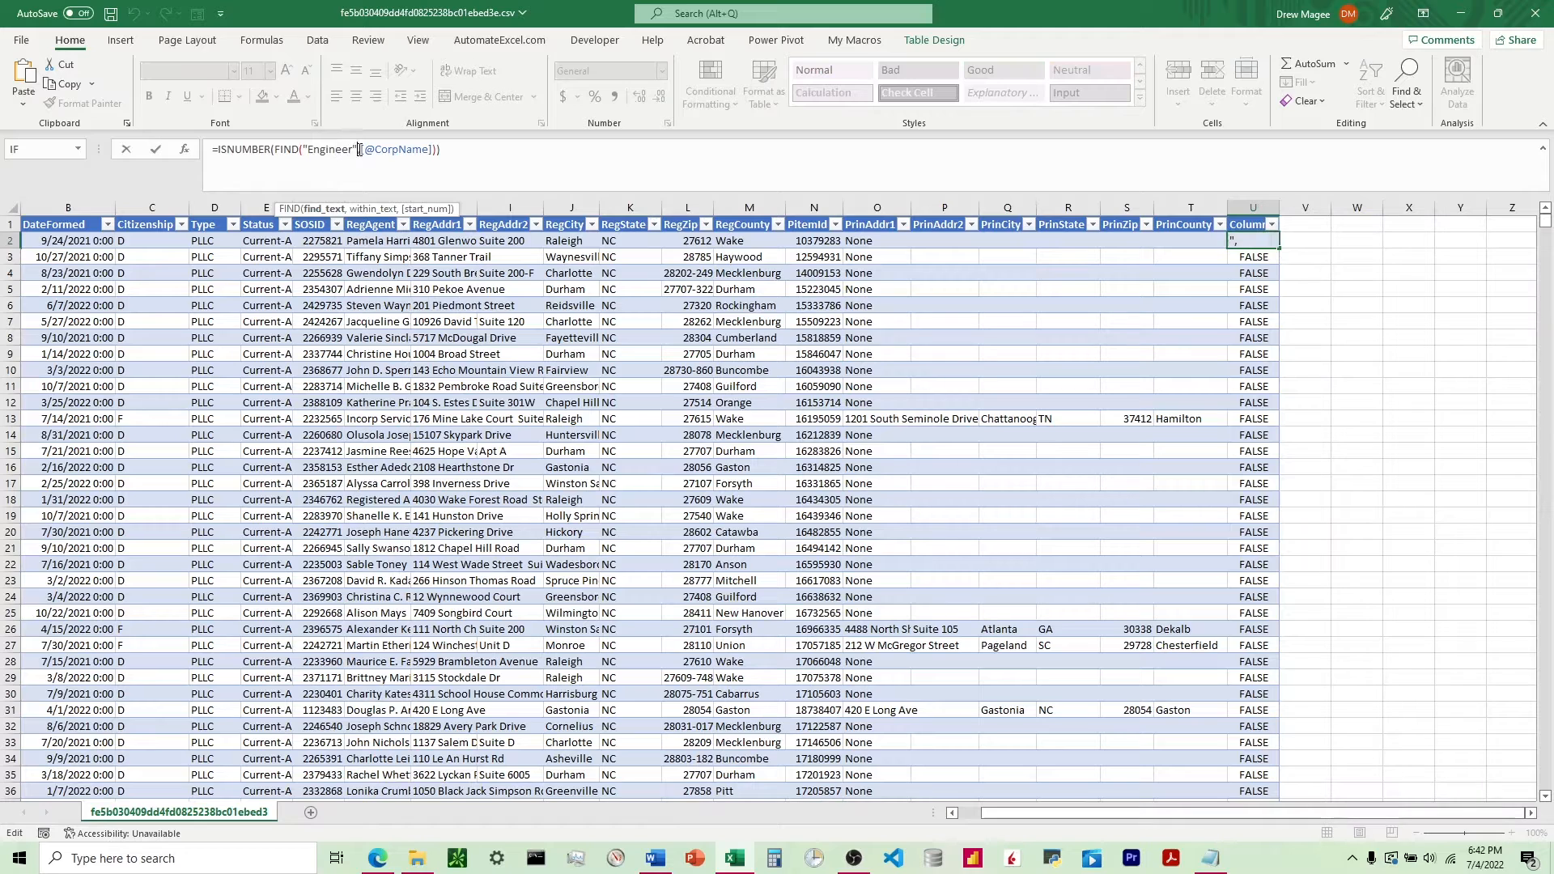
{"action": "key", "text": "BackSpace"}
{"action": "key", "text": "BackSpace"}
{"action": "key", "text": "BackSpace"}
{"action": "key", "text": "BackSpace"}
{"action": "key", "text": "BackSpace"}
{"action": "key", "text": "BackSpace"}
{"action": "key", "text": "BackSpace"}
{"action": "key", "text": "BackSpace"}
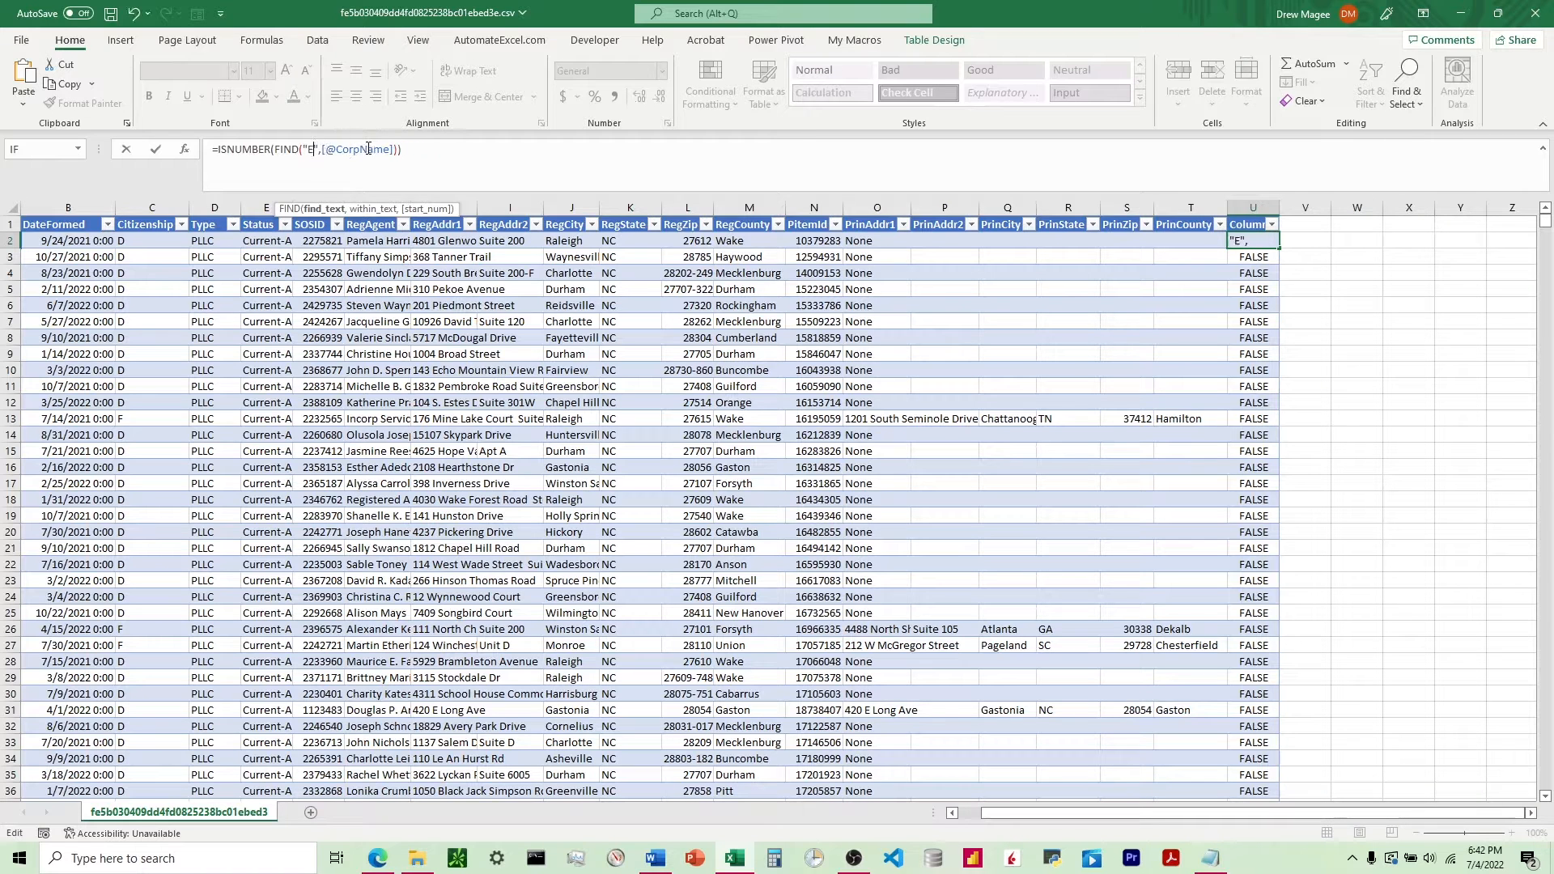
{"action": "type", "text": "CPA"}
{"action": "key", "text": "Return"}
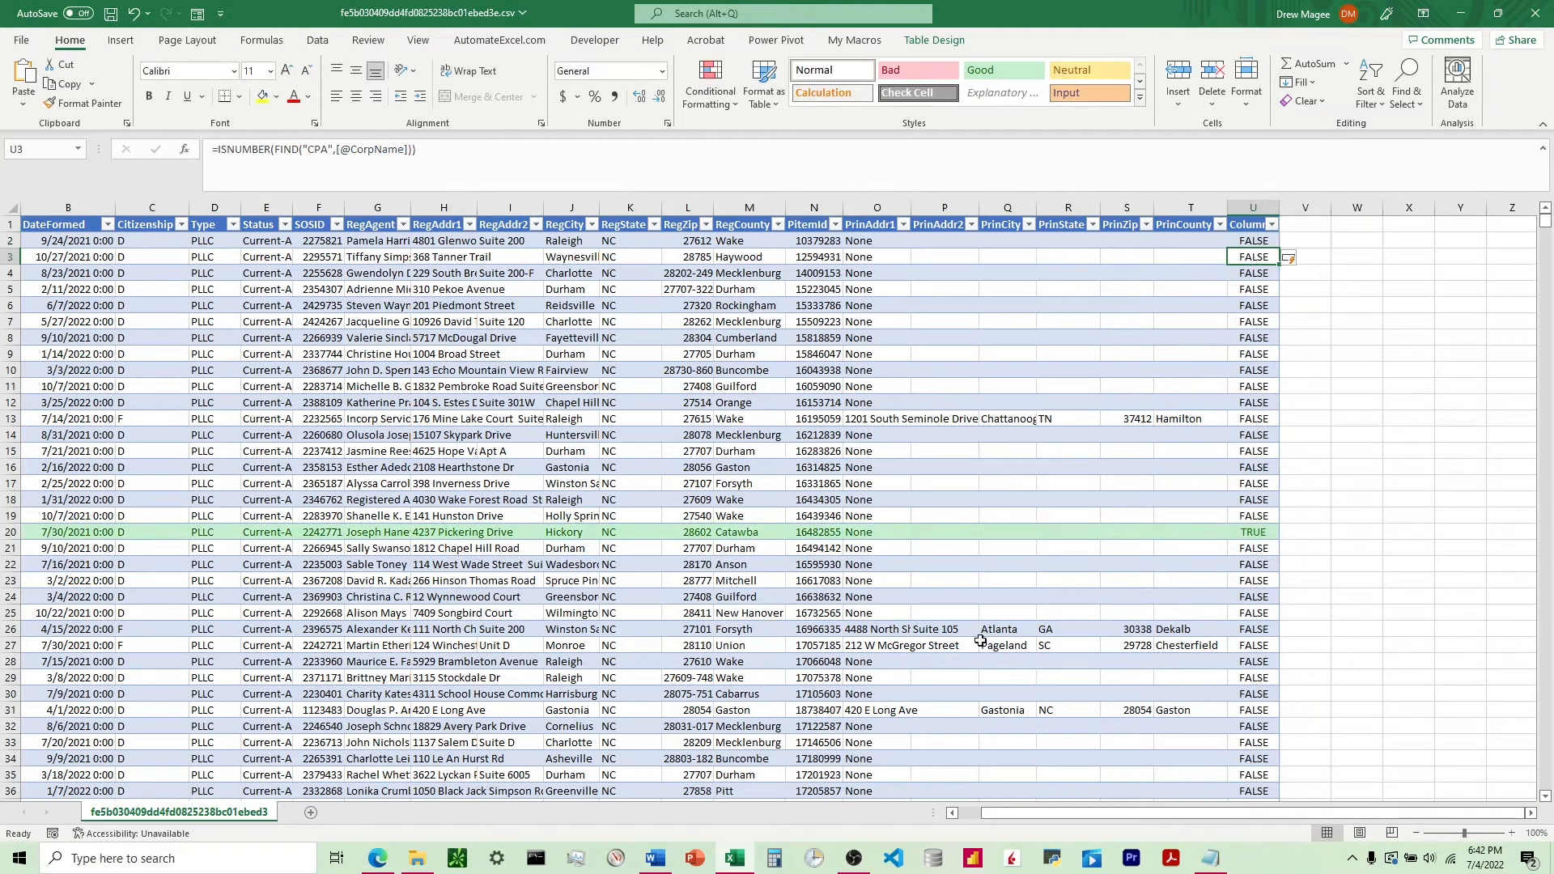
{"action": "scroll", "coordinate": [1085, 791], "scroll_direction": "left", "scroll_amount": 3}
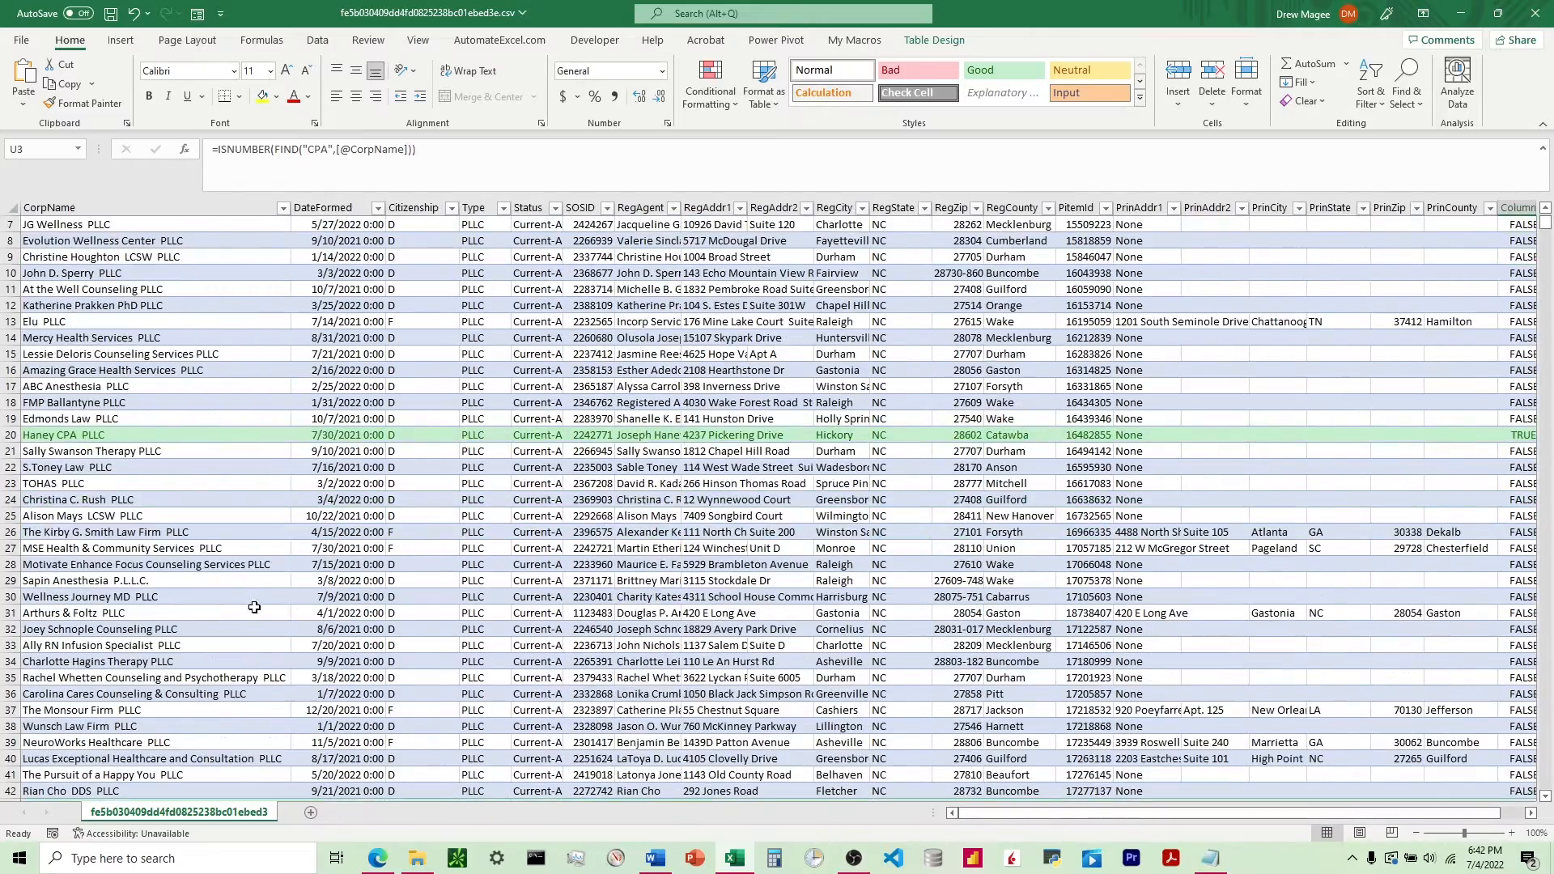
{"action": "scroll", "coordinate": [231, 585], "scroll_direction": "down", "scroll_amount": 6}
{"action": "scroll", "coordinate": [231, 585], "scroll_direction": "down", "scroll_amount": 20}
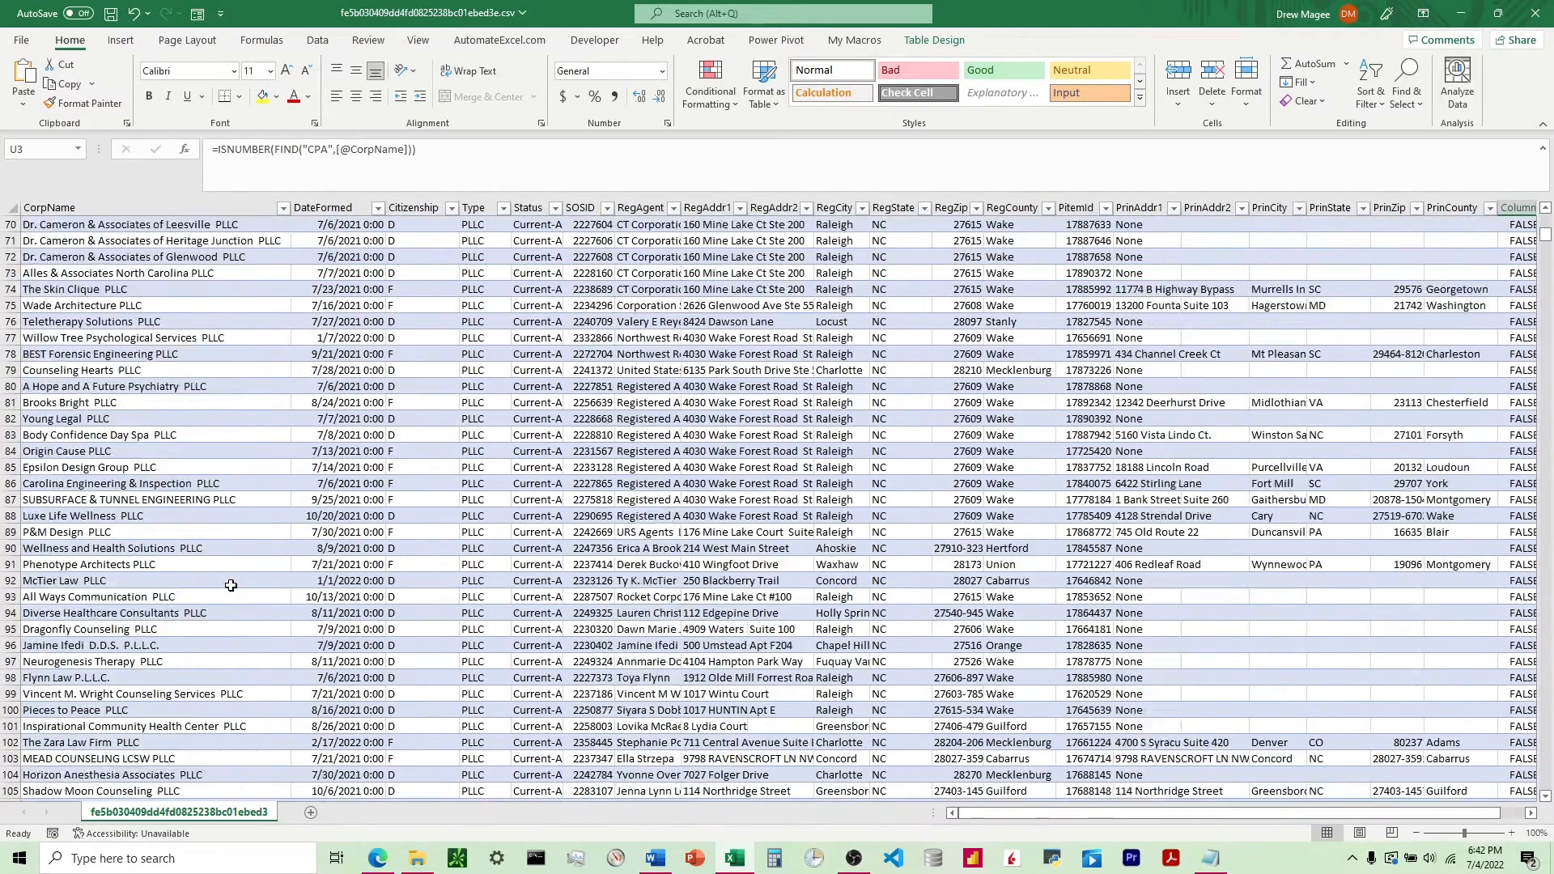
{"action": "scroll", "coordinate": [231, 585], "scroll_direction": "down", "scroll_amount": 3}
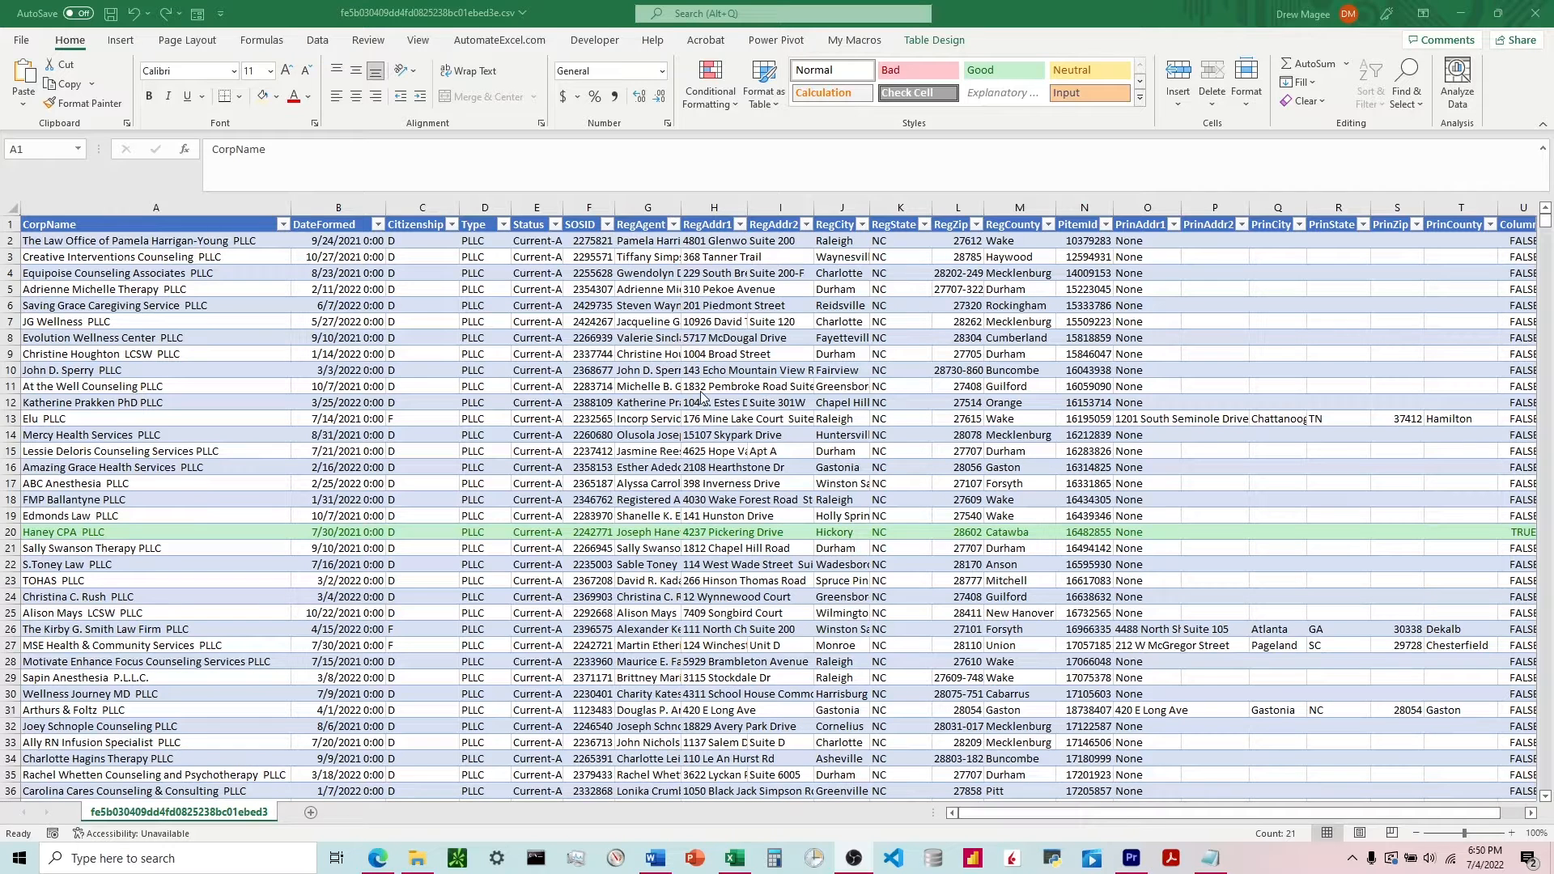
Insert two blank rows above the table's header row.
{"action": "right_click", "coordinate": [6, 223]}
{"action": "left_click", "coordinate": [45, 354]}
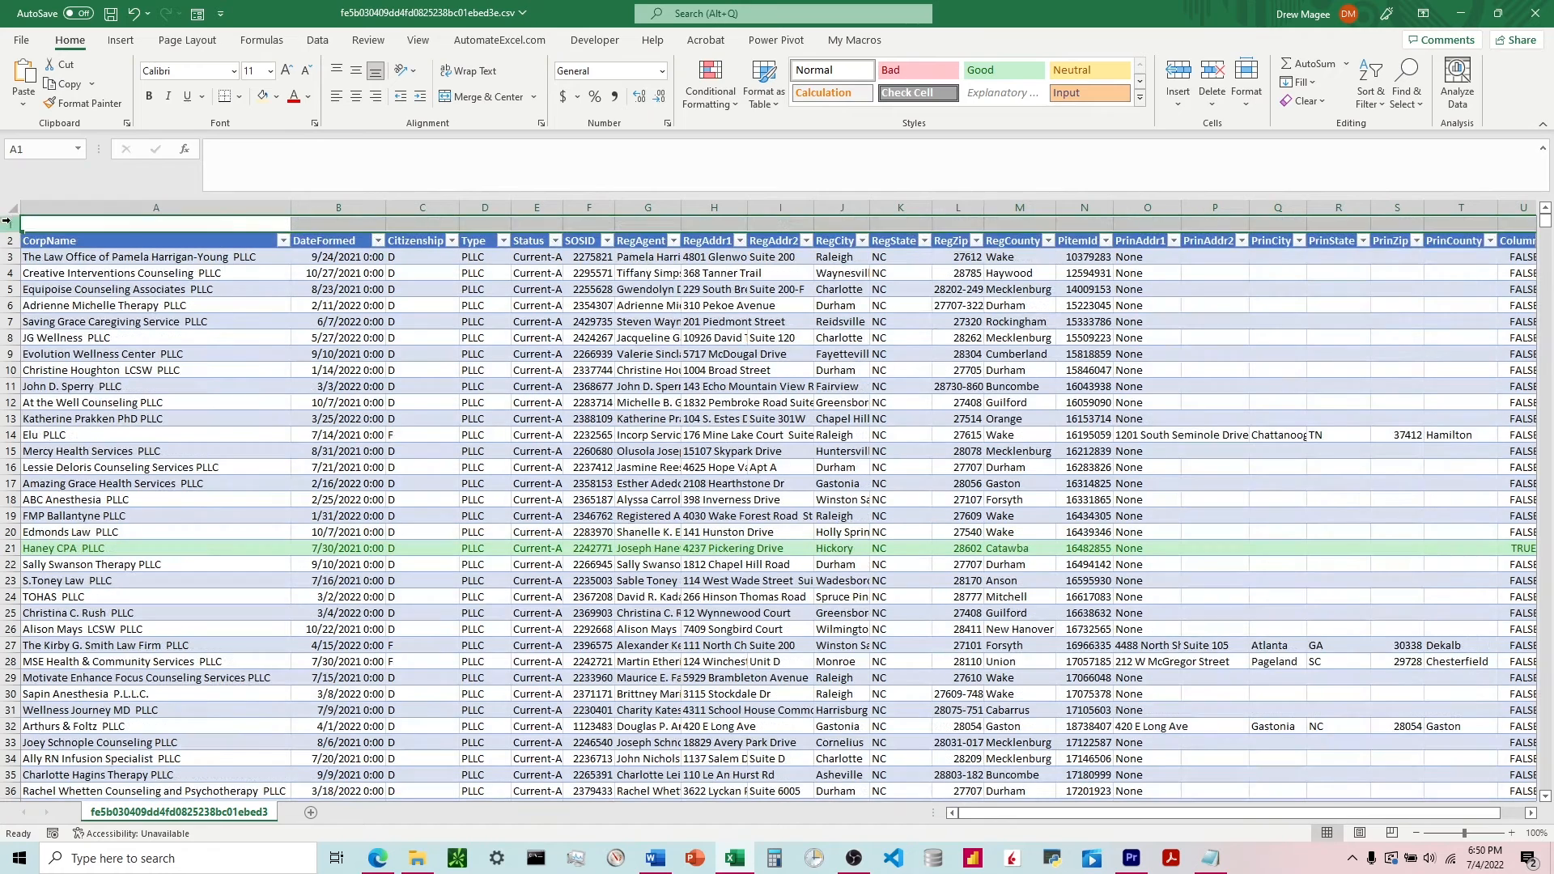
{"action": "right_click", "coordinate": [6, 222]}
{"action": "left_click", "coordinate": [50, 350]}
Label cell A1 "Term" and give the adjacent cell B1 a pale orange fill as the input cell.
{"action": "left_click", "coordinate": [114, 225]}
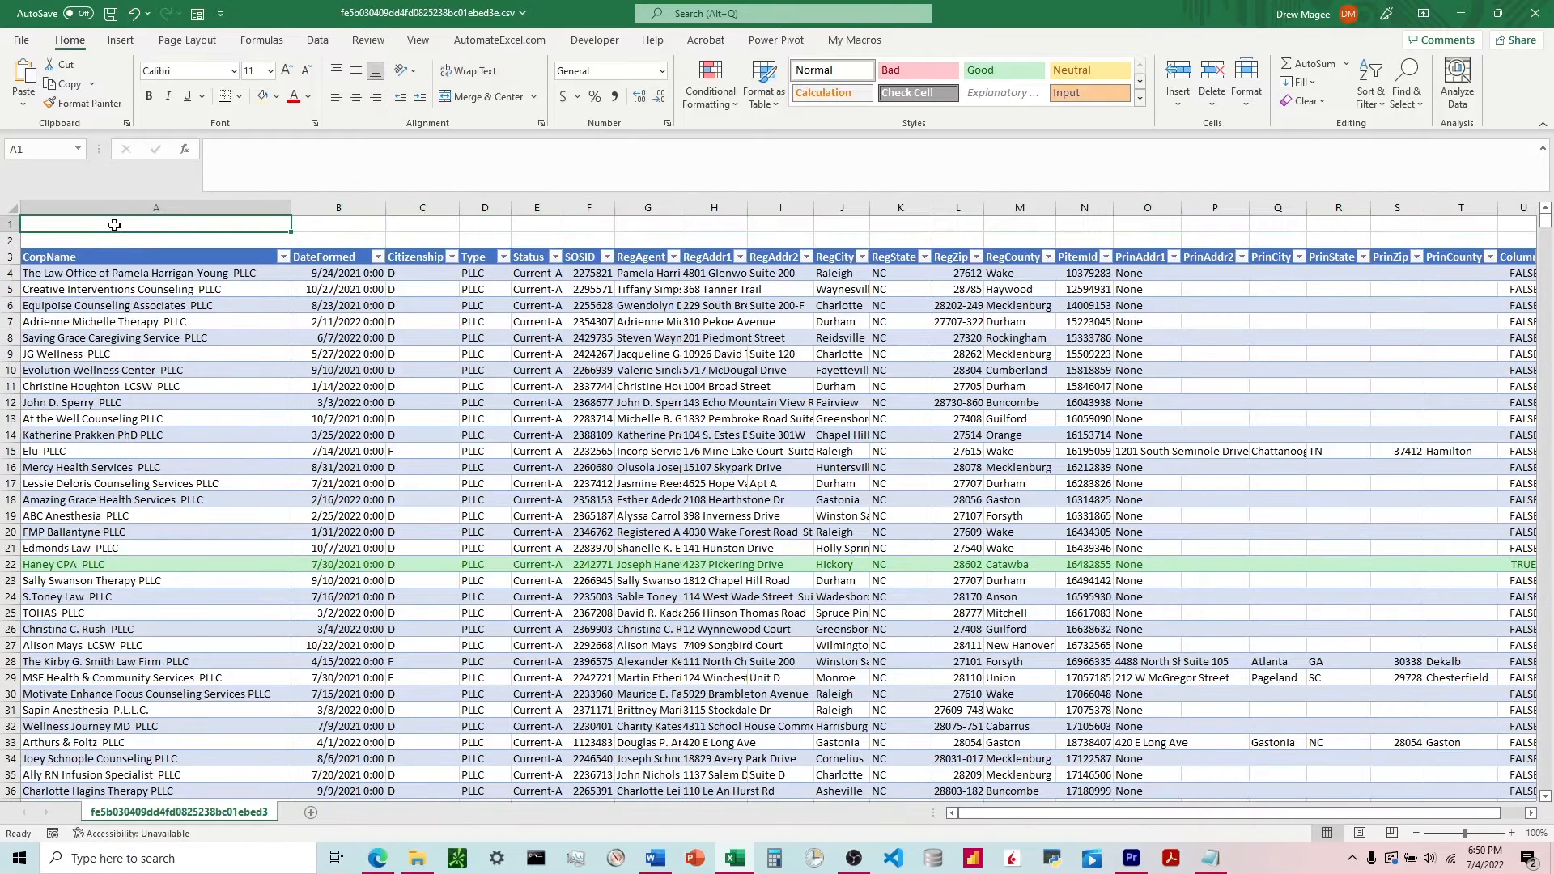
{"action": "type", "text": "Term"}
{"action": "key", "text": "Tab"}
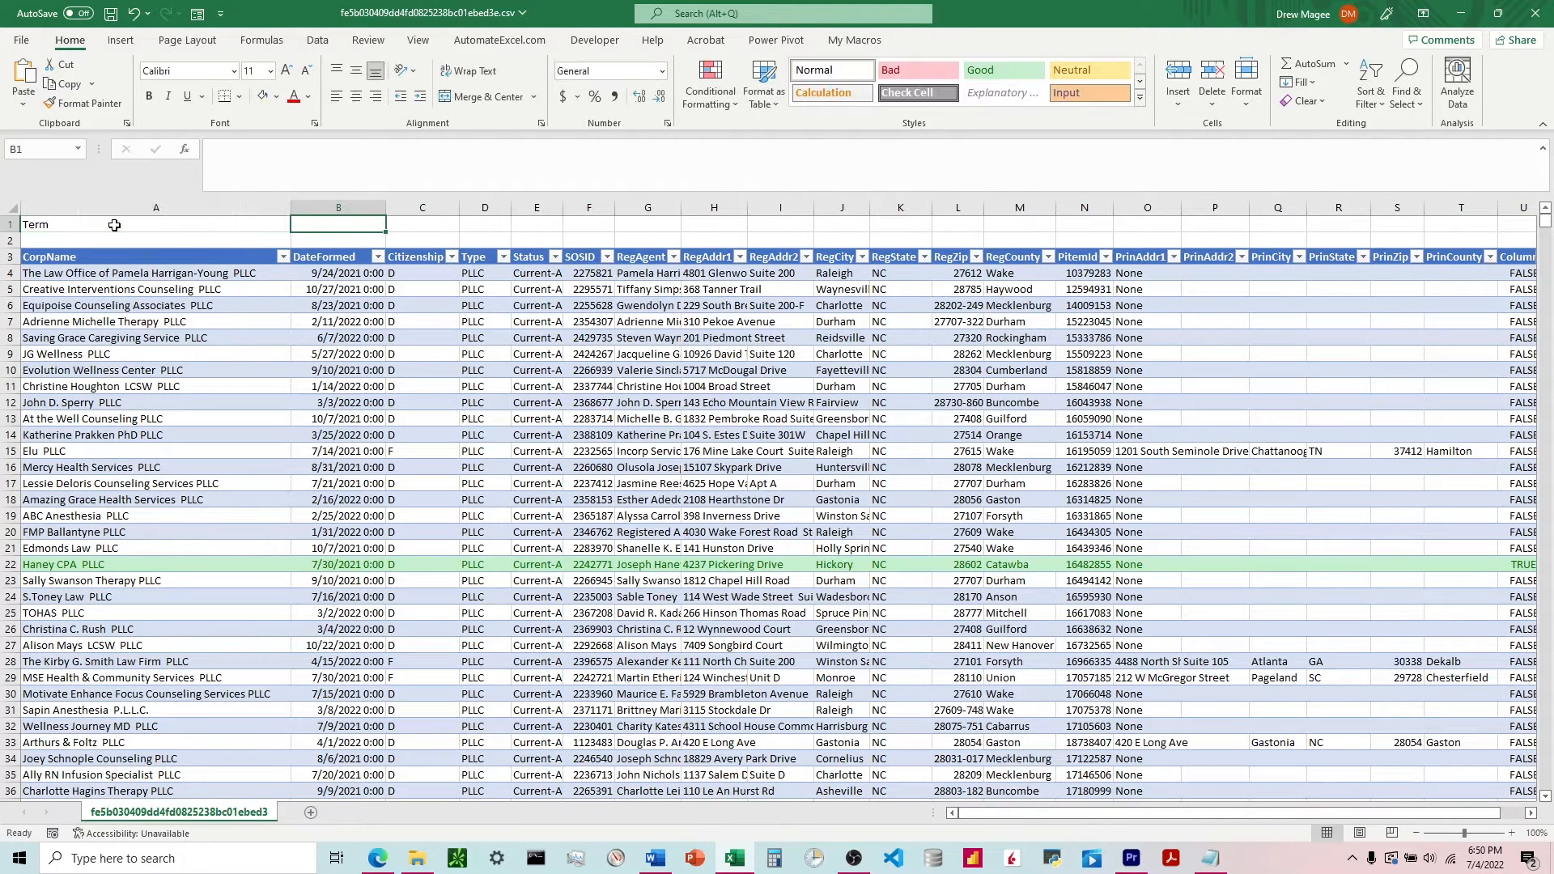
{"action": "left_click", "coordinate": [261, 96]}
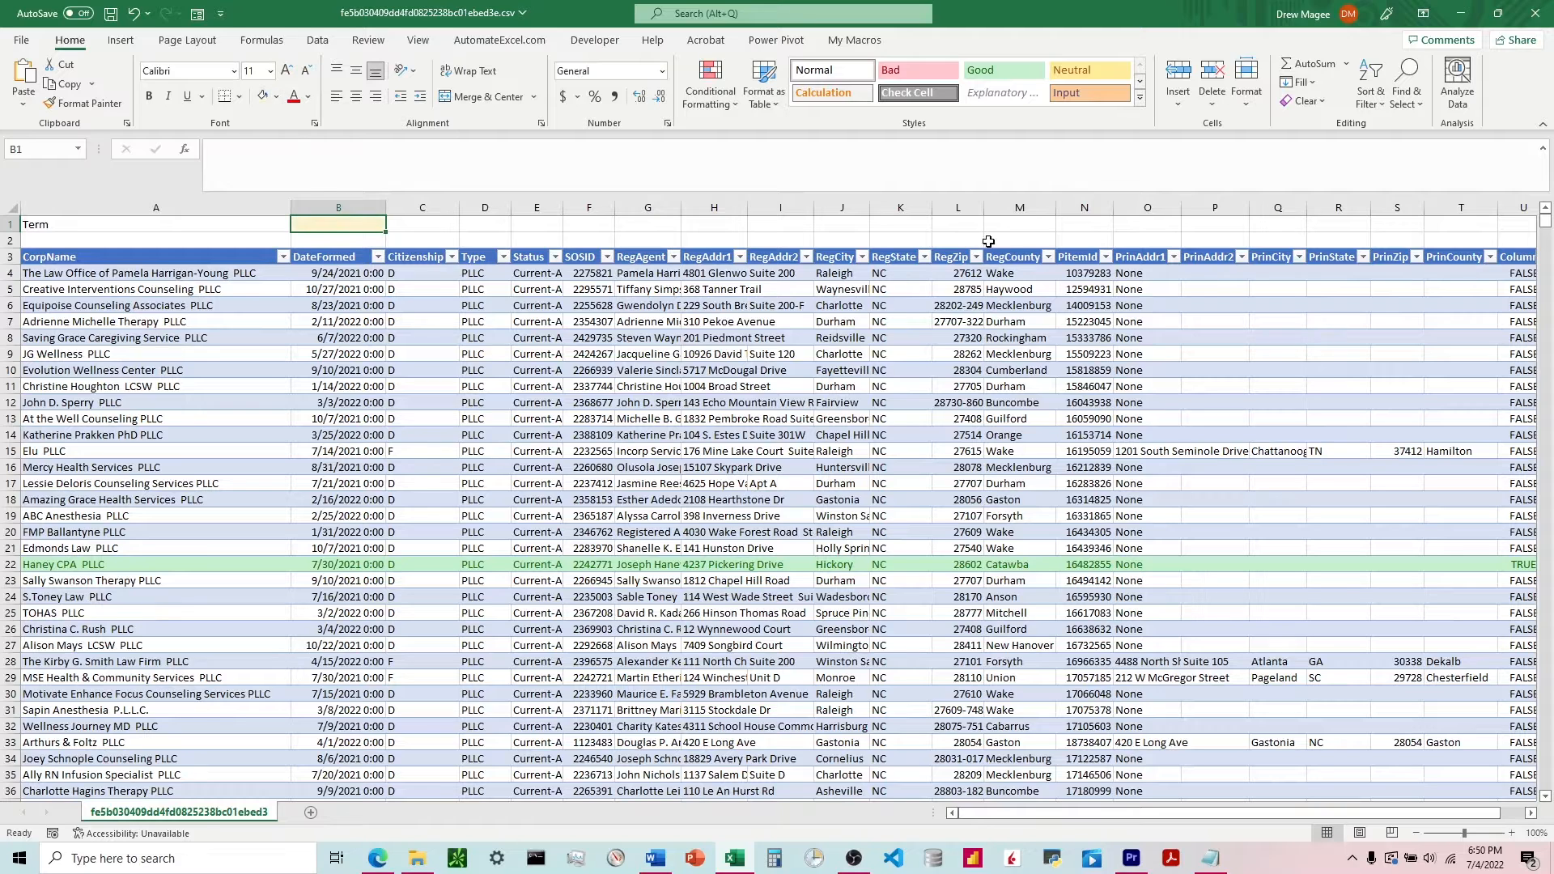
{"action": "left_click_drag", "start_coordinate": [989, 241], "coordinate": [1473, 241]}
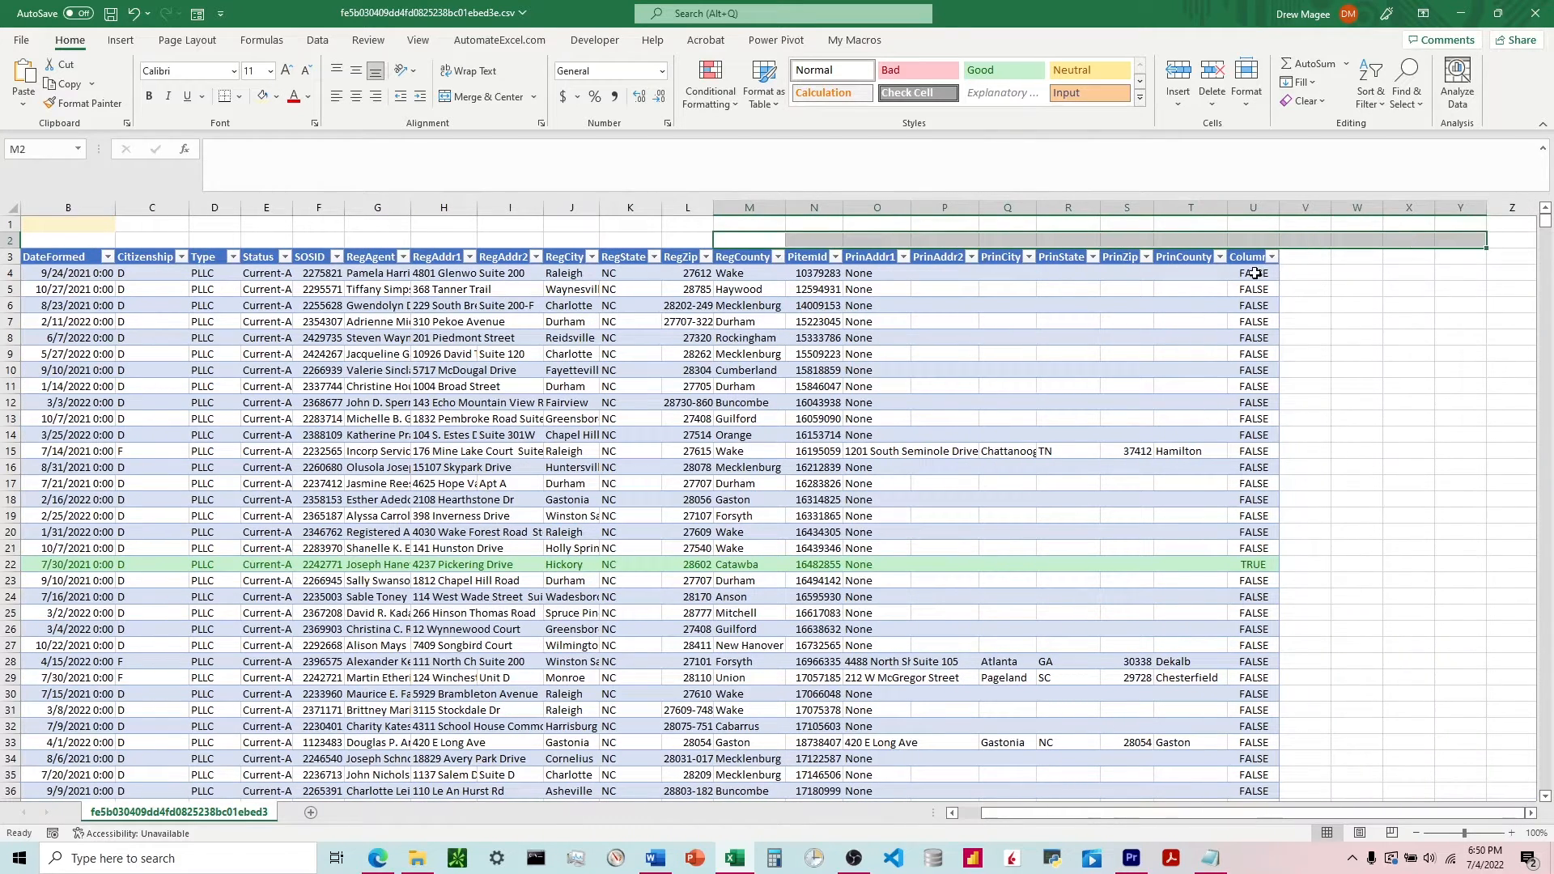
Replace the search text "CPA" in the U4 helper formula with an absolute reference to the term input cell, $B$1.
{"action": "left_click", "coordinate": [1253, 273]}
{"action": "left_click", "coordinate": [300, 149]}
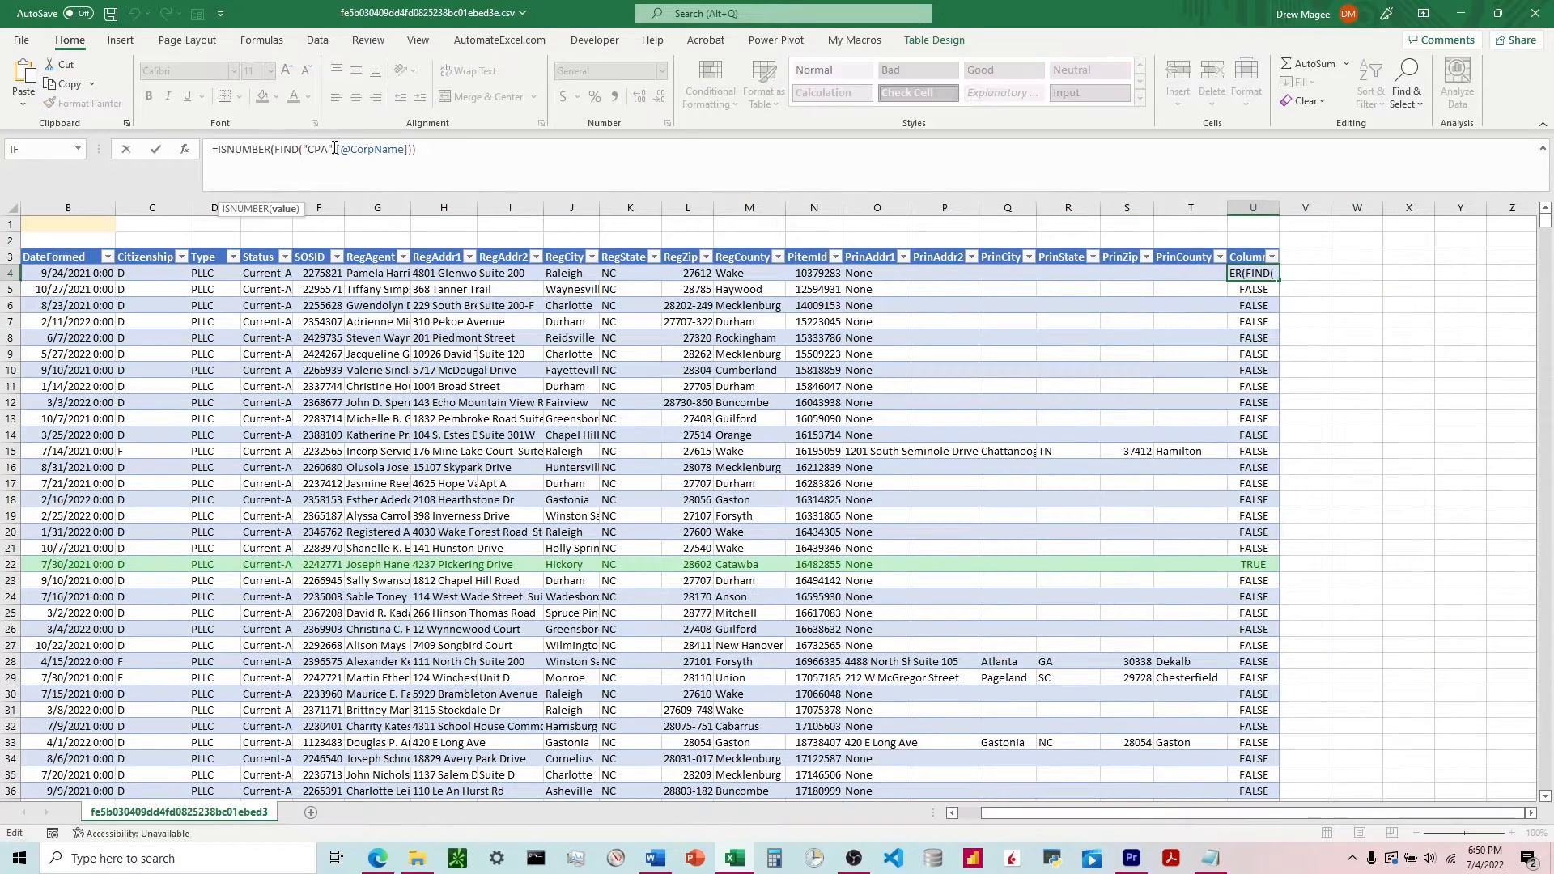
{"action": "left_click", "coordinate": [335, 149]}
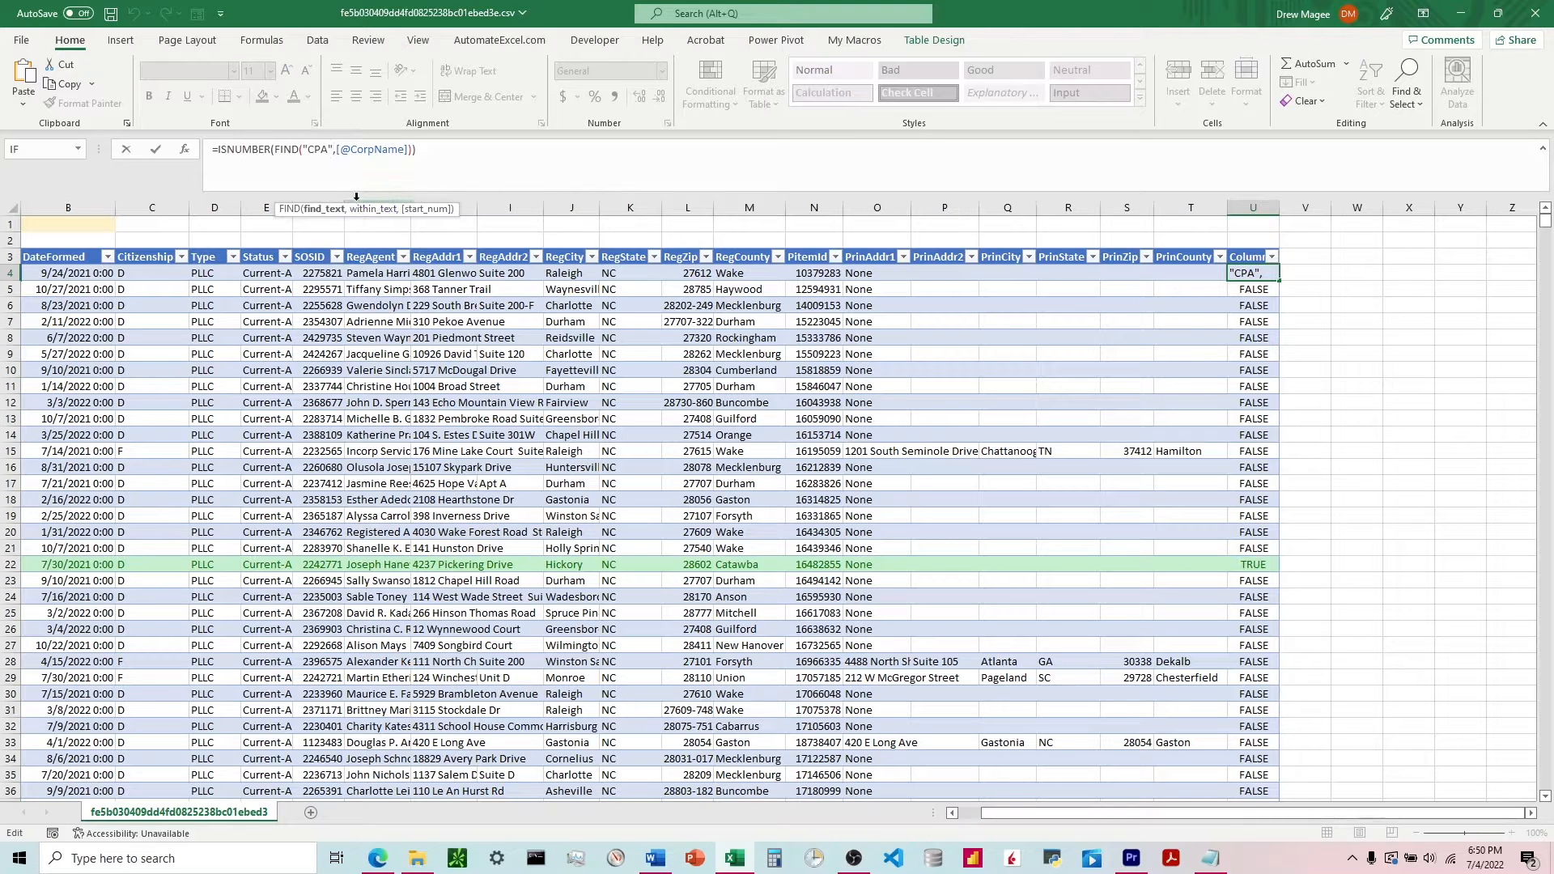
{"action": "key", "text": "BackSpace"}
{"action": "key", "text": "BackSpace"}
{"action": "key", "text": "BackSpace"}
{"action": "key", "text": "BackSpace"}
{"action": "key", "text": "BackSpace"}
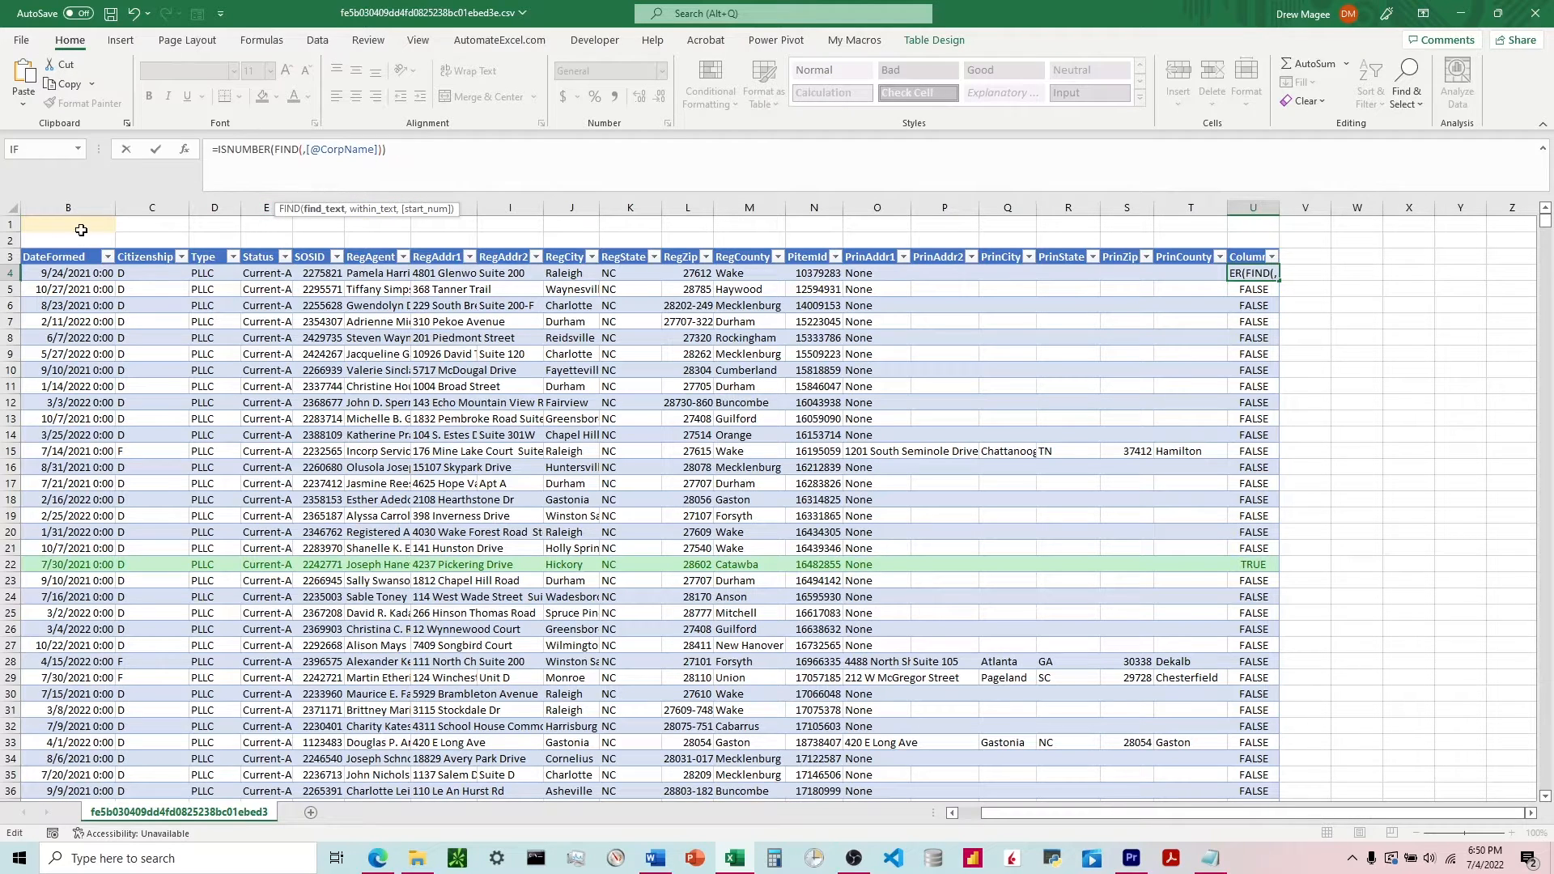
{"action": "left_click", "coordinate": [76, 226]}
{"action": "key", "text": "F4"}
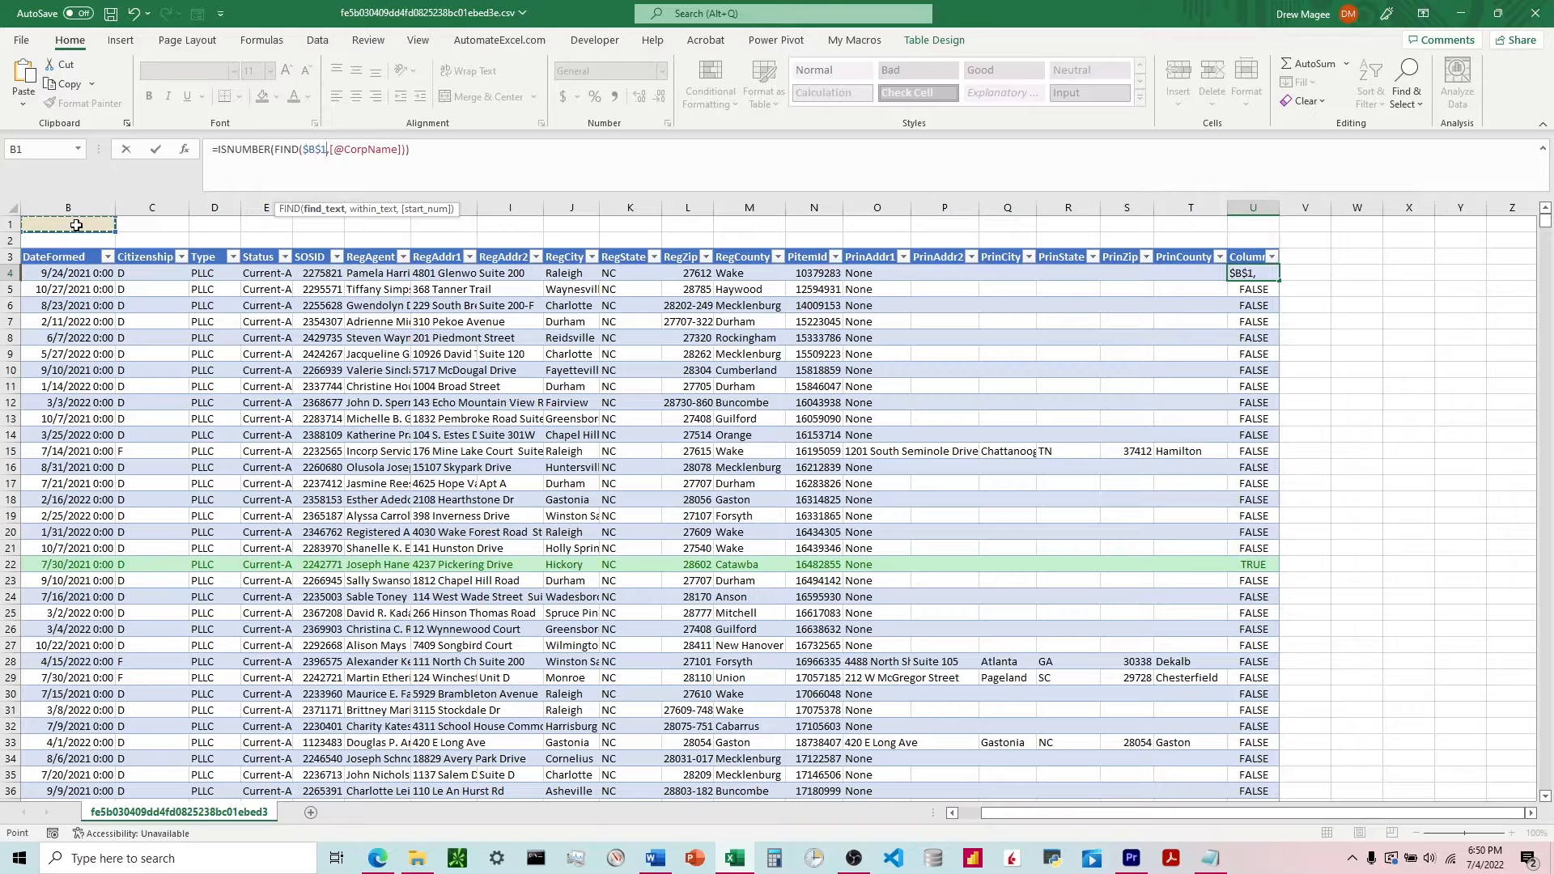
{"action": "key", "text": "Return"}
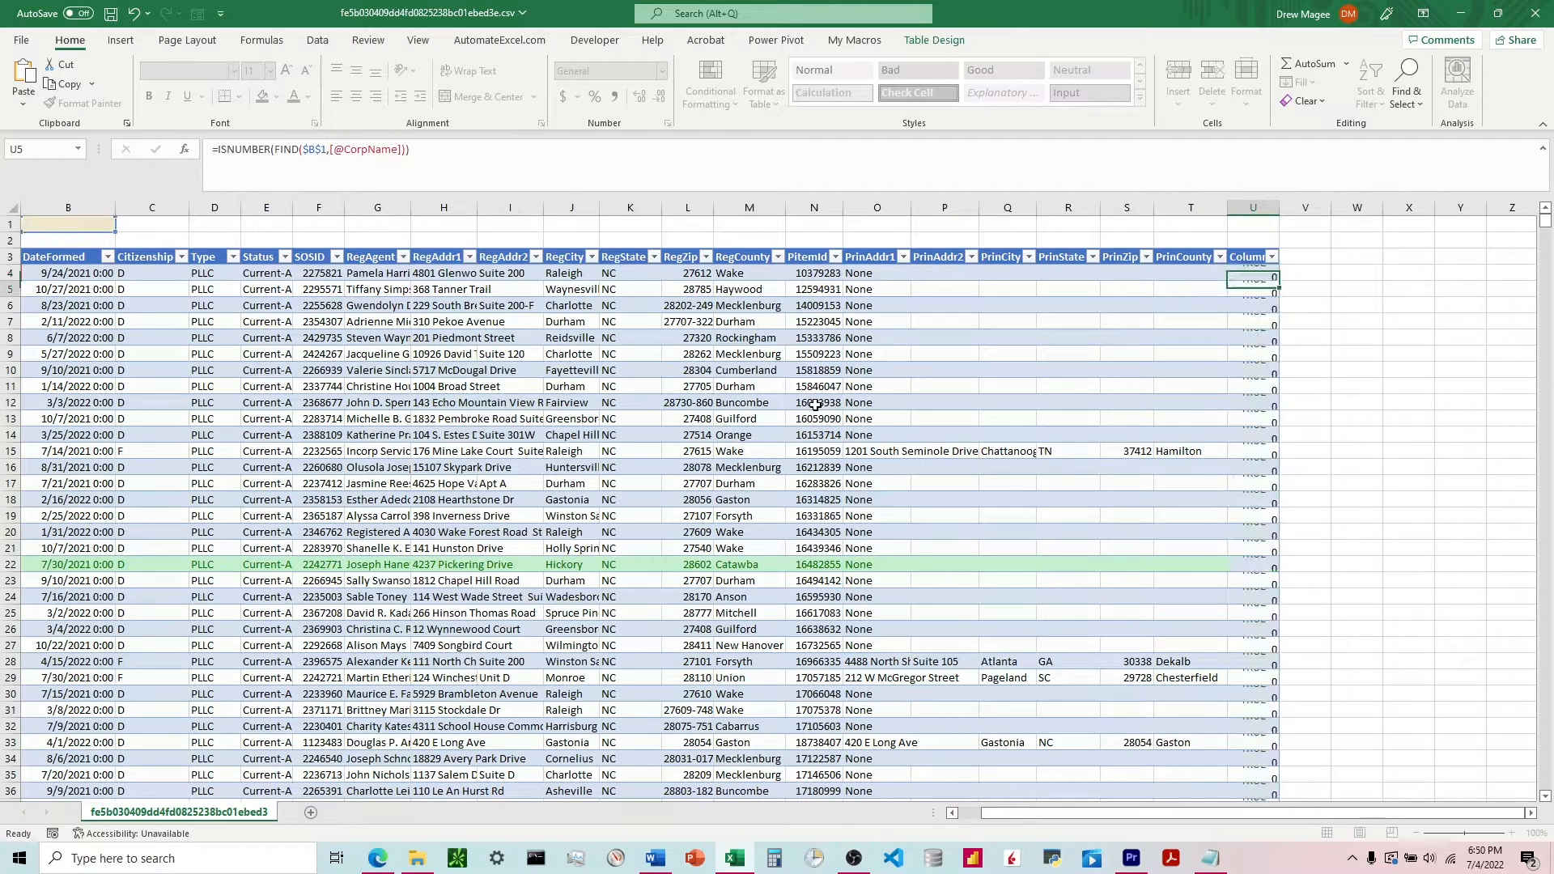
Enter "CPA" in the term input cell B1 and check the highlighted rows against their company names.
{"action": "left_click_drag", "start_coordinate": [1153, 817], "coordinate": [1130, 818]}
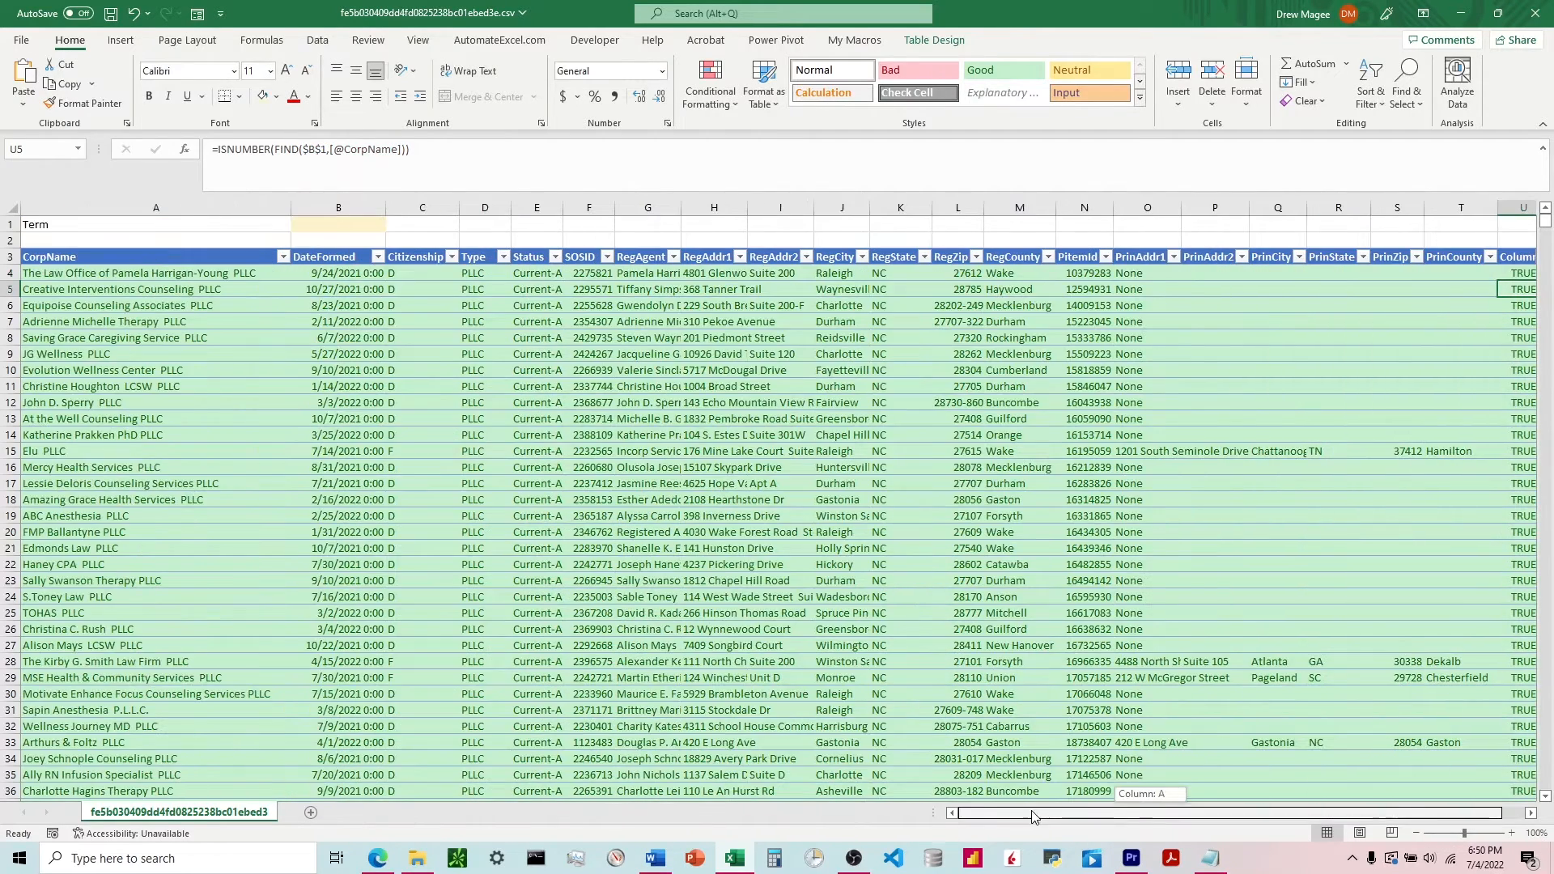
{"action": "left_click", "coordinate": [356, 225]}
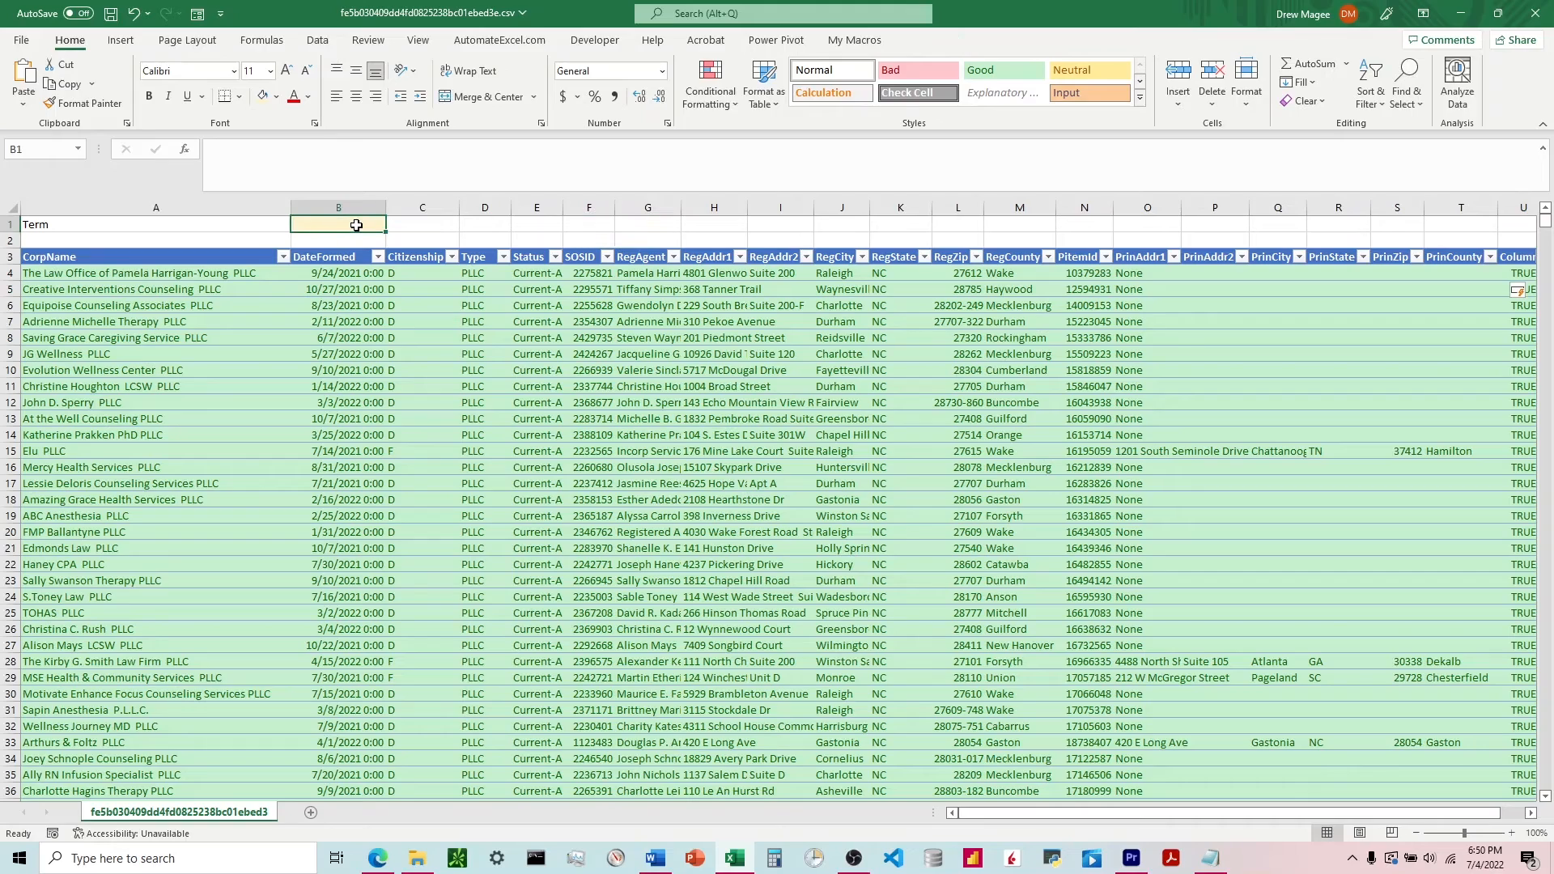
{"action": "type", "text": "CPA"}
{"action": "key", "text": "Return"}
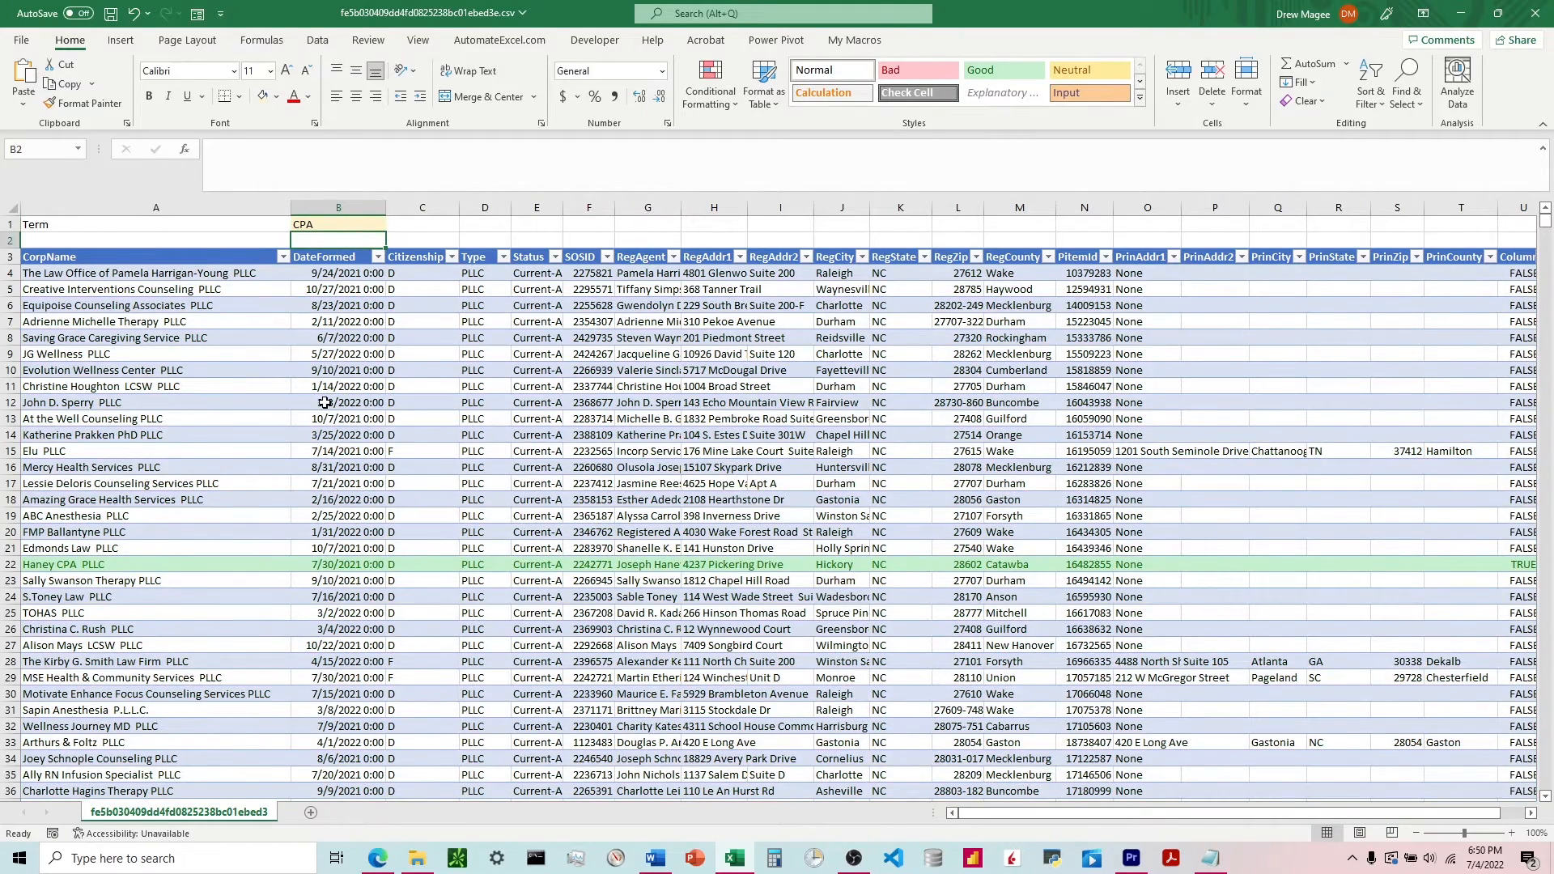
{"action": "scroll", "coordinate": [325, 402], "scroll_direction": "down", "scroll_amount": 1}
{"action": "scroll", "coordinate": [334, 259], "scroll_direction": "up", "scroll_amount": 1}
Change the term in B1 to "Engineer" and check the highlighted rows further down the table.
{"action": "left_click", "coordinate": [331, 226]}
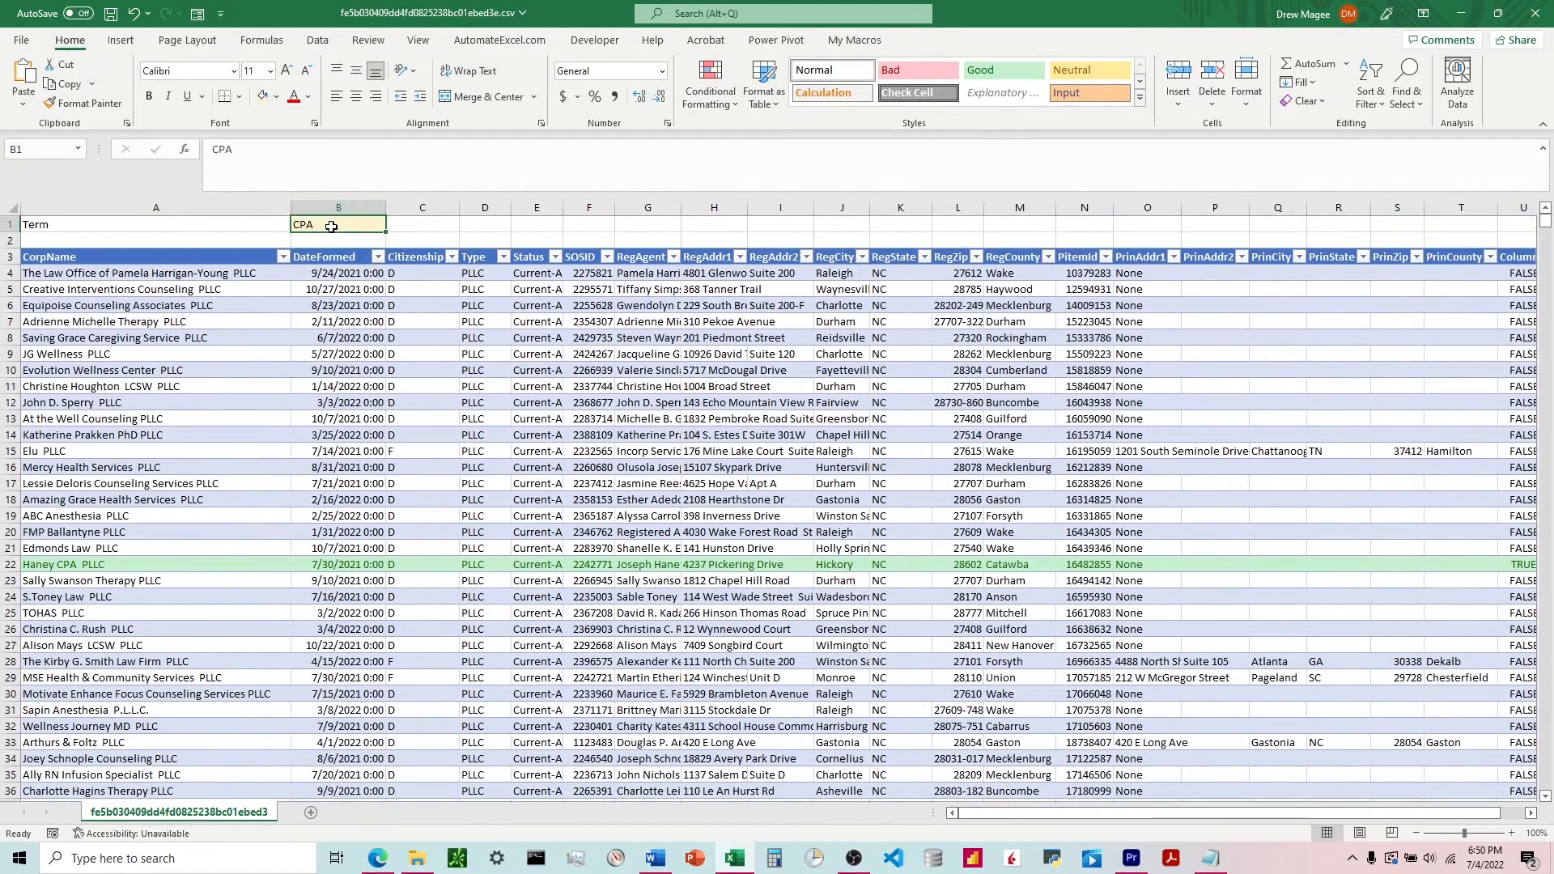
{"action": "type", "text": "Engineer"}
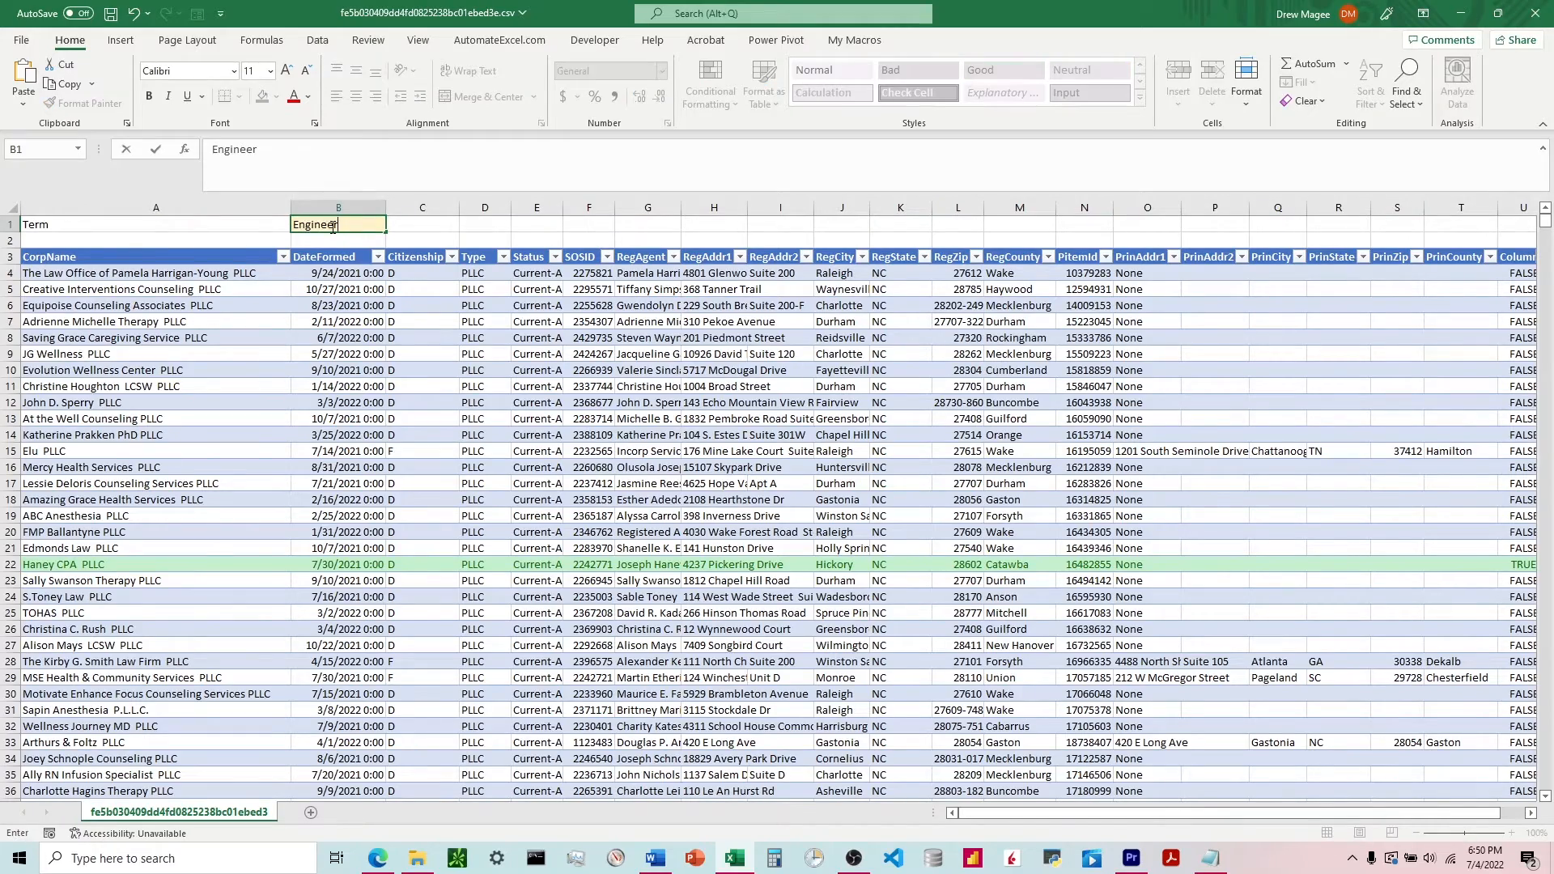
{"action": "key", "text": "Return"}
{"action": "scroll", "coordinate": [152, 528], "scroll_direction": "down", "scroll_amount": 20}
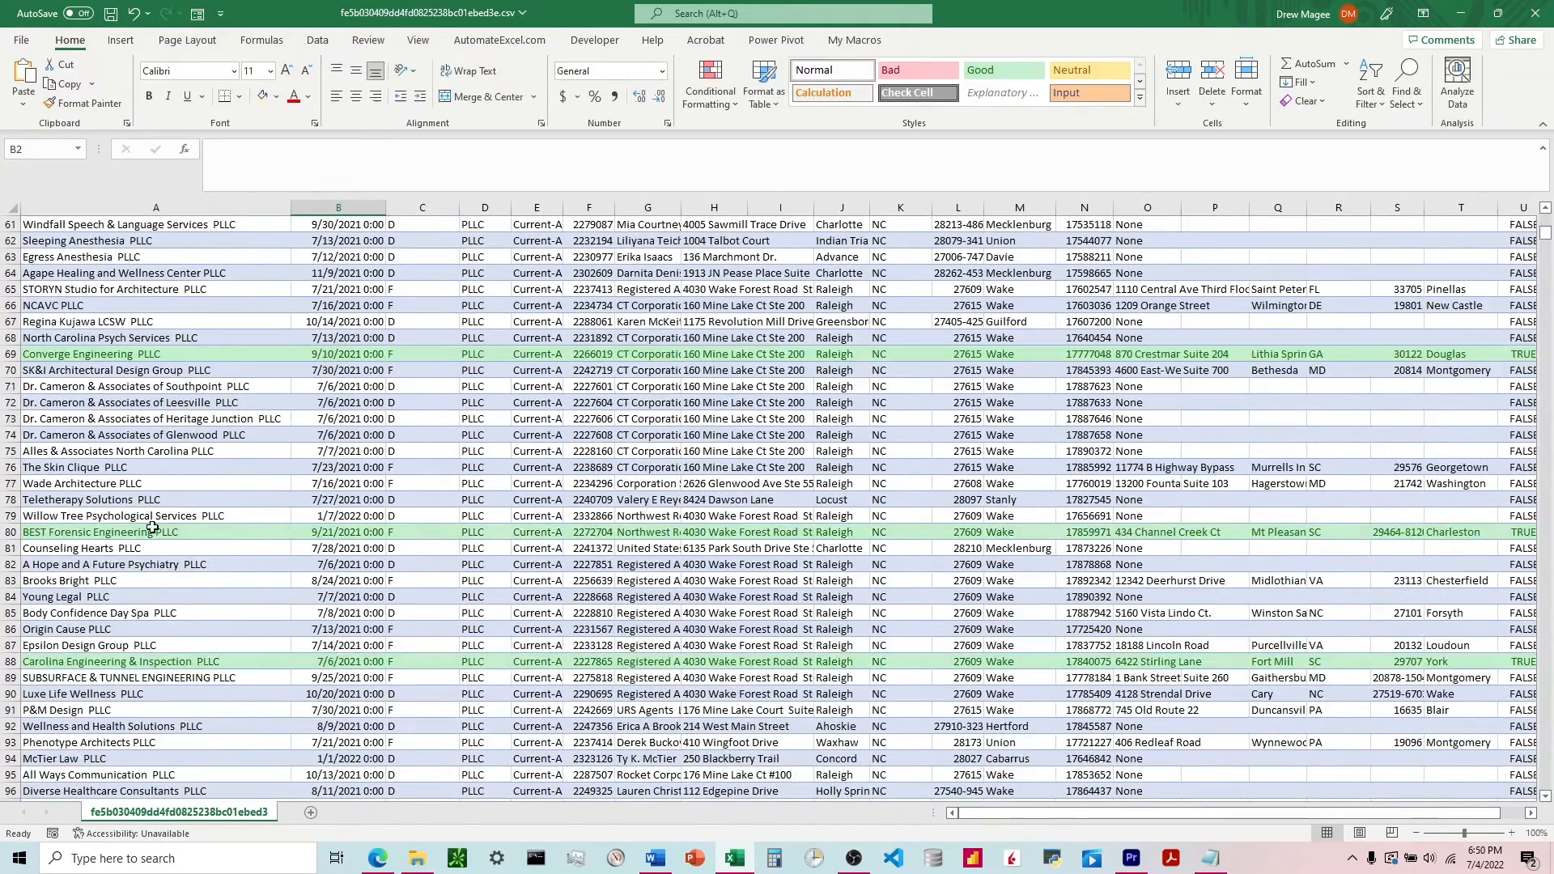